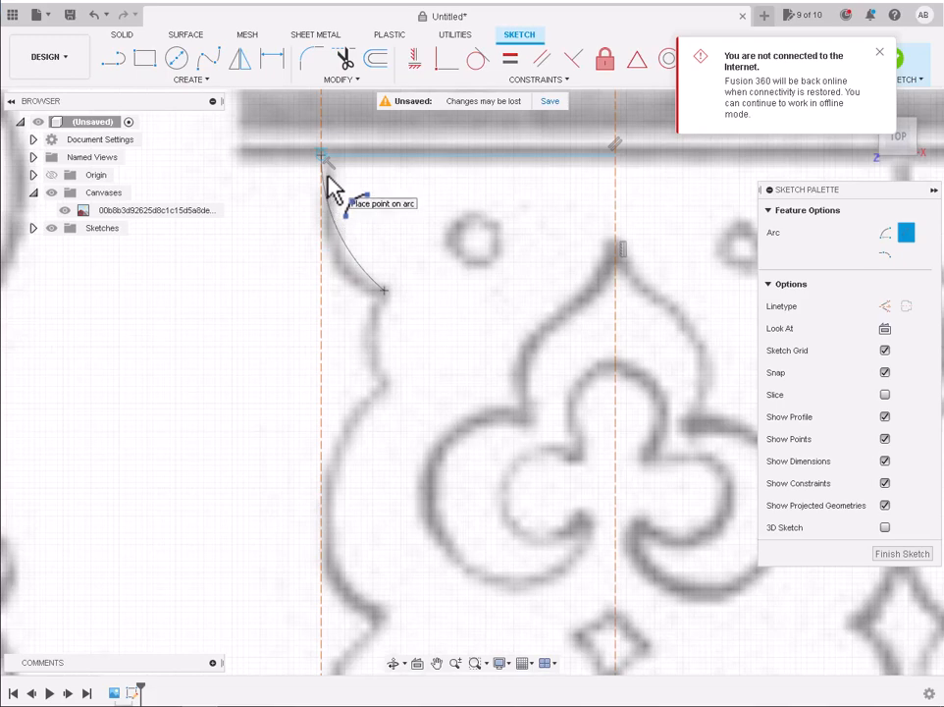
Trace the panel's upper left edge with a short vertical line and a three-point arc down to the first scallop tip
key(l)
click(324, 233)
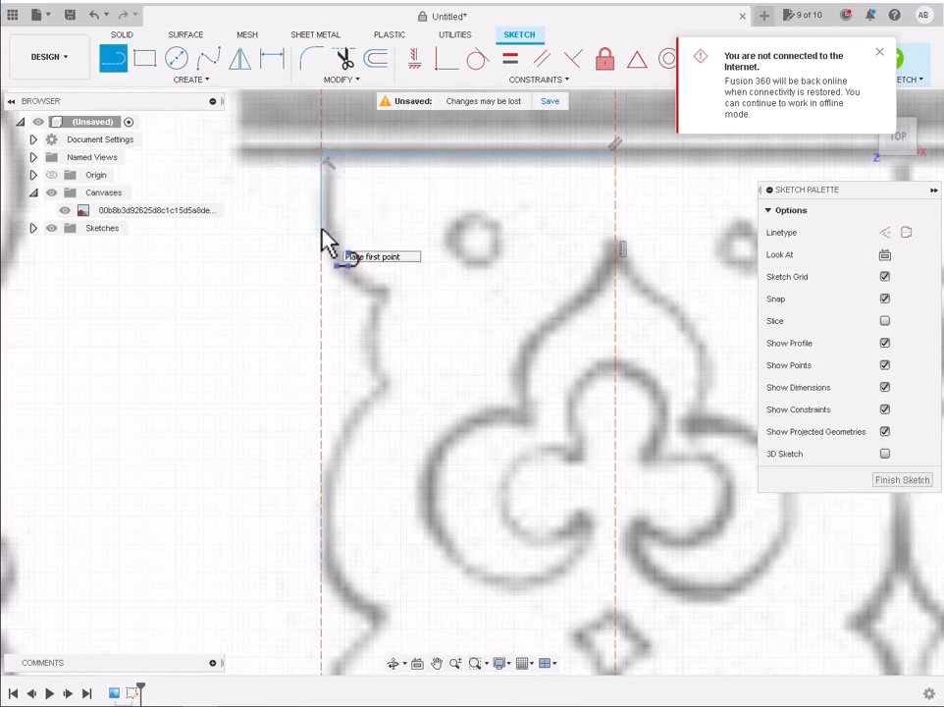
click(190, 79)
mouse_move(127, 144)
click(245, 146)
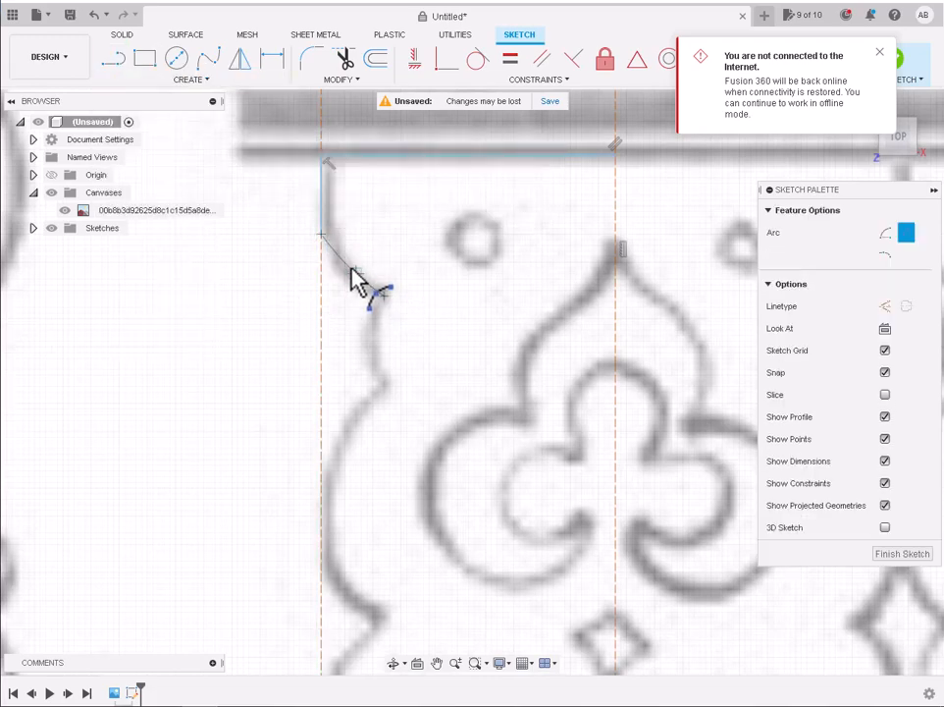
click(383, 296)
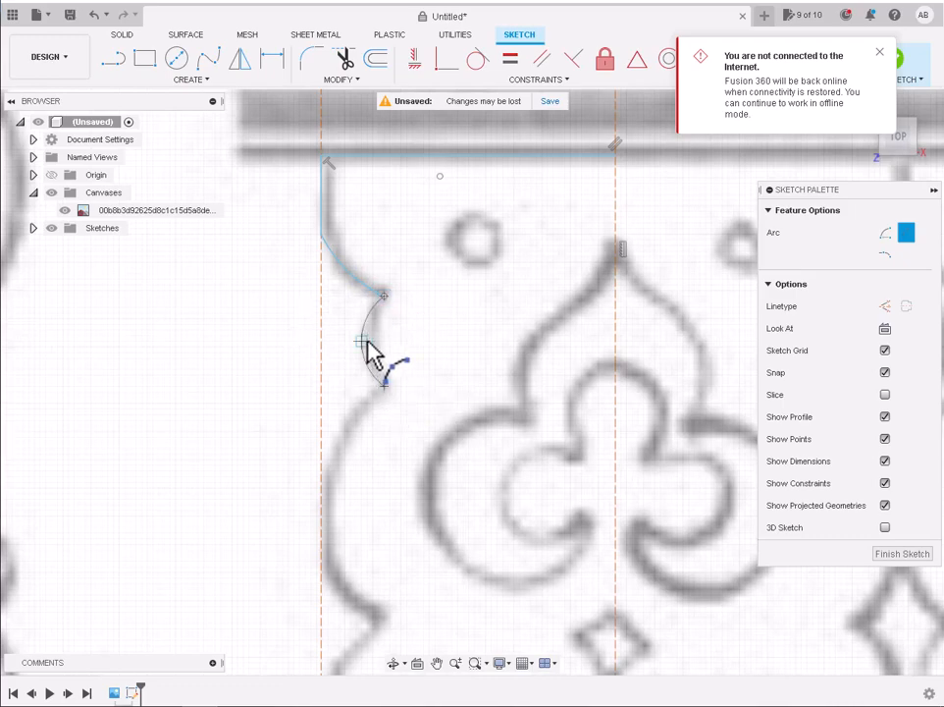
Continue the left outline with a small three-point arc and a larger one below it, each following the canvas scallops
click(364, 341)
scroll(367, 342, down, 4)
scroll(366, 462, up, 3)
click(382, 315)
click(383, 514)
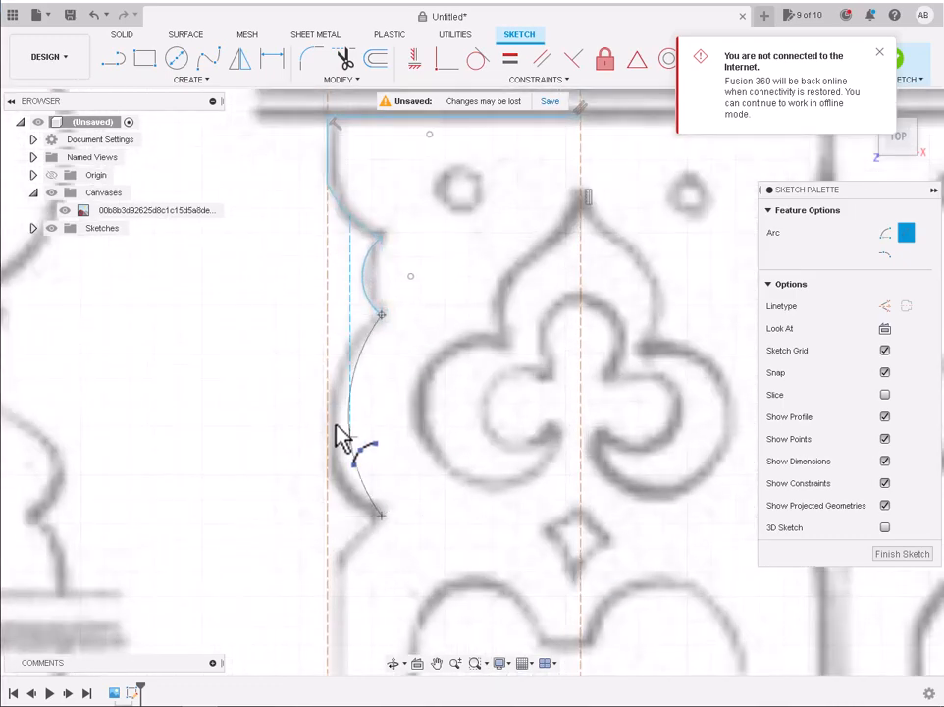
click(332, 421)
Draw a diagonal line from the large arc's lower end back to the left vertical construction line
scroll(334, 420, down, 4)
key(l)
scroll(341, 520, up, 5)
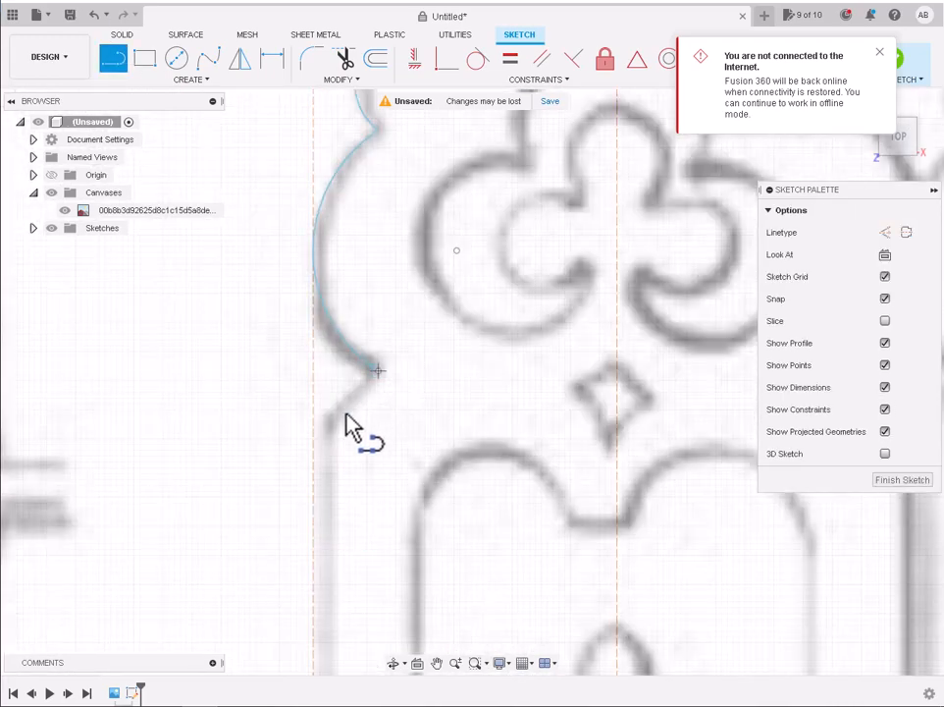
scroll(317, 451, down, 4)
scroll(316, 620, up, 5)
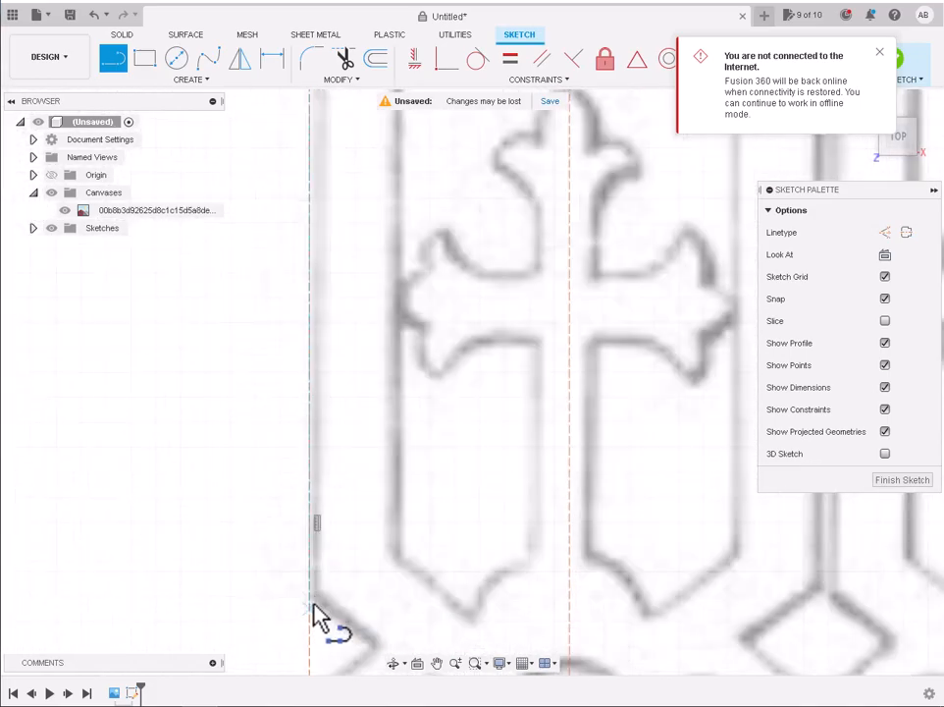
click(316, 619)
scroll(379, 658, down, 5)
scroll(370, 668, up, 5)
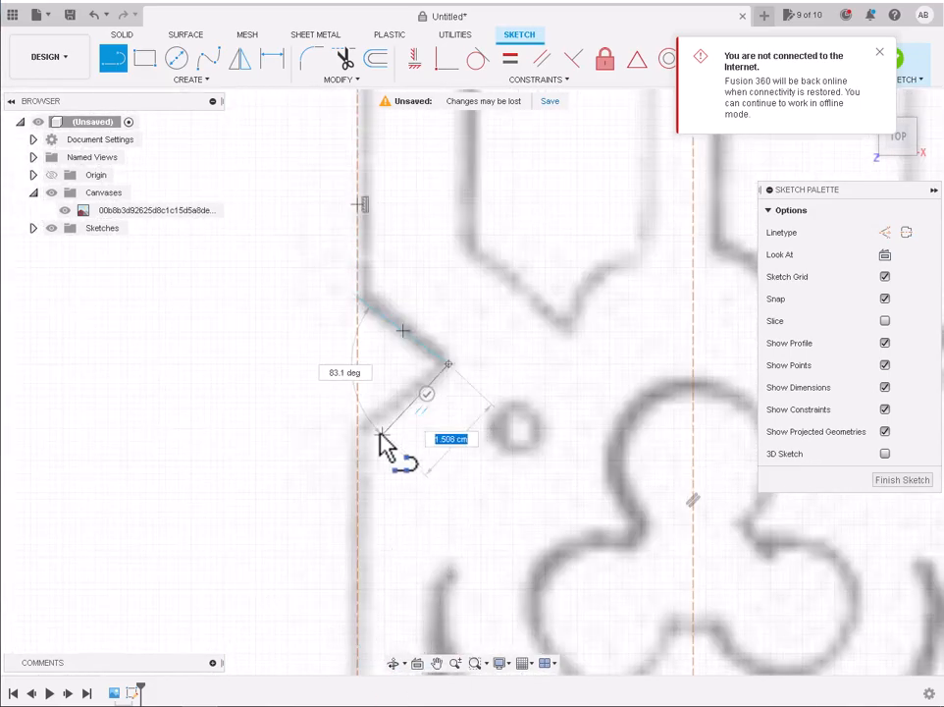
key(Escape)
click(415, 343)
key(Delete)
Draw the long vertical line down the panel's left side and the two slanted lines of the V-shaped notch beneath it
key(l)
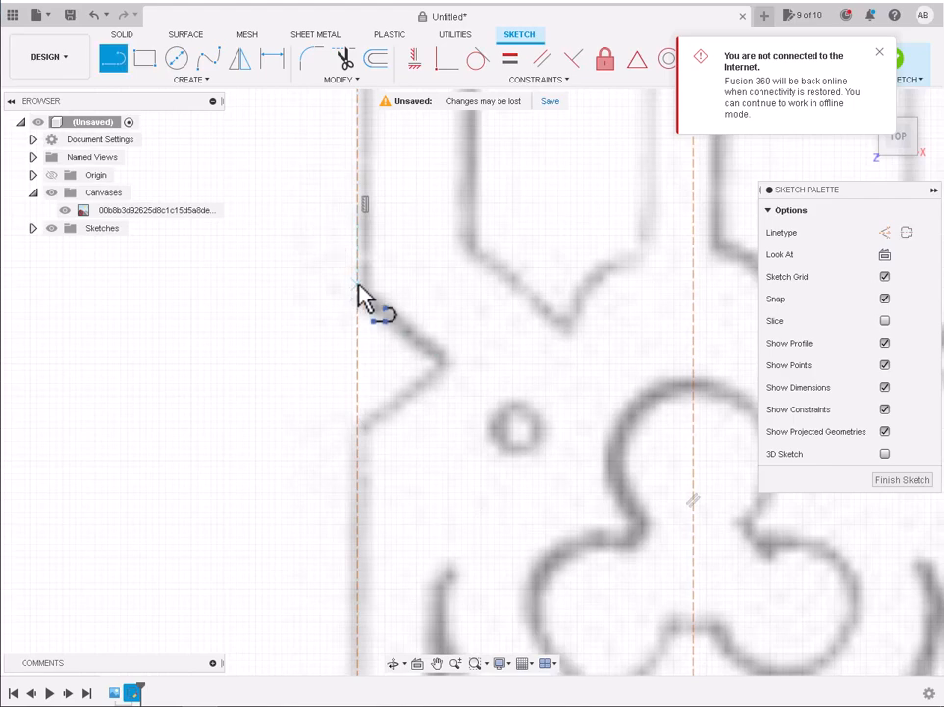
scroll(361, 296, down, 5)
click(363, 312)
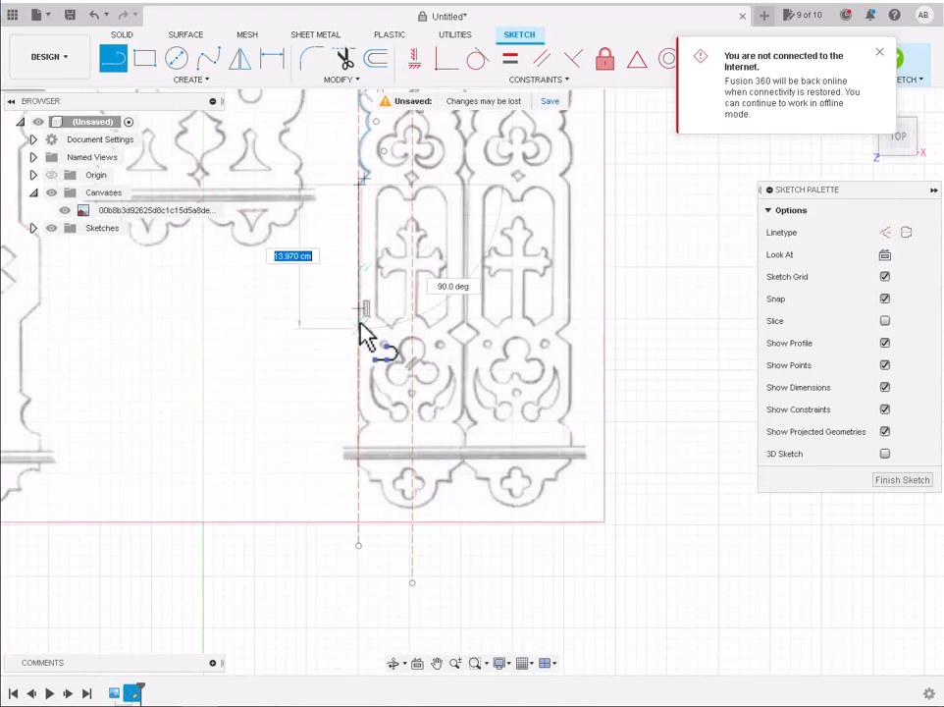
scroll(359, 339, up, 5)
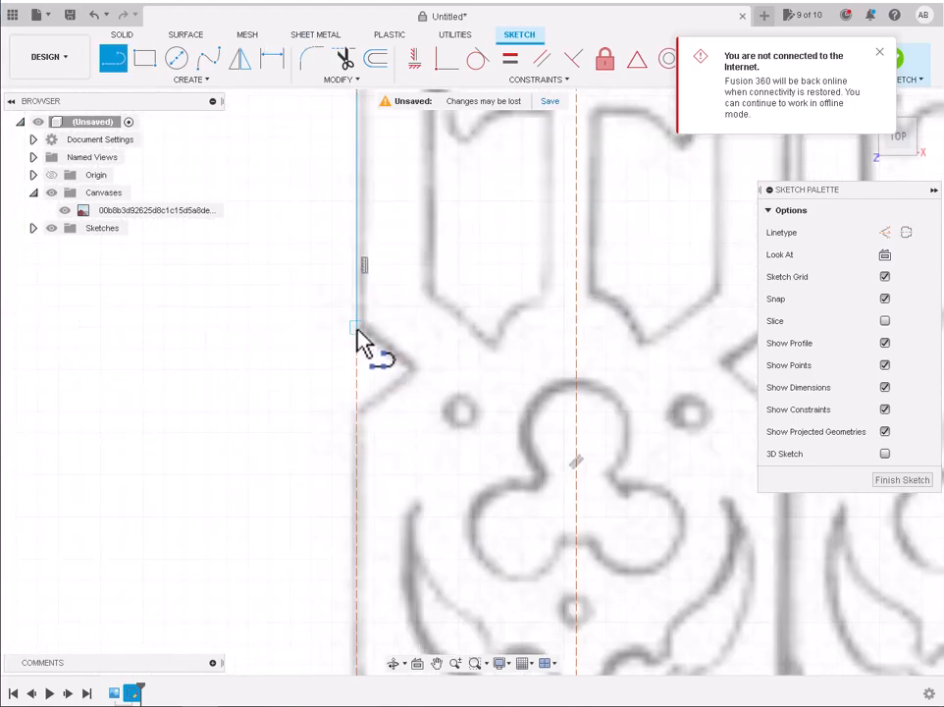
click(358, 329)
click(390, 372)
click(355, 417)
Trace the smaller notch above the bottom rail with two slanted lines and join it to the upper notch with a vertical line
scroll(357, 495, down, 3)
scroll(359, 494, up, 4)
click(359, 484)
click(388, 522)
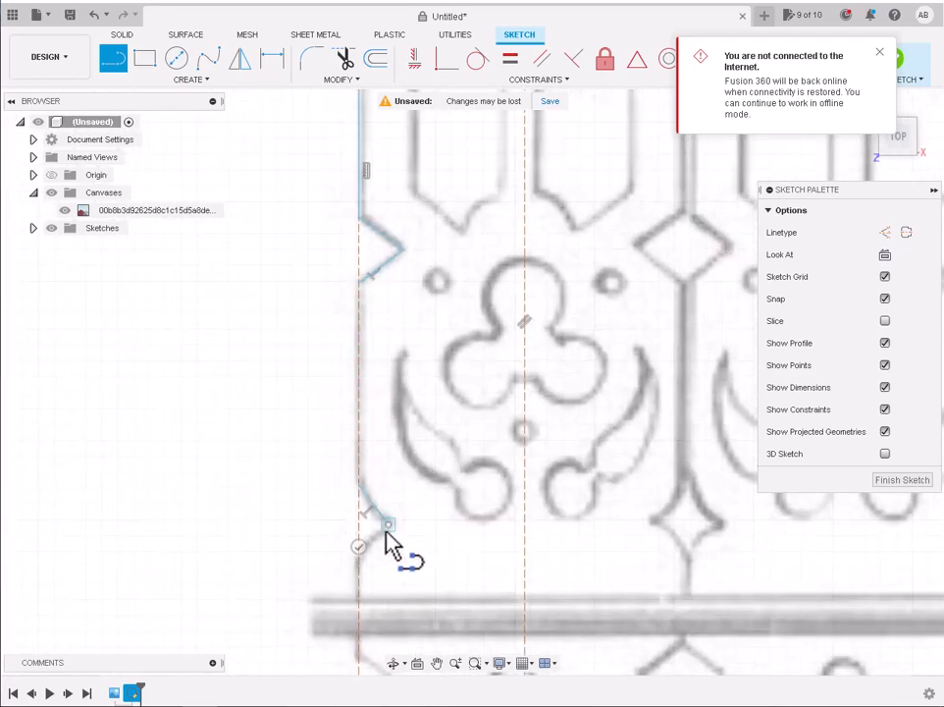
scroll(359, 553, up, 4)
click(360, 543)
scroll(360, 557, down, 3)
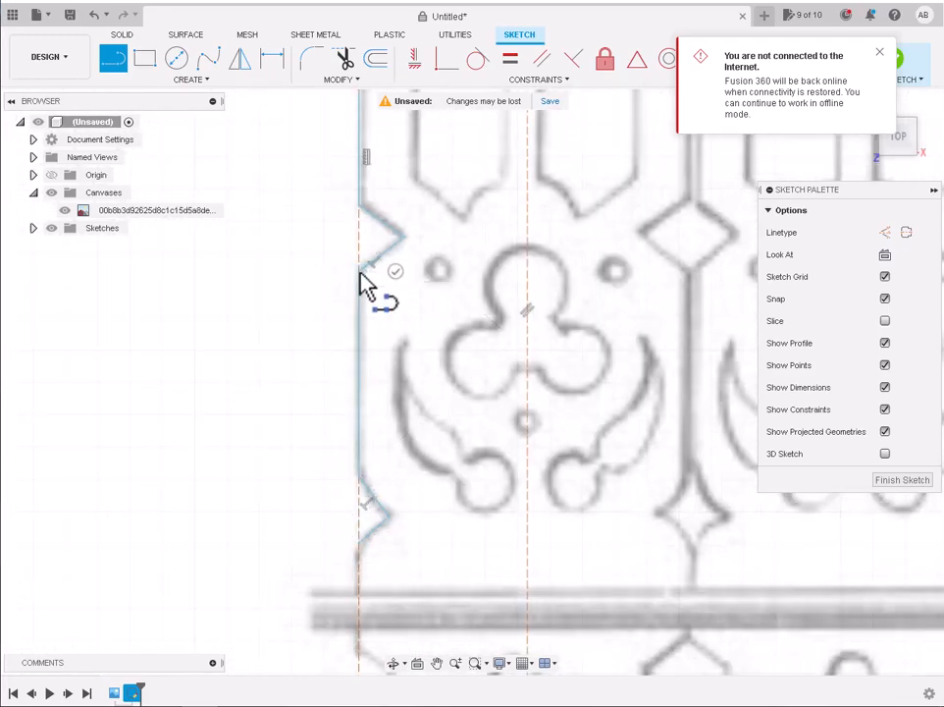
Draw a vertical line from the smaller notch down through the bottom rail to the start of the lower curve
scroll(374, 393, down, 2)
scroll(384, 506, up, 2)
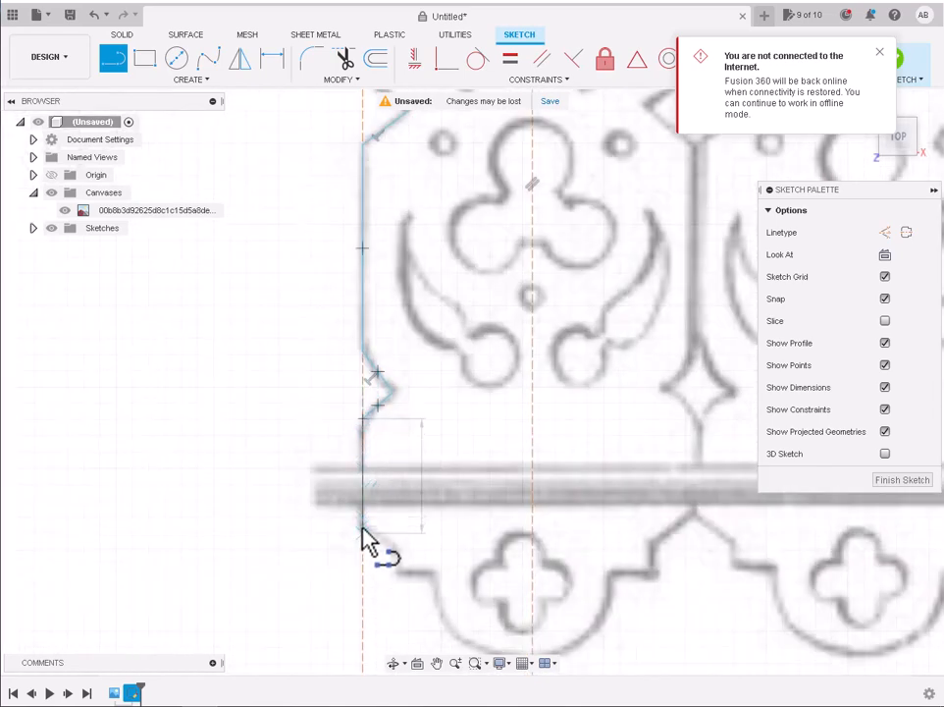
double_click(362, 531)
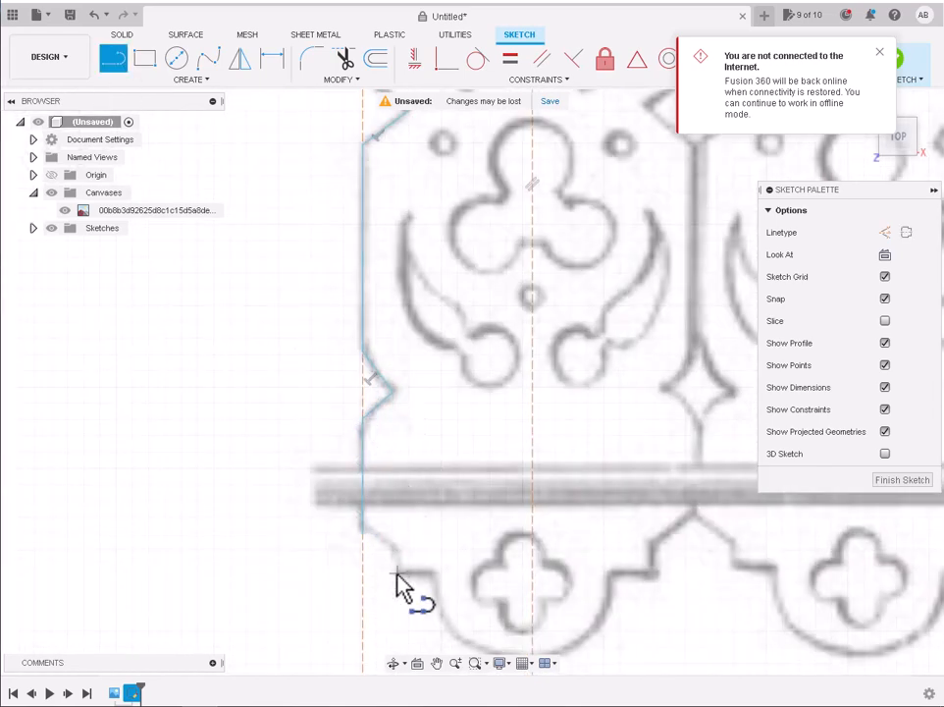
Draw a short horizontal line and a short vertical line down from it to form the step below the bottom rail
click(395, 575)
scroll(440, 603, up, 1)
scroll(442, 605, down, 1)
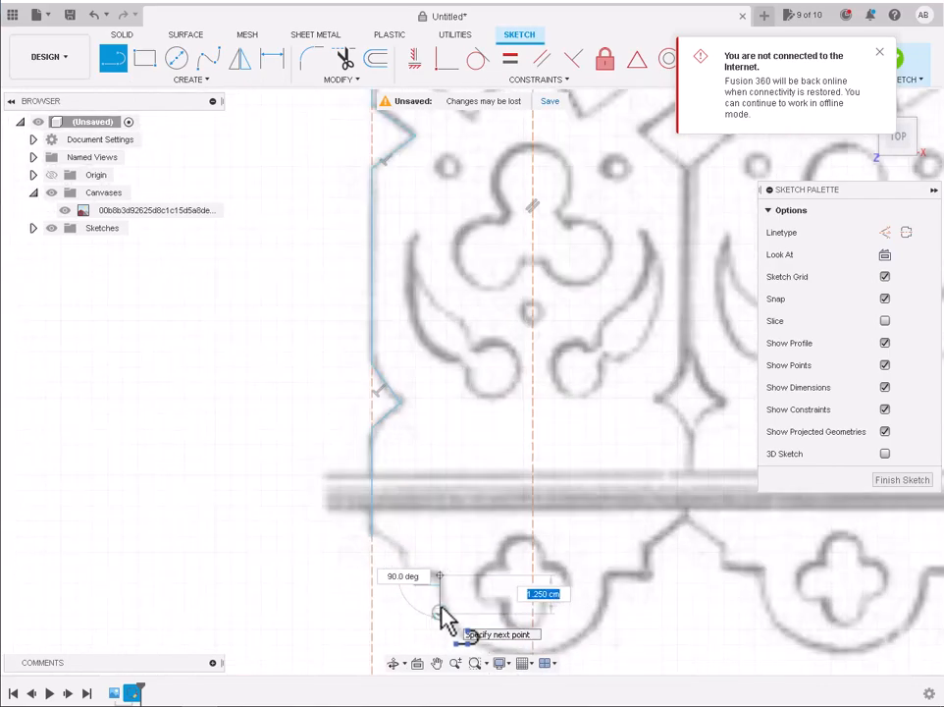
scroll(441, 600, up, 5)
click(439, 577)
scroll(439, 577, down, 3)
key(Escape)
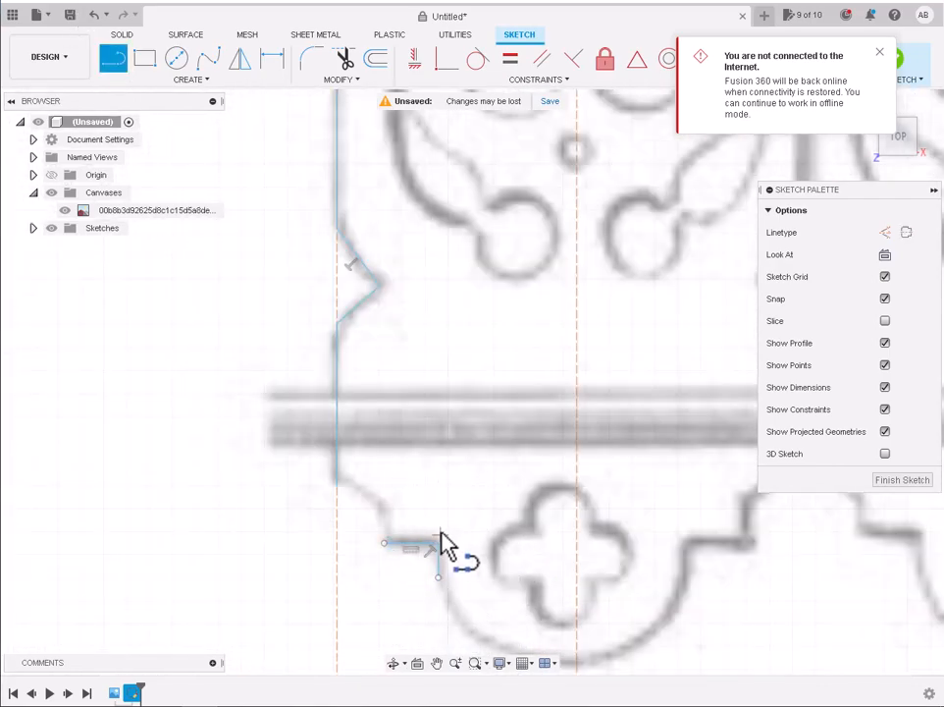
Draw a three-point arc joining the left edge's lower end to the step below the bottom rail
scroll(444, 543, down, 5)
scroll(472, 295, up, 3)
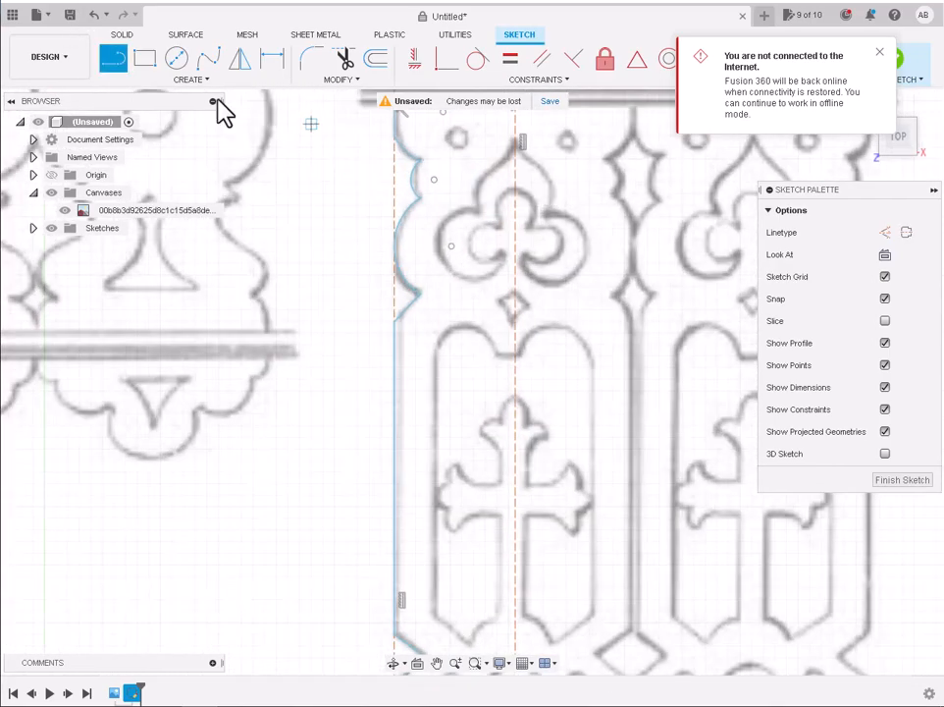
click(194, 79)
mouse_move(153, 145)
click(225, 145)
scroll(435, 458, down, 5)
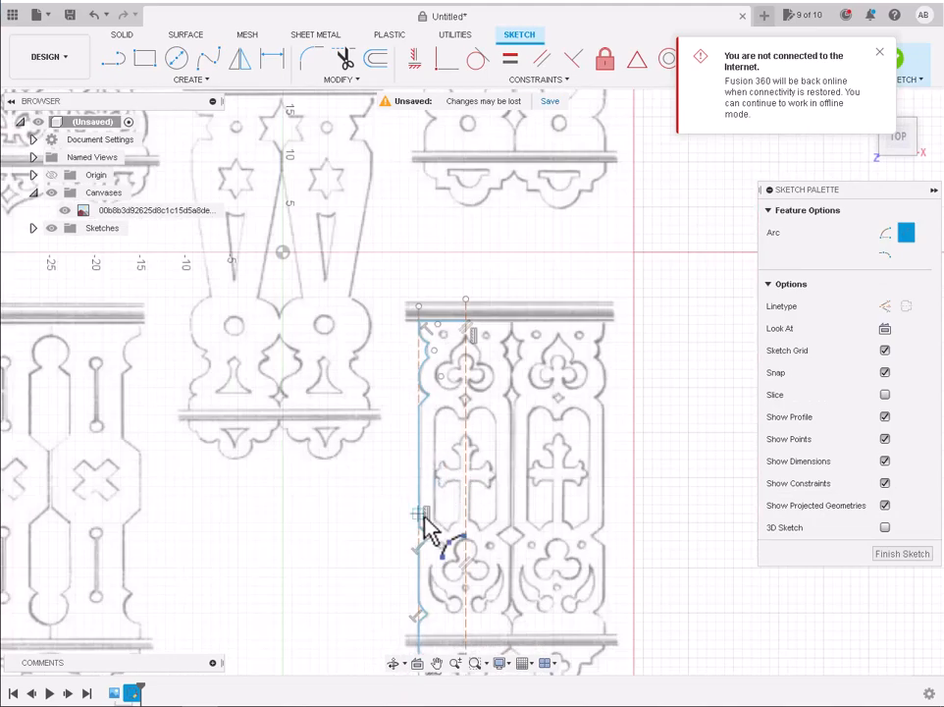
scroll(437, 579, down, 3)
scroll(442, 612, up, 7)
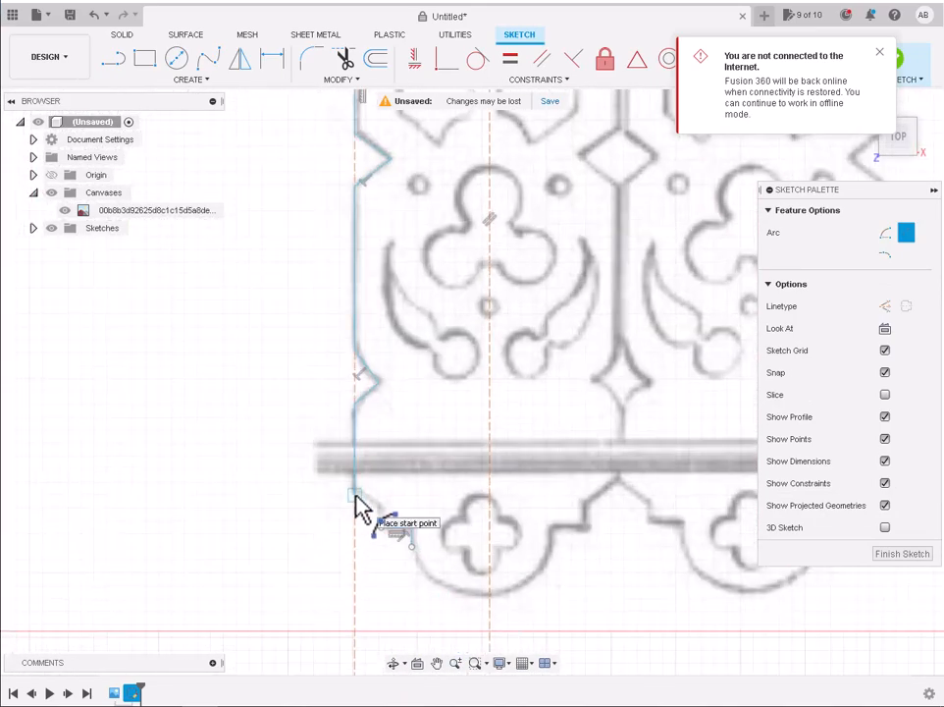
scroll(357, 502, up, 2)
click(354, 494)
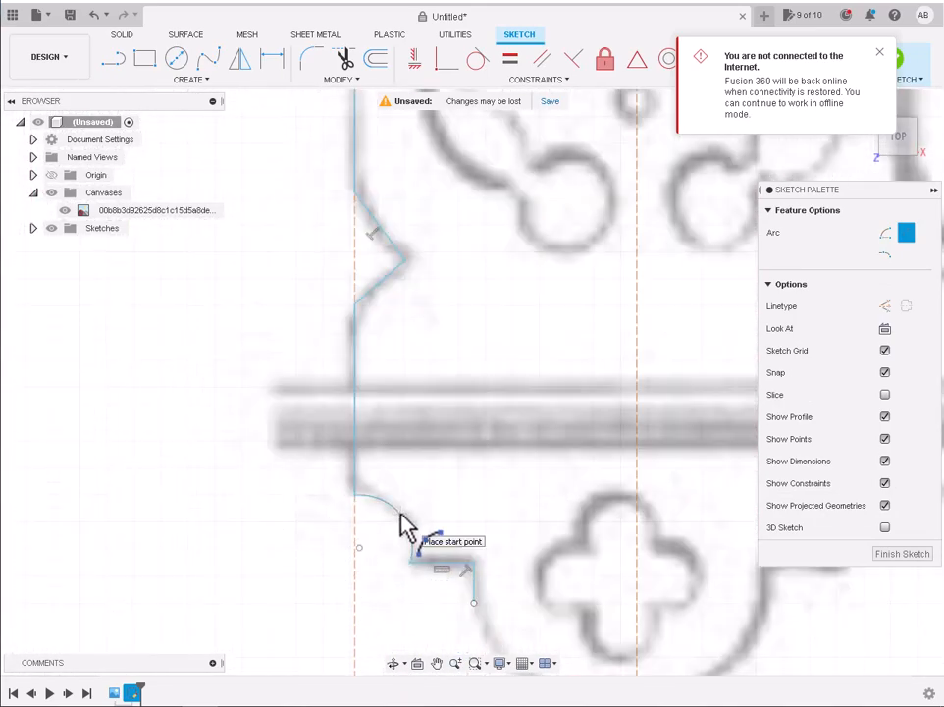
Trace the left half of the bottom lobe with a three-point arc from the step to the centre construction line
scroll(422, 560, down, 2)
click(422, 531)
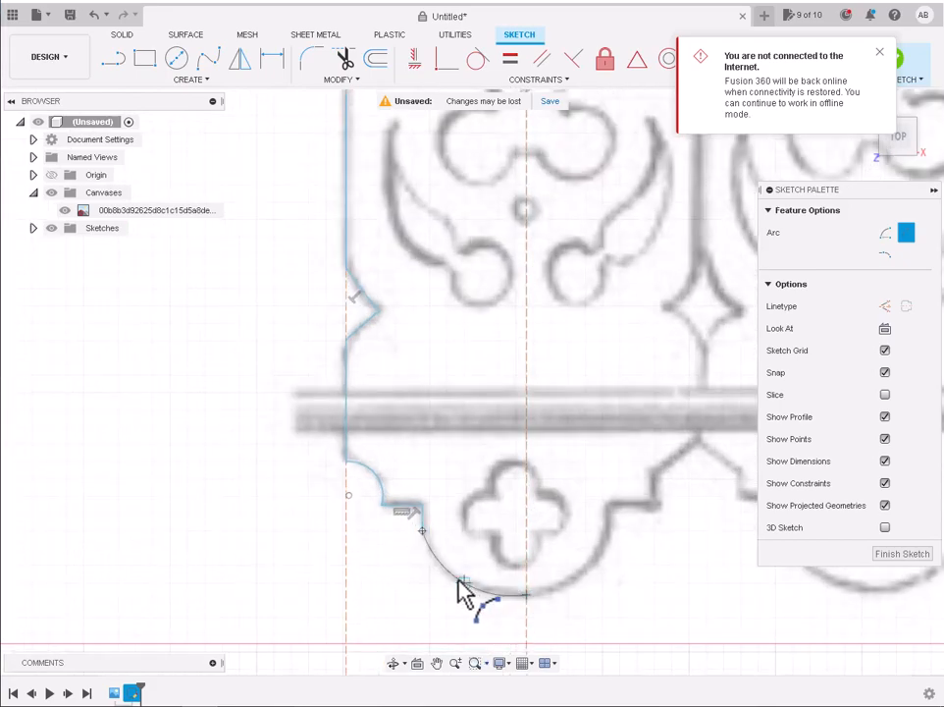
click(459, 580)
Trace the left side of the upper trefoil ornament's pointed top with two three-point arcs starting on the centre line
scroll(460, 580, down, 3)
scroll(460, 593, up, 2)
scroll(460, 594, down, 3)
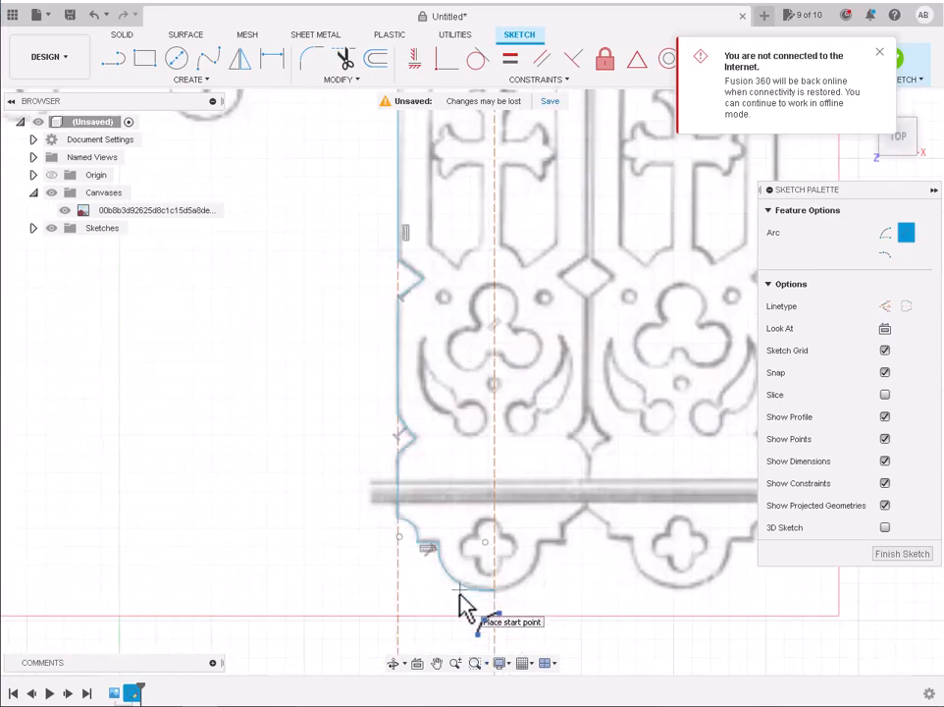
scroll(460, 598, down, 3)
scroll(486, 235, up, 4)
click(488, 228)
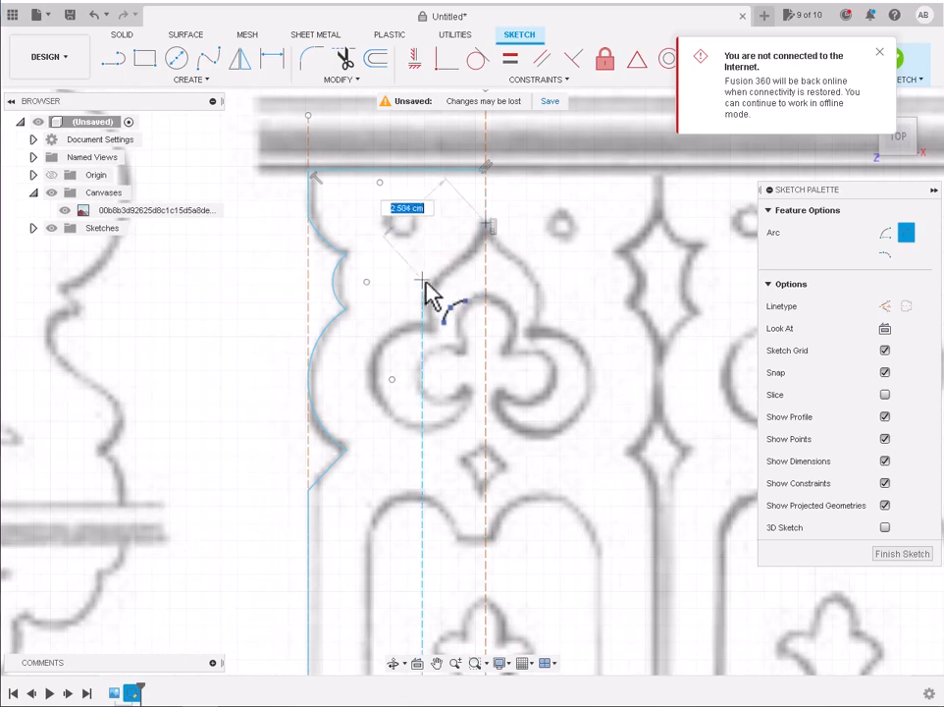
scroll(444, 286, up, 2)
click(439, 283)
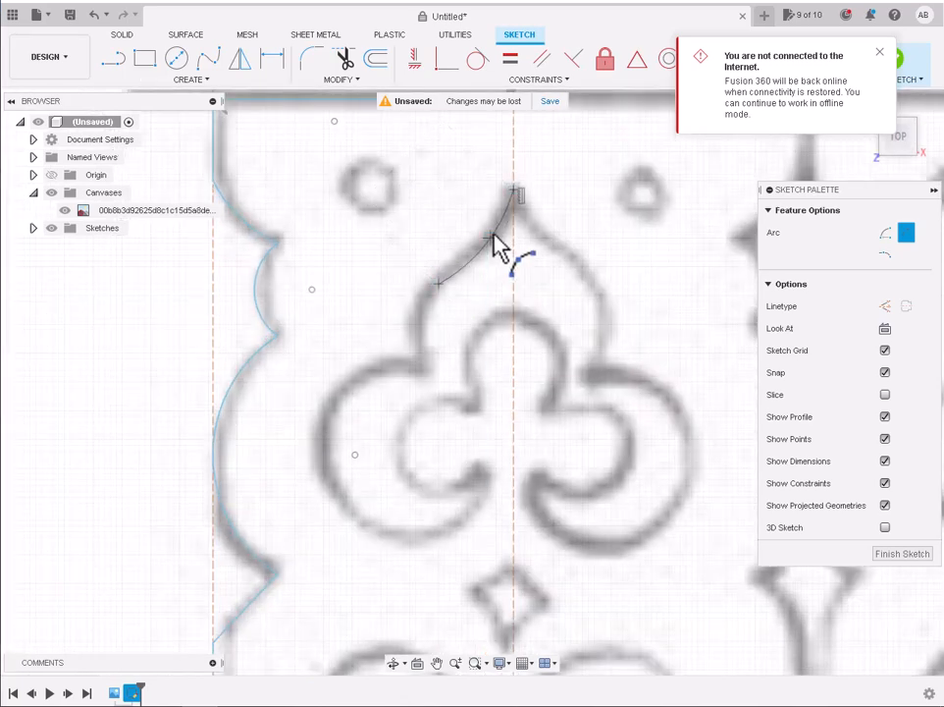
click(496, 251)
click(439, 282)
click(420, 364)
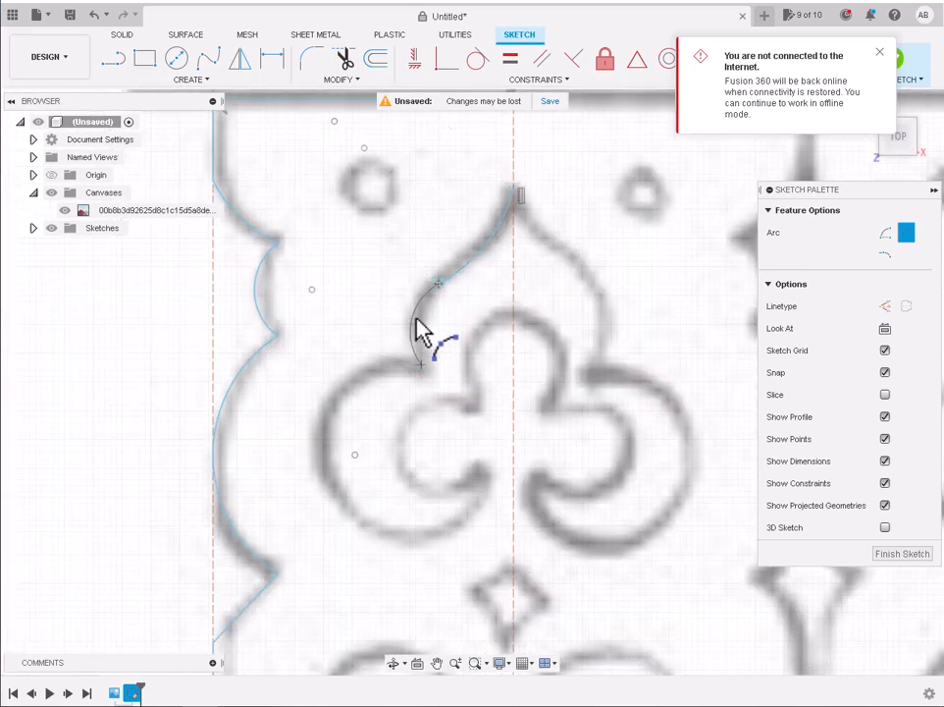
Trace the upper trefoil's left half with three-point arcs for the outer lobe, inner lobe and inner top lobe
click(485, 476)
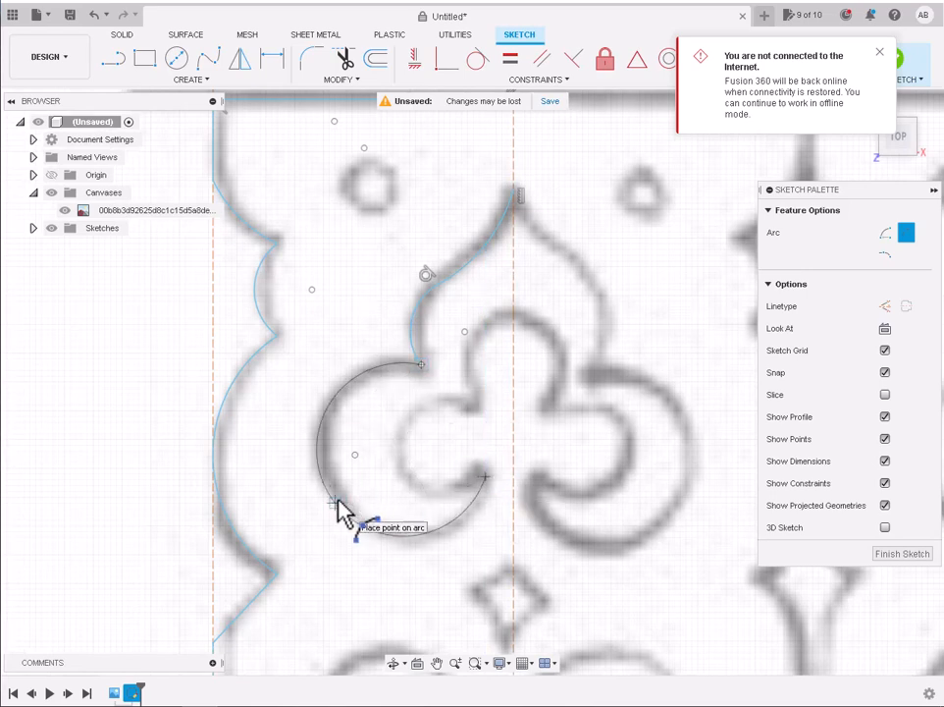
click(342, 505)
click(473, 409)
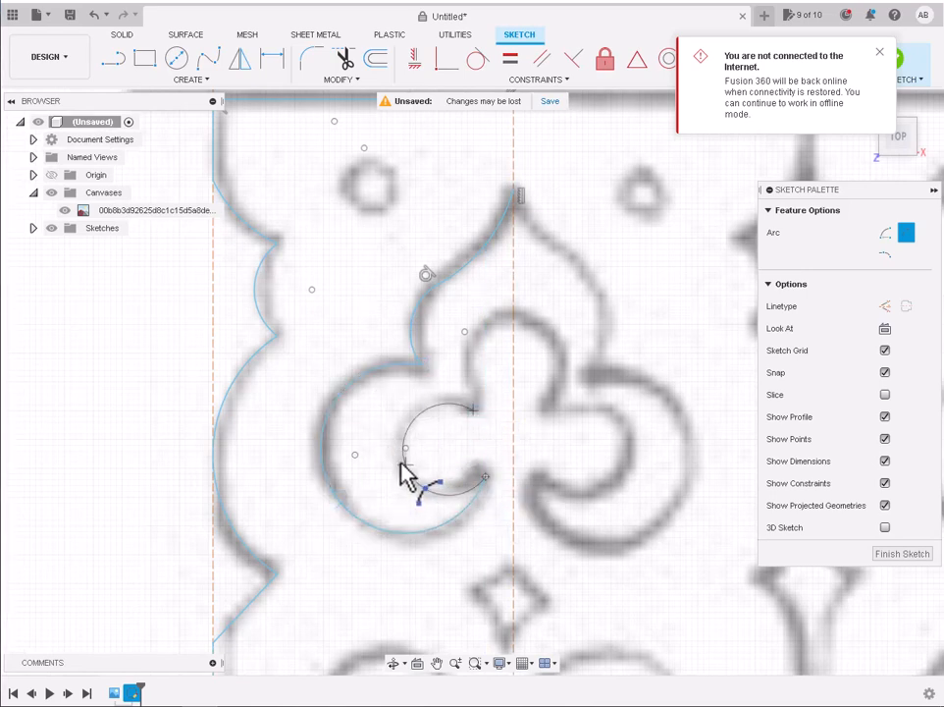
click(513, 312)
click(481, 349)
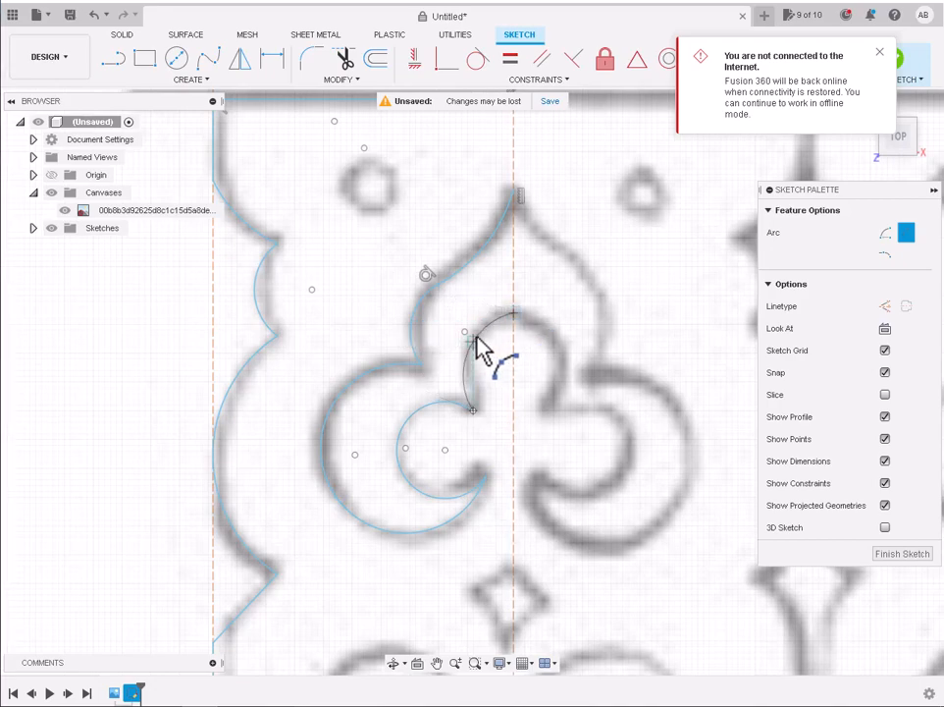
Draw a three-point arc over the rounded top left of the window opening around the cross
scroll(491, 378, down, 5)
scroll(495, 490, down, 3)
scroll(449, 364, up, 6)
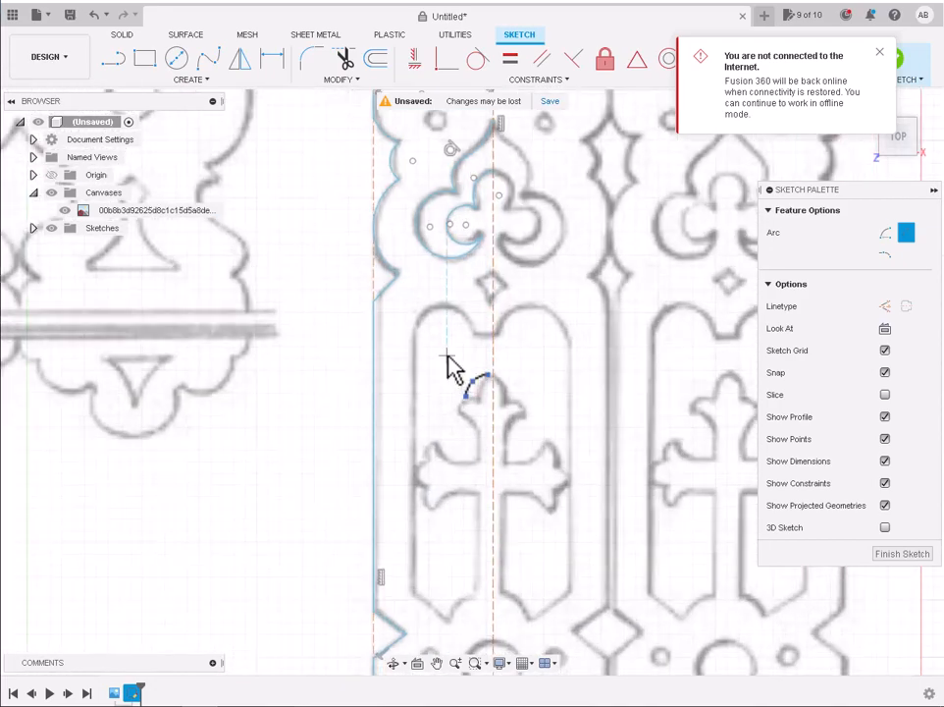
click(492, 321)
click(395, 323)
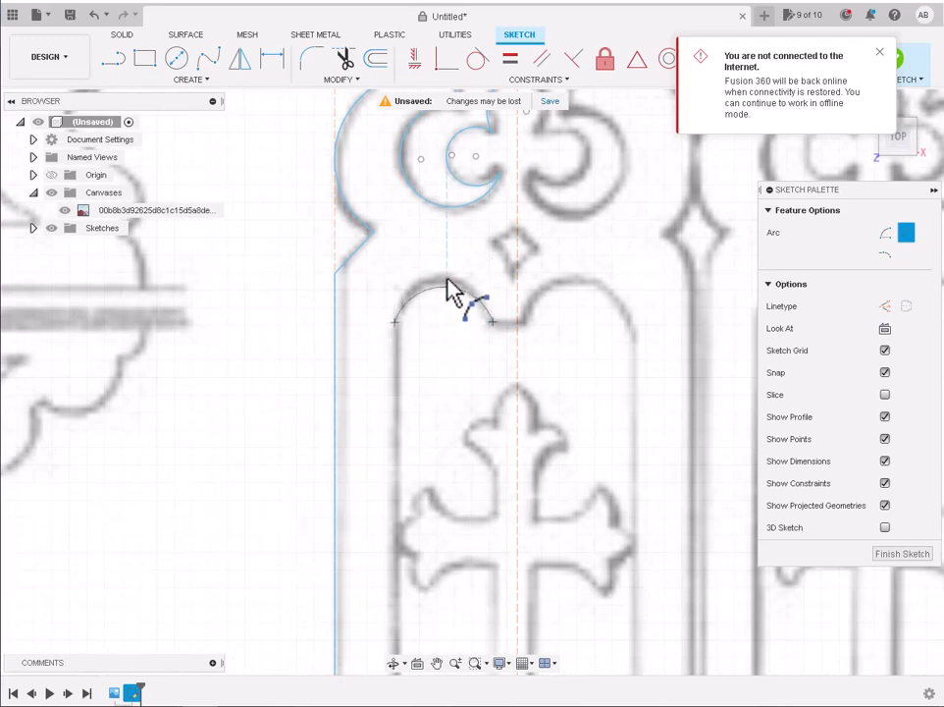
Draw the window opening's short horizontal line to the centre line, its left vertical side and the slanted line to its lower point
click(123, 59)
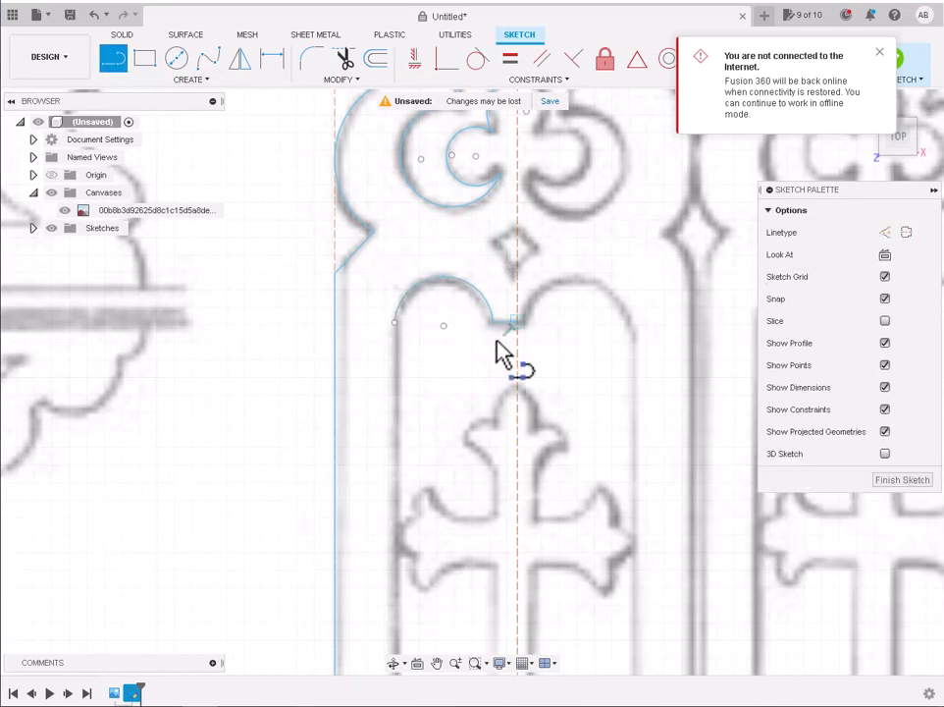
click(394, 324)
scroll(397, 363, down, 3)
scroll(401, 481, up, 4)
click(397, 443)
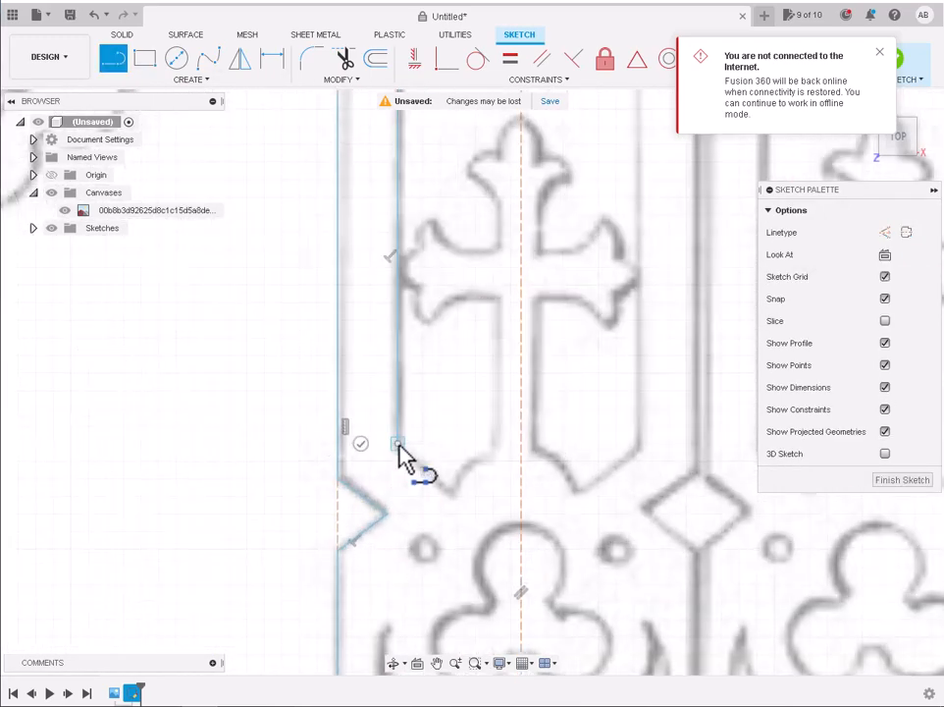
click(449, 494)
key(Escape)
Draw a short vertical line along the left edge of the cross's shaft above its horizontal arm
click(113, 59)
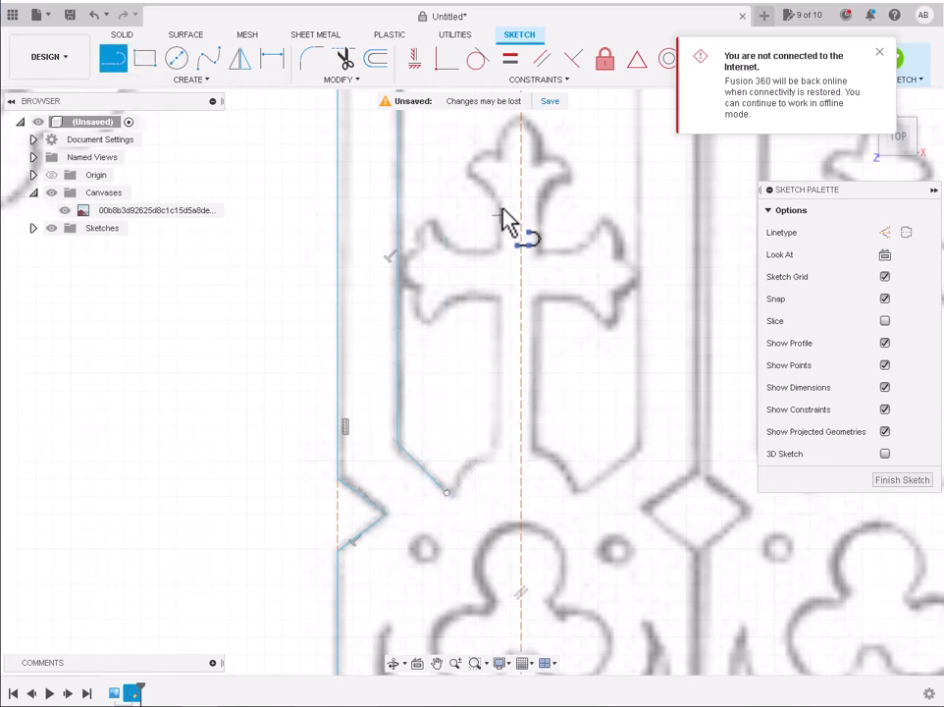
click(501, 206)
click(499, 249)
key(Escape)
key(Escape)
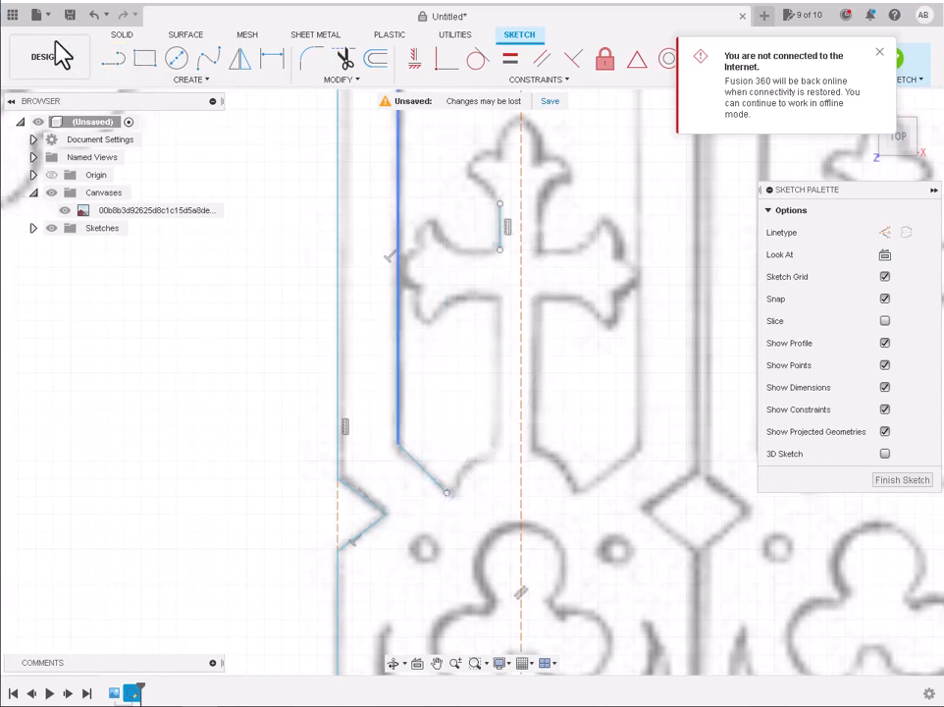
Draw a vertical line along the left edge of the cross's shaft below its horizontal arm
key(l)
click(499, 298)
click(500, 435)
key(Escape)
key(Escape)
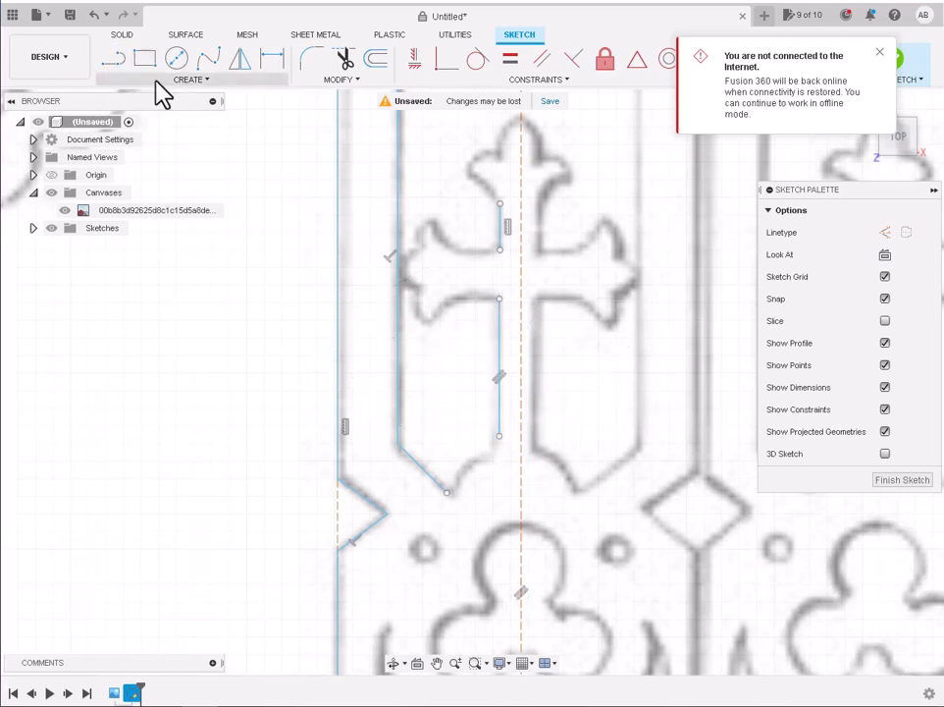
Draw a three-point arc from the window opening's lower point to the lower end of the cross's shaft line
click(190, 79)
mouse_move(209, 143)
click(253, 143)
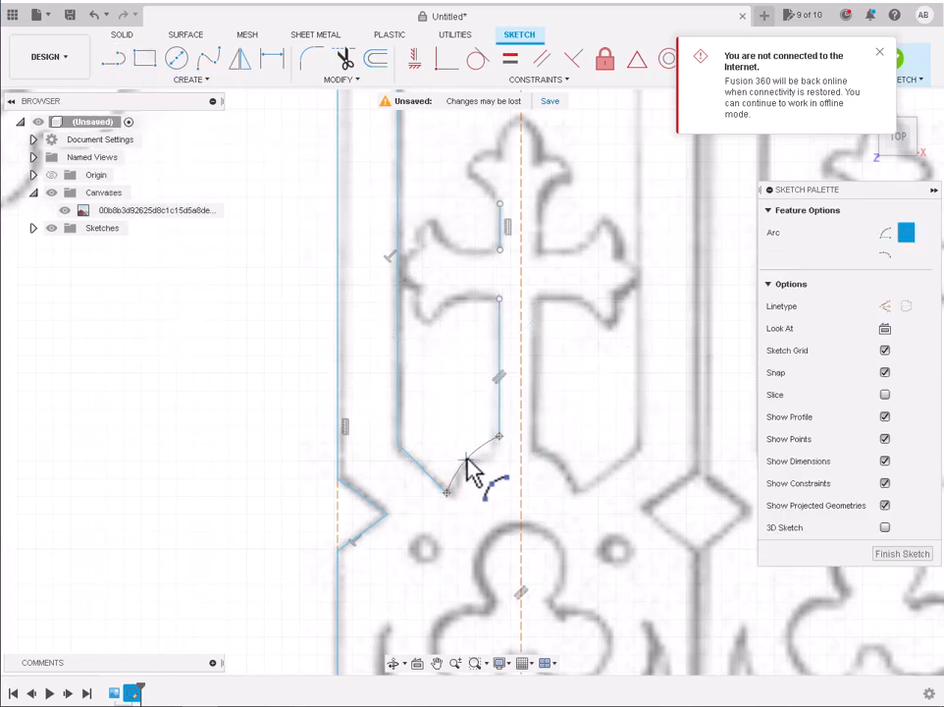
Draw three-point arcs along the underside of the cross's left arm and around the arm's lower lobe
click(500, 298)
scroll(430, 330, up, 3)
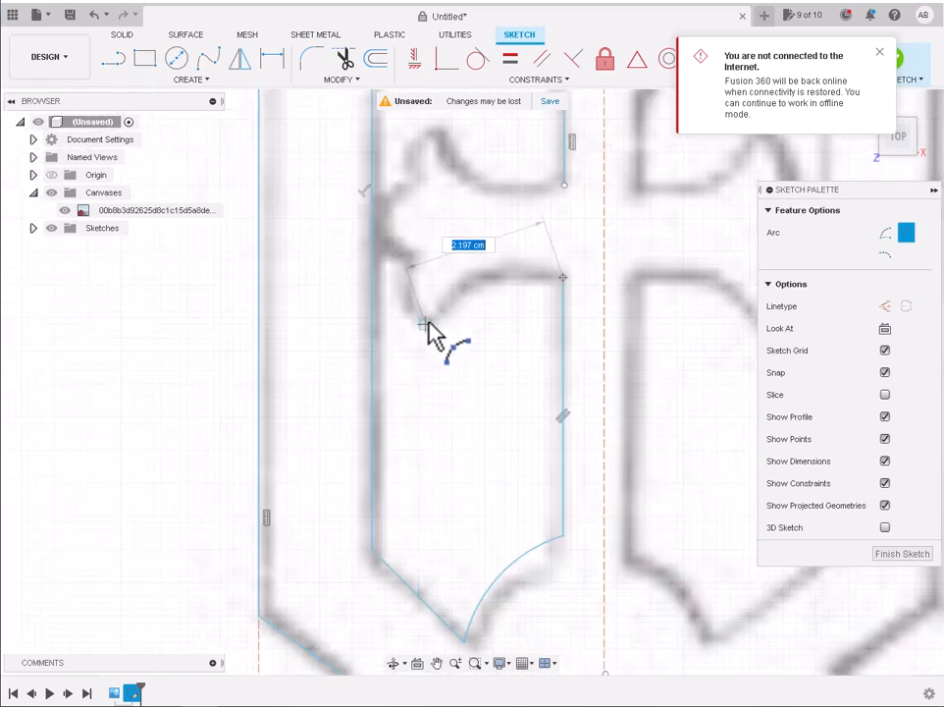
click(483, 276)
click(432, 324)
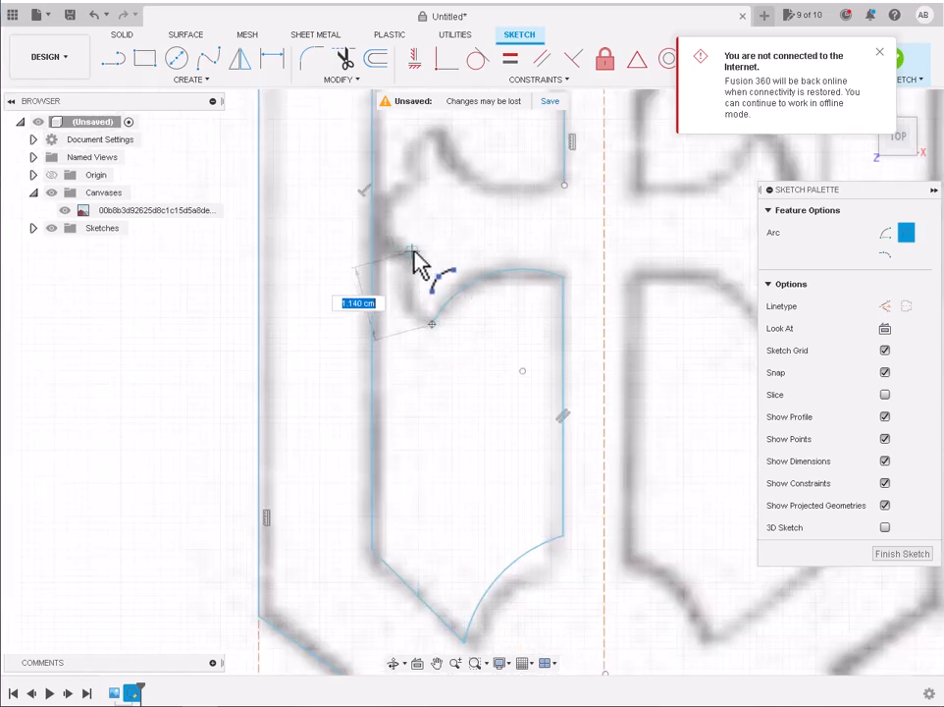
click(413, 251)
click(402, 289)
Draw a three-point arc around the left tip of the cross's arm, tangent to the window opening's left side
scroll(401, 288, down, 2)
scroll(402, 288, down, 2)
scroll(402, 234, up, 3)
click(414, 312)
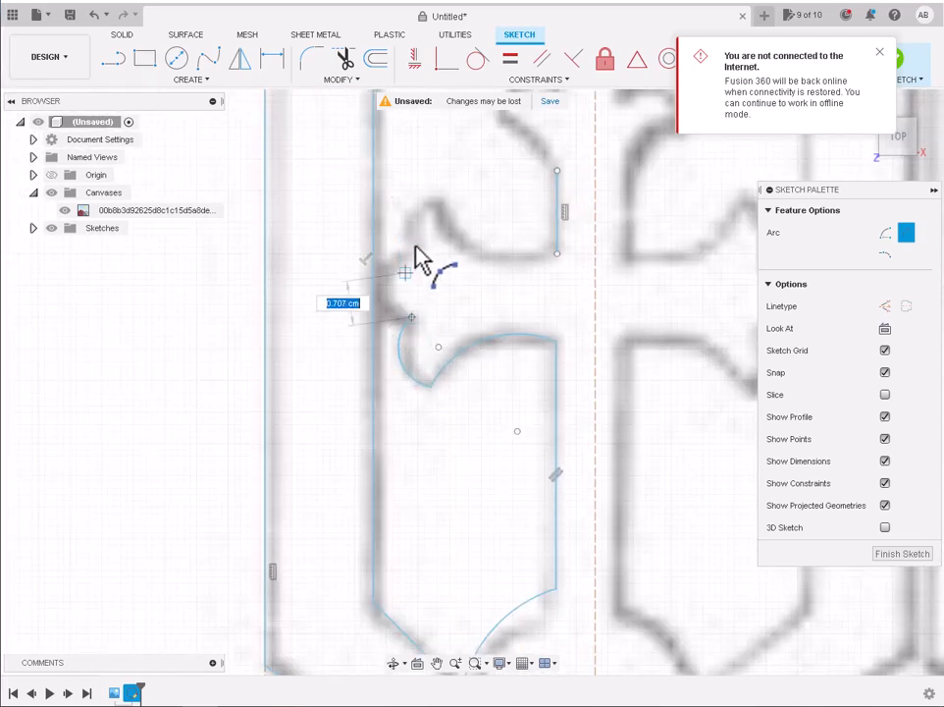
click(416, 244)
click(375, 277)
Draw three-point arcs around the left arm's upper lobe and along the arm's upper edge to the shaft
scroll(375, 278, down, 2)
scroll(408, 220, up, 3)
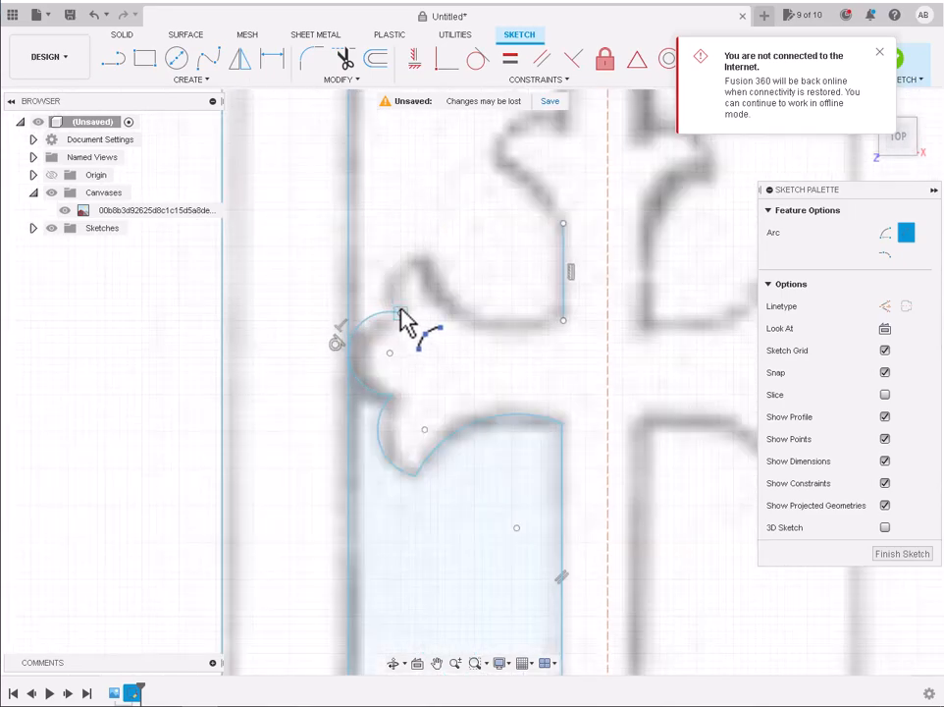
click(422, 261)
click(562, 321)
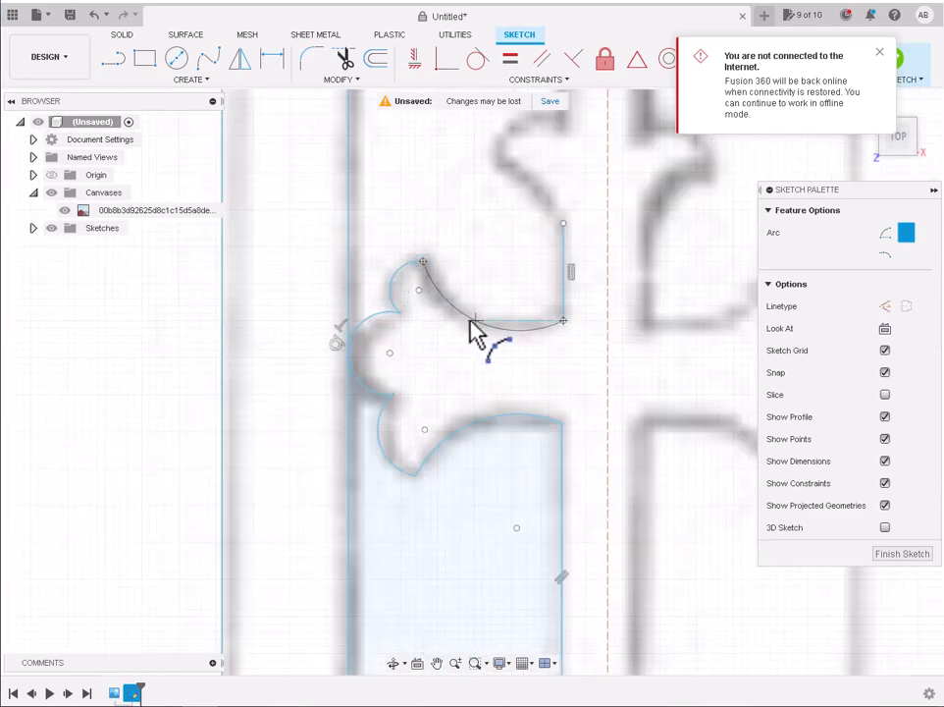
Try to draw a three-point arc from the shaft's upper end out to the left lobe of the cross's top
scroll(471, 324, down, 2)
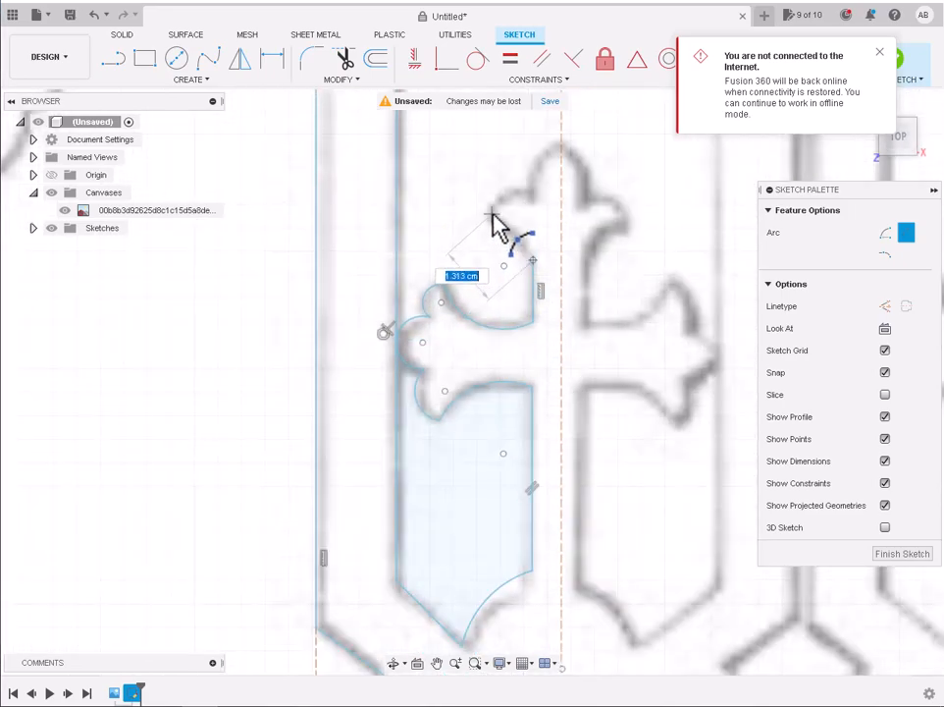
scroll(517, 245, up, 3)
click(538, 280)
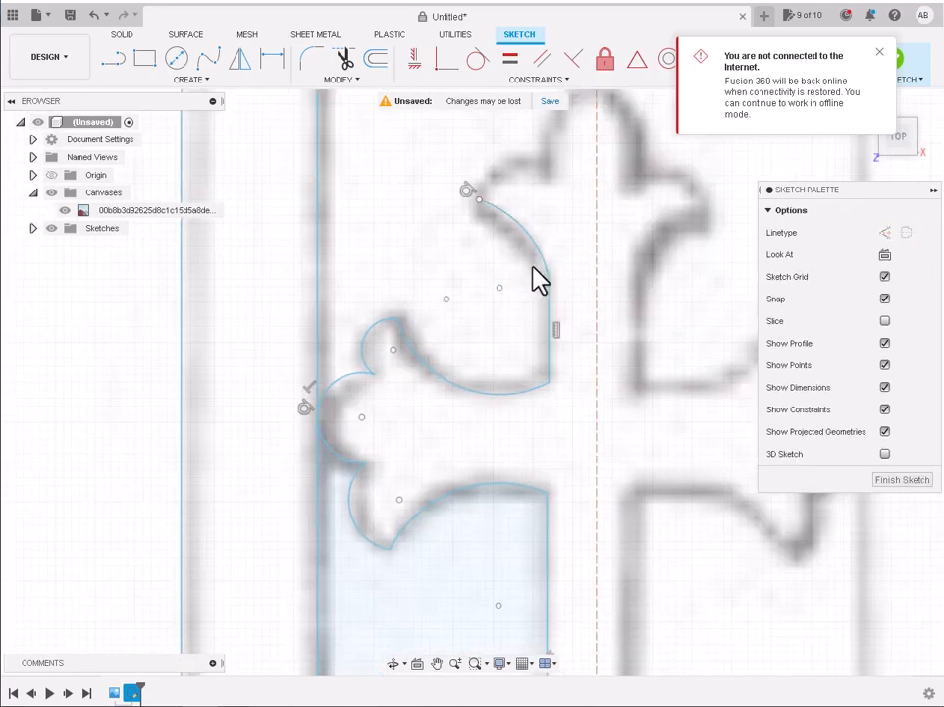
Draw three-point arcs from the shaft's upper end out to the left lobe of the cross's top and around that lobe
click(191, 79)
click(260, 145)
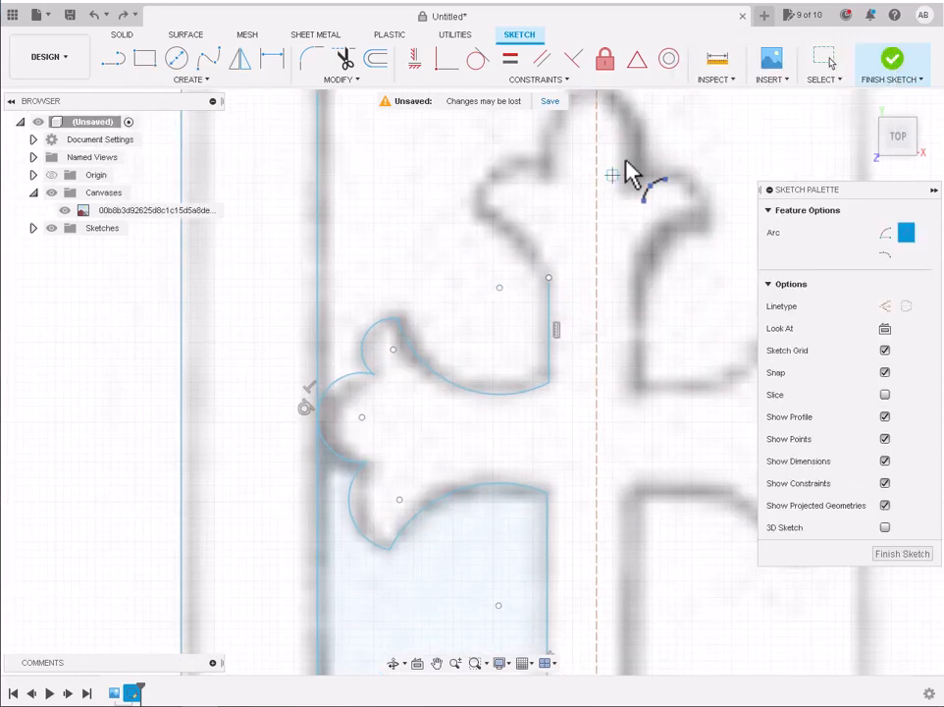
click(548, 279)
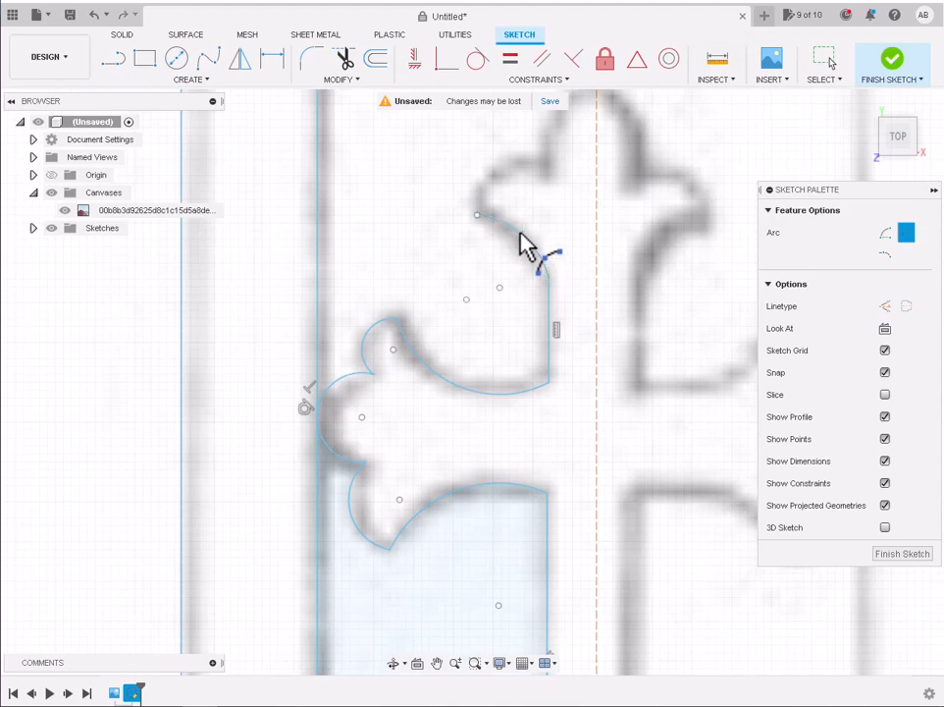
click(496, 179)
Draw a three-point arc from the end of the left lobe up to the cross's peak on the centre line
scroll(538, 136, down, 5)
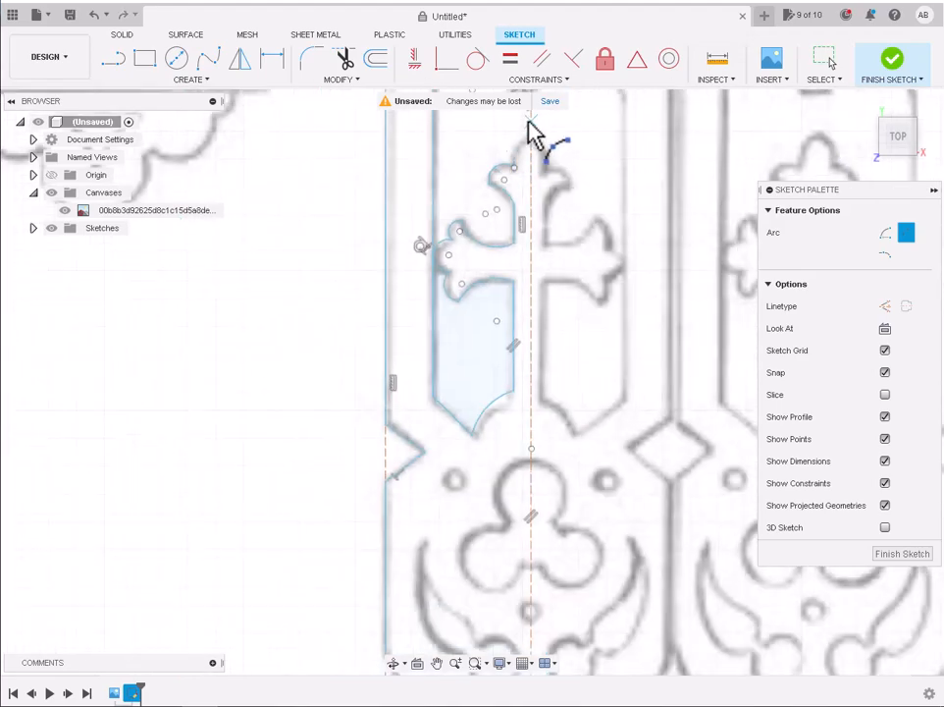
scroll(477, 312, up, 6)
click(542, 181)
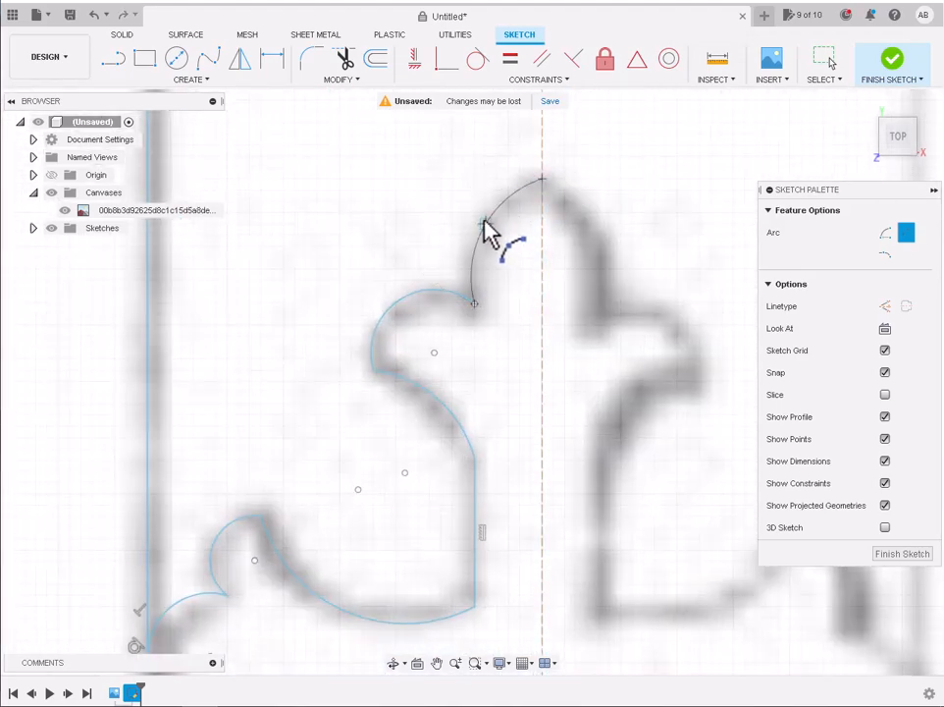
click(486, 231)
Trace the left half of the lower trefoil with two three-point arcs and a short horizontal line to the centre line
scroll(488, 234, down, 3)
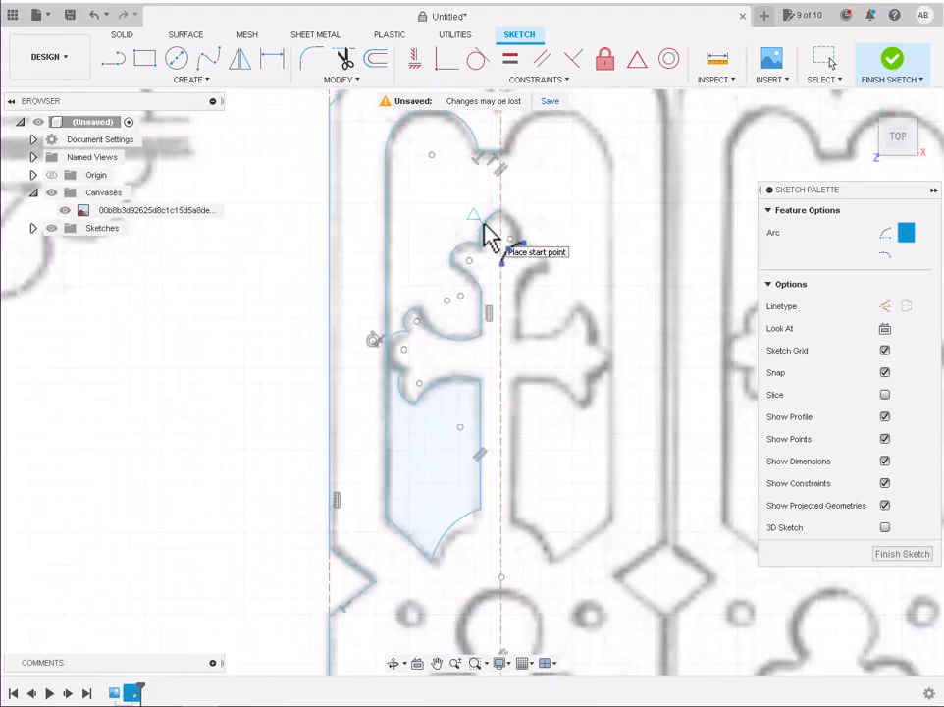
scroll(487, 255, down, 5)
scroll(496, 422, up, 6)
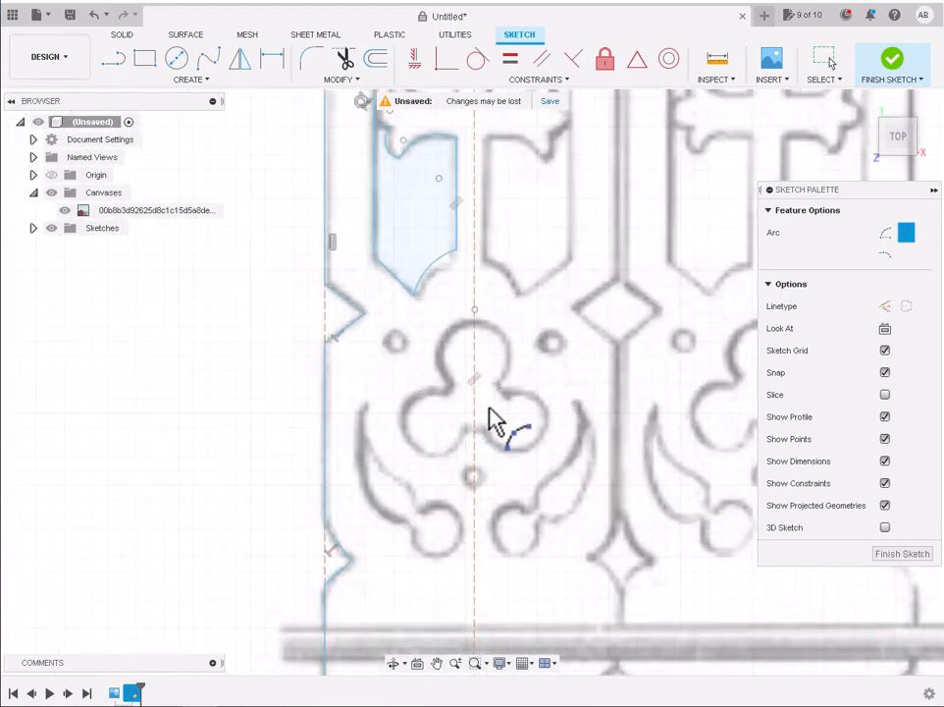
scroll(483, 354, up, 3)
click(430, 411)
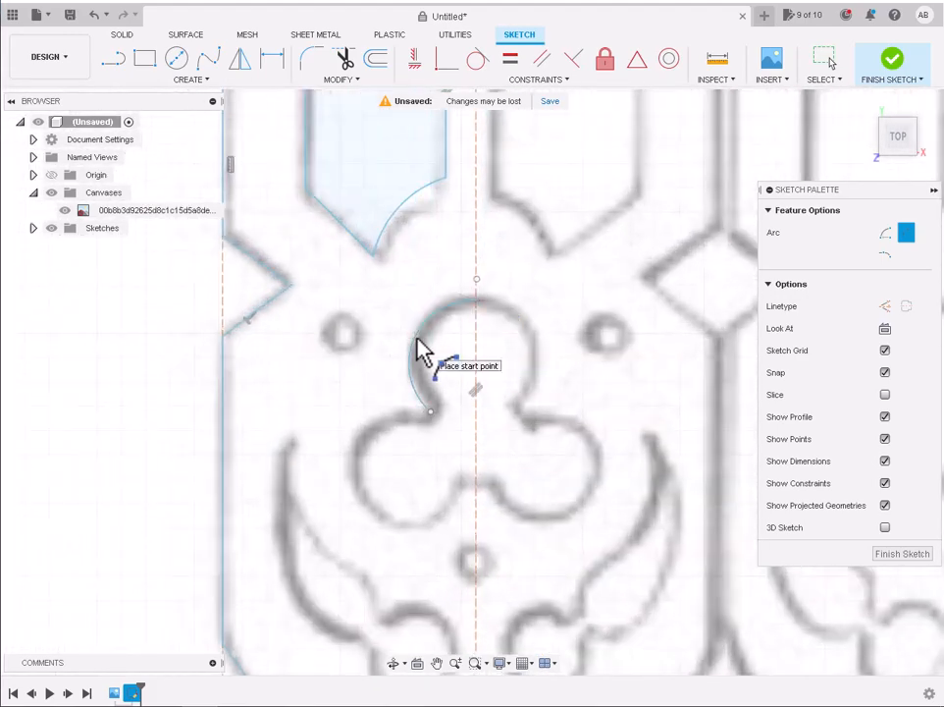
click(458, 485)
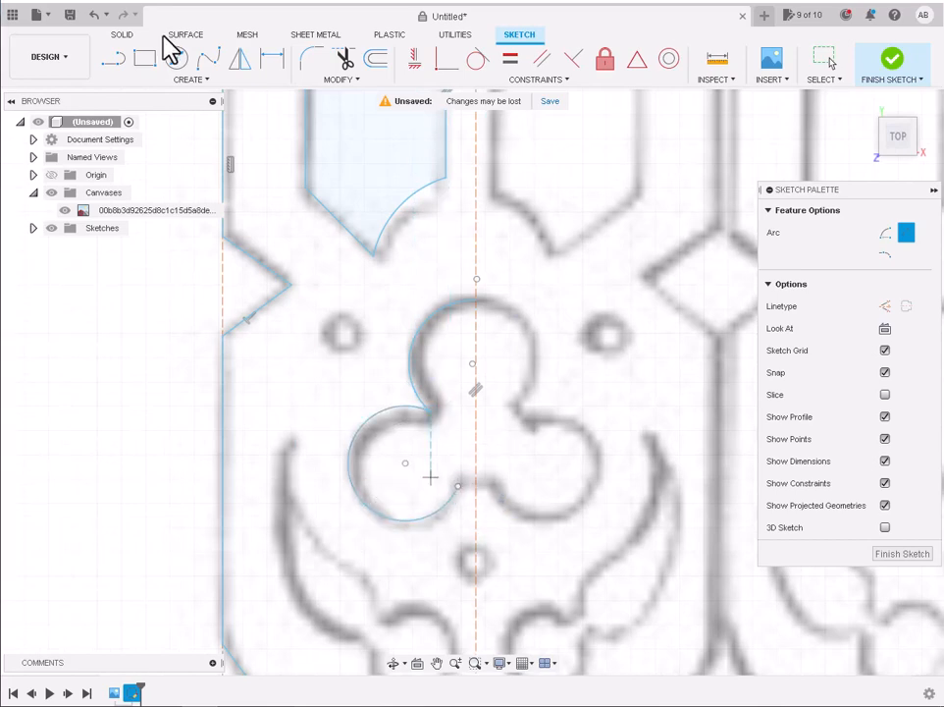
key(l)
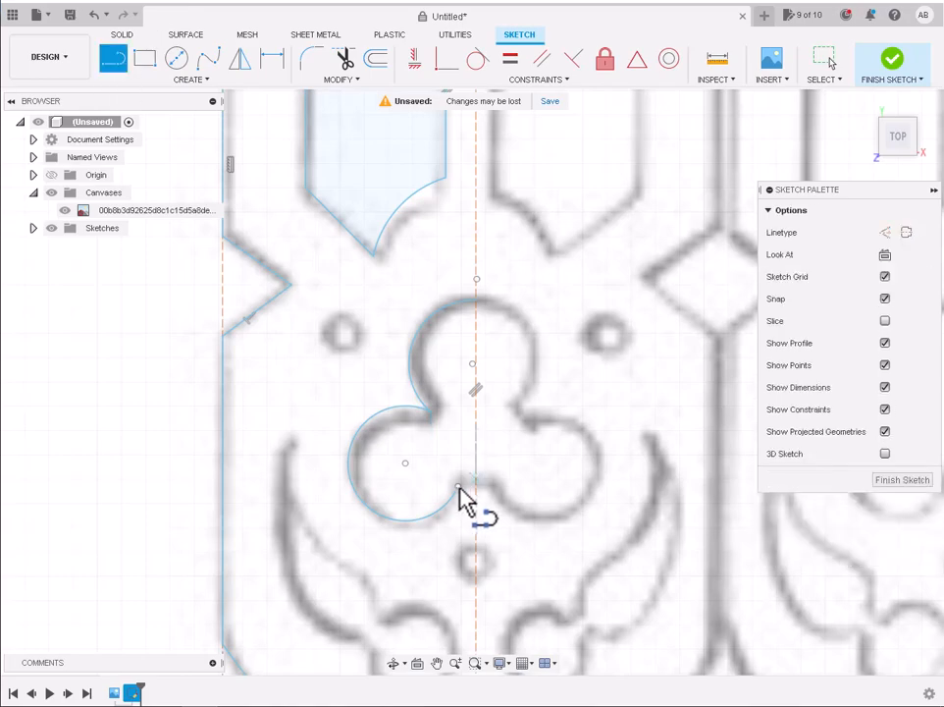
click(477, 486)
Draw a circle about 0.89 cm in diameter over the small round hole at the panel's upper left
scroll(477, 486, down, 4)
scroll(486, 611, up, 3)
scroll(489, 564, down, 4)
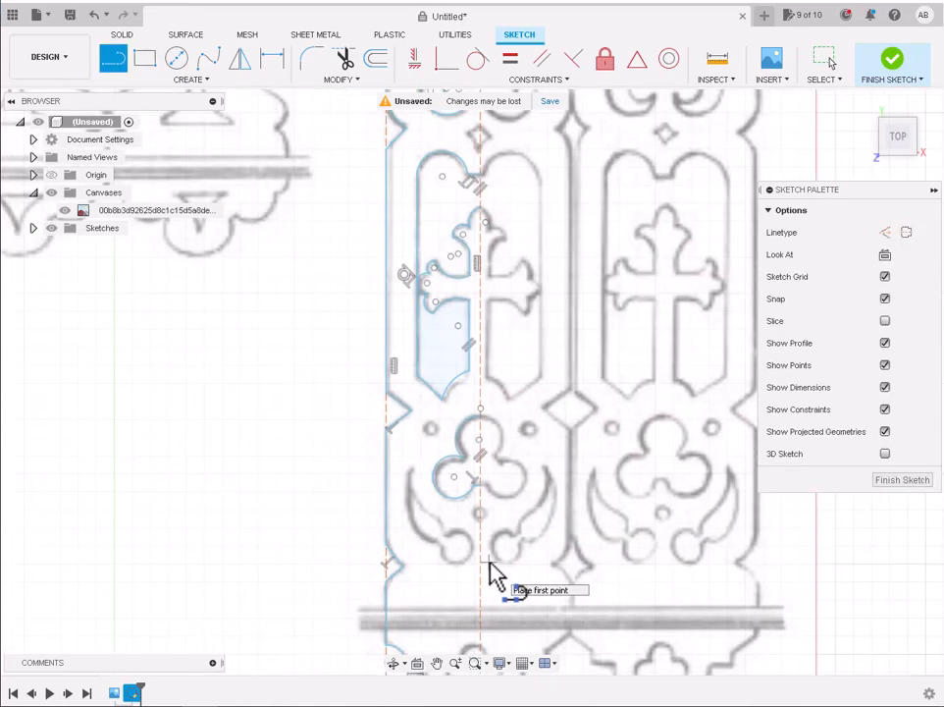
scroll(493, 405, down, 3)
scroll(469, 163, up, 5)
click(177, 57)
scroll(471, 214, up, 4)
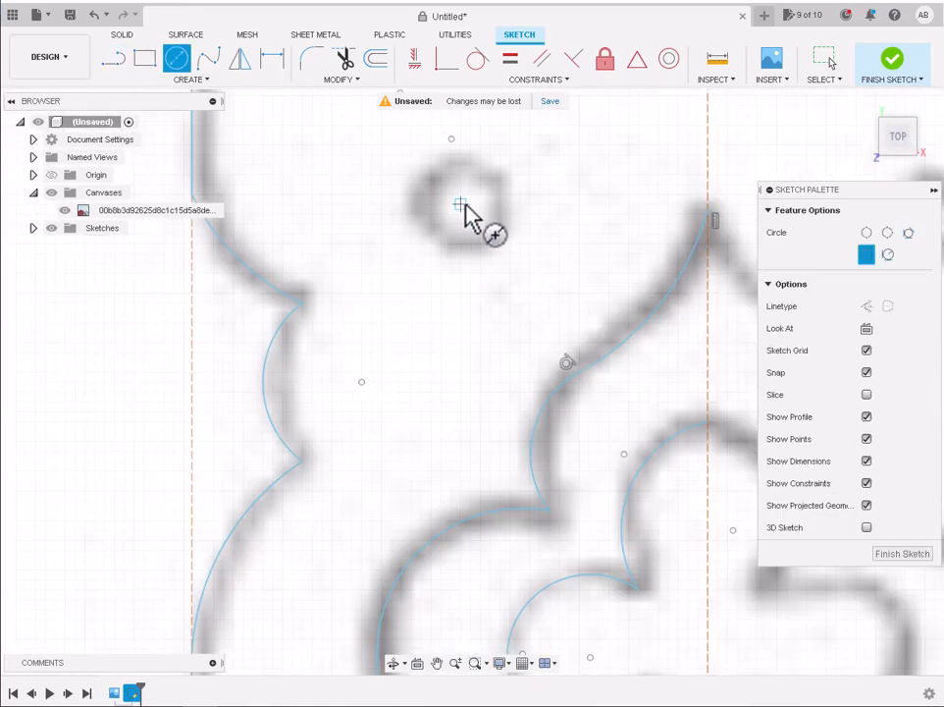
click(462, 206)
click(482, 241)
Draw a line 24.091 cm long at 90° from the upper circle's centre down to the small hole beside the lower trefoil
scroll(483, 241, down, 6)
scroll(484, 472, down, 2)
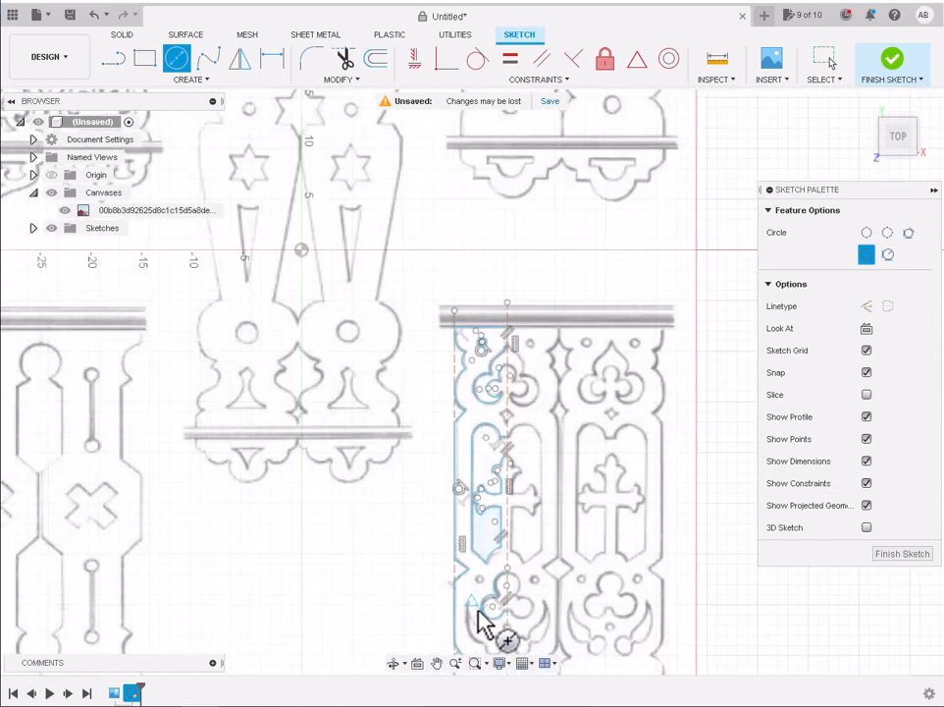
scroll(481, 589, up, 6)
scroll(471, 511, up, 2)
scroll(474, 513, down, 6)
key(l)
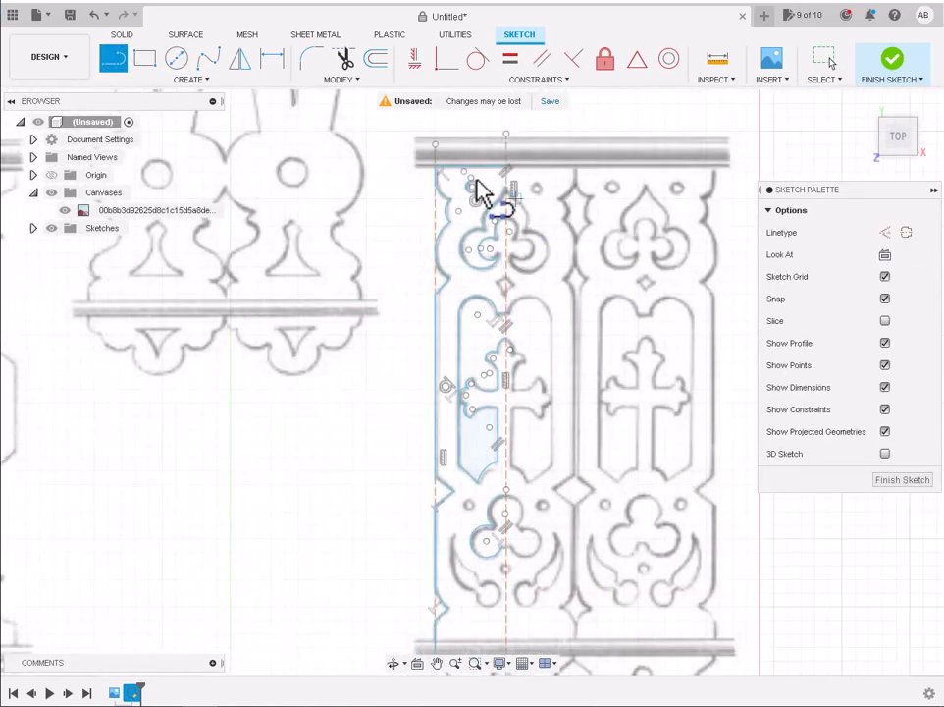
scroll(479, 192, up, 2)
scroll(472, 188, up, 3)
click(472, 187)
scroll(485, 580, down, 5)
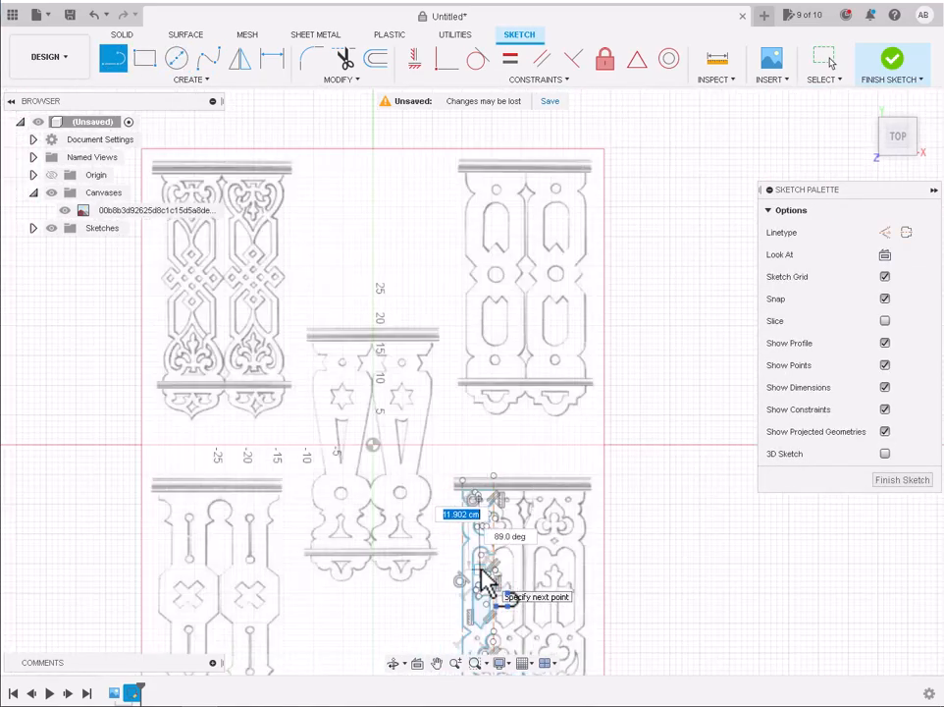
scroll(484, 628, up, 2)
scroll(488, 639, up, 3)
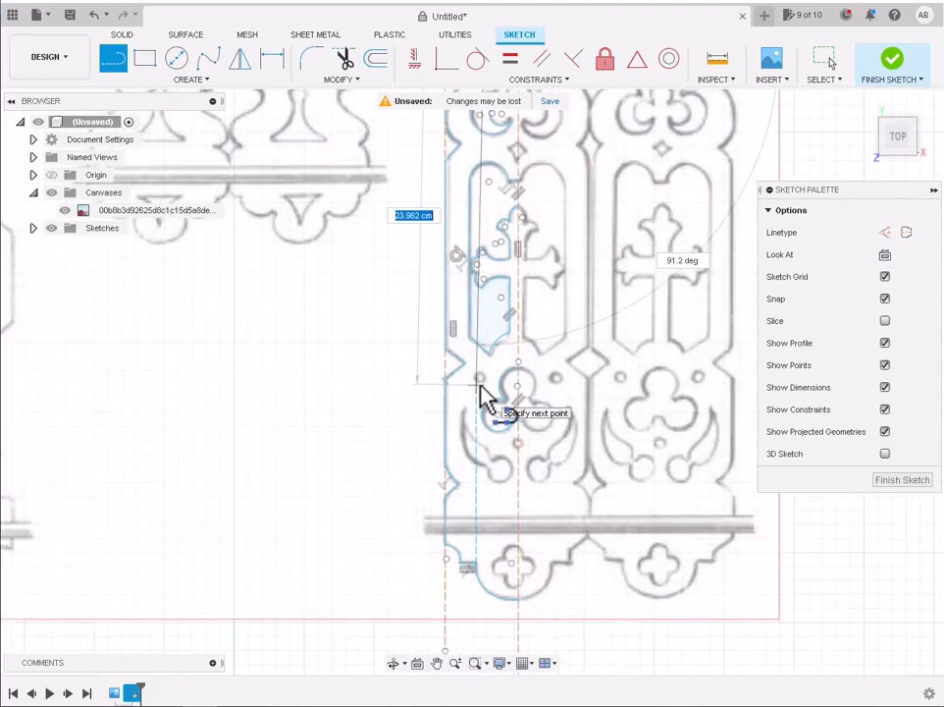
scroll(483, 393, up, 2)
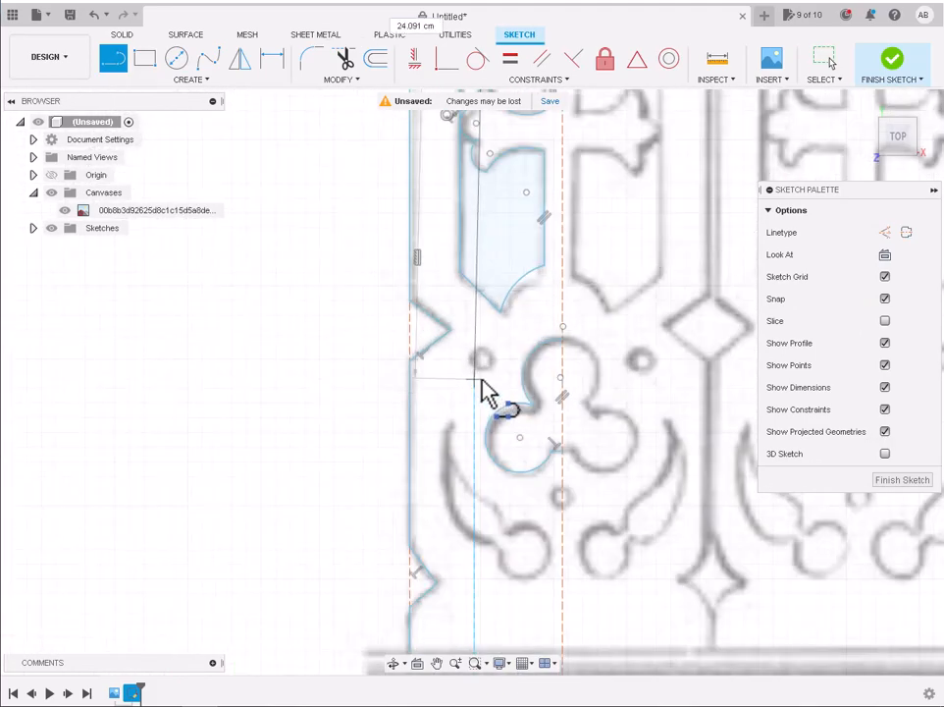
scroll(483, 390, down, 2)
text(90)
key(Return)
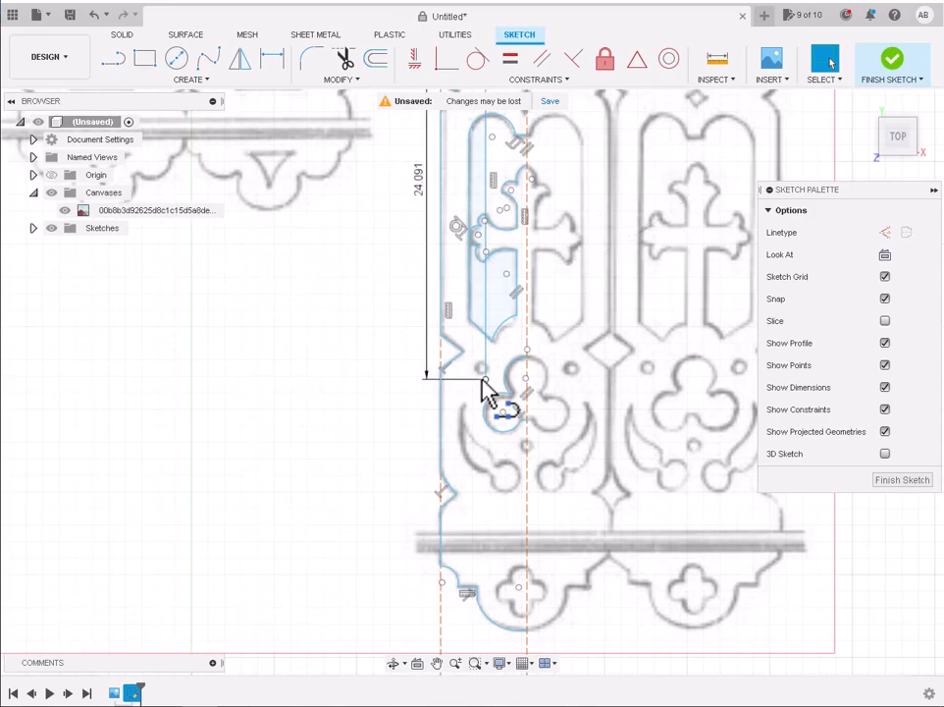
Draw a circle centred on the lower end of the vertical line, beside the trefoil
scroll(482, 379, down, 1)
scroll(490, 378, up, 3)
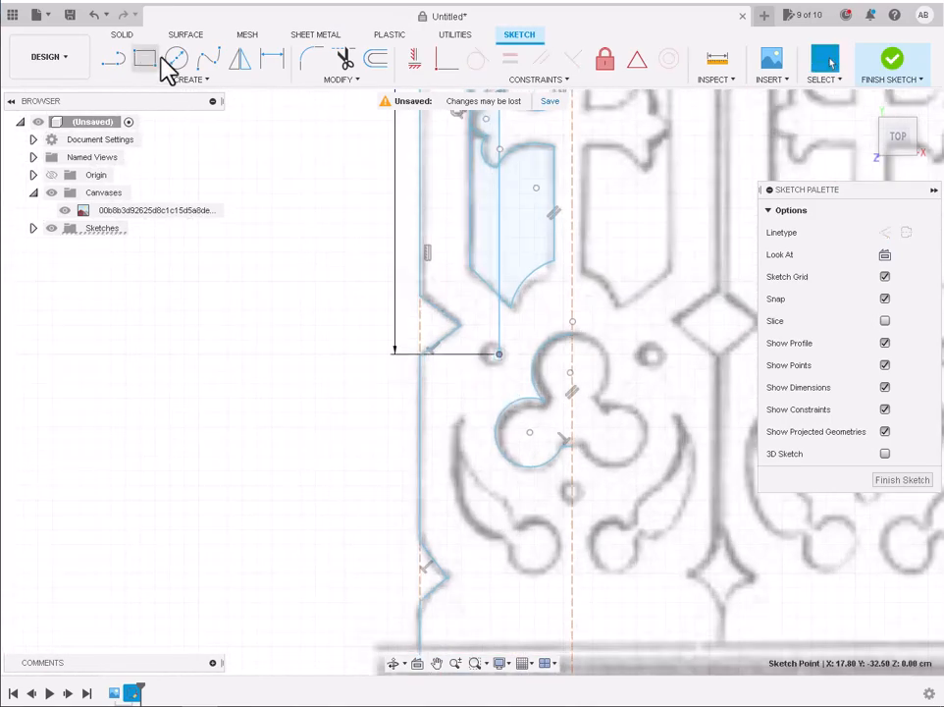
click(177, 58)
click(499, 353)
Copy the diameter value of the circle at the vertical line's upper end from a diameter dimension, and cancel that dimension
scroll(511, 371, down, 5)
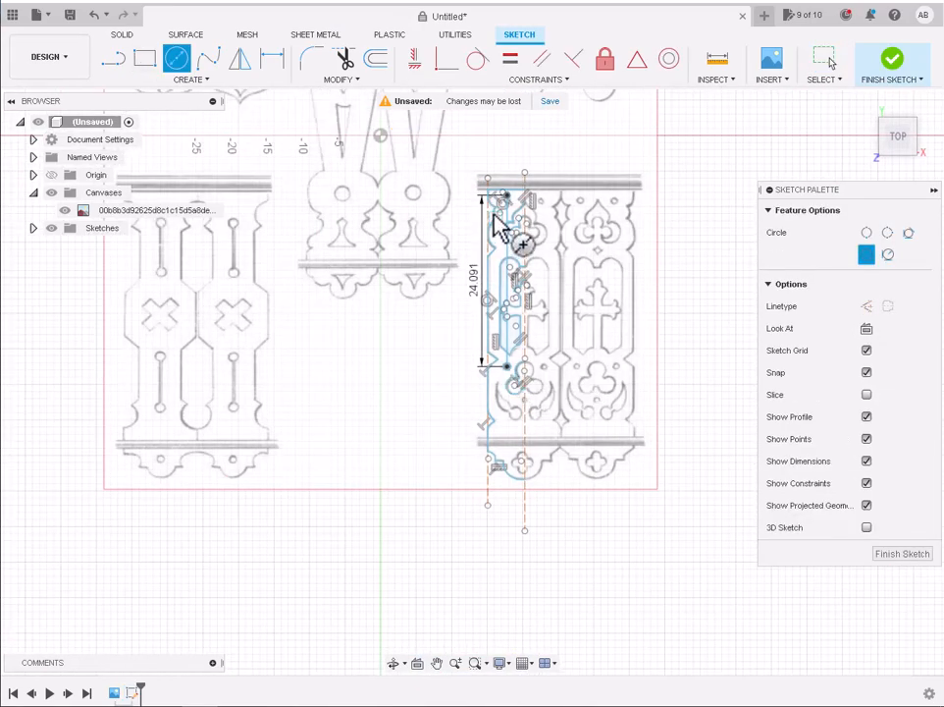
scroll(497, 208, up, 7)
click(494, 174)
click(506, 195)
key(d)
click(507, 194)
click(528, 199)
key(ctrl+c)
key(Escape)
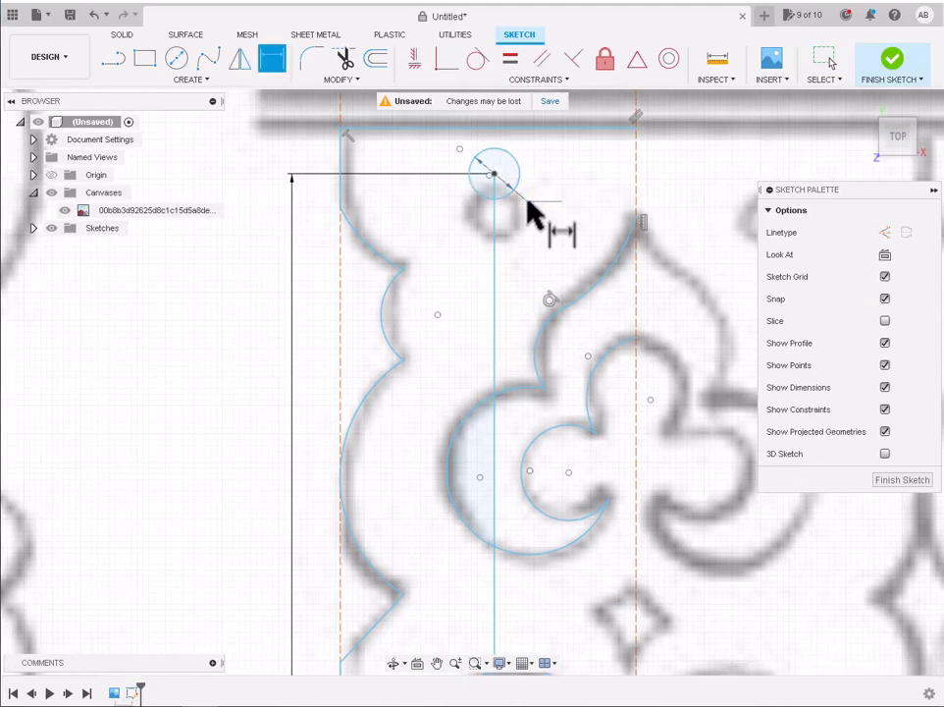
Dimension the lower circle's diameter with the copied value of 0.894427 cm
scroll(515, 315, down, 5)
scroll(500, 422, up, 7)
click(532, 435)
click(540, 451)
key(ctrl+v)
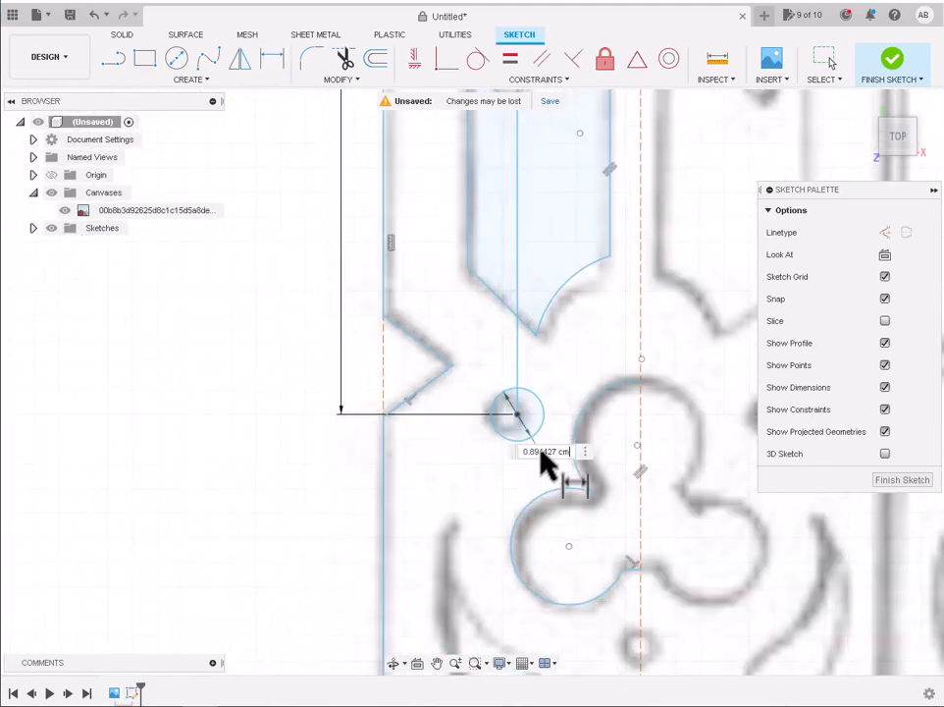
key(Return)
Draw a horizontal line about 2.15 cm long from the lower corner of the left notch to the lower circle's left edge
scroll(541, 449, down, 6)
scroll(557, 518, up, 6)
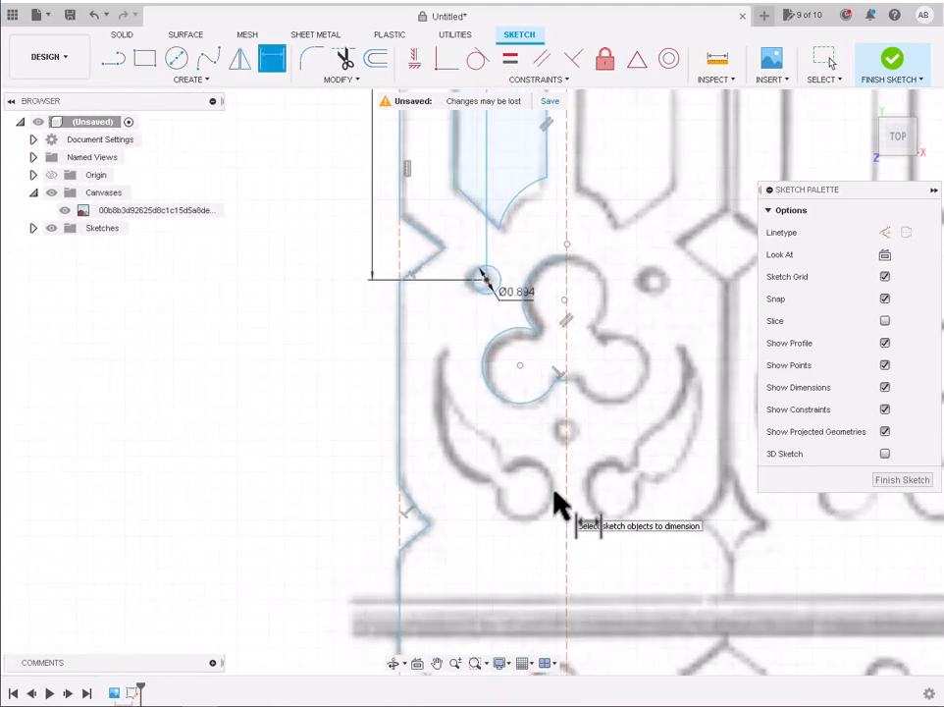
scroll(454, 327, up, 3)
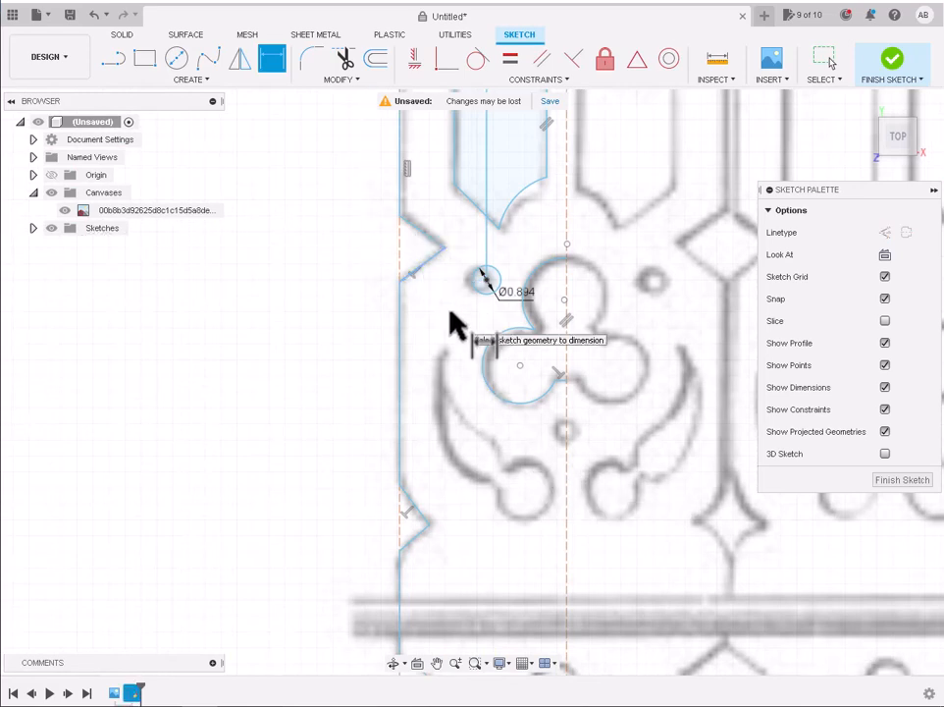
click(114, 57)
click(403, 283)
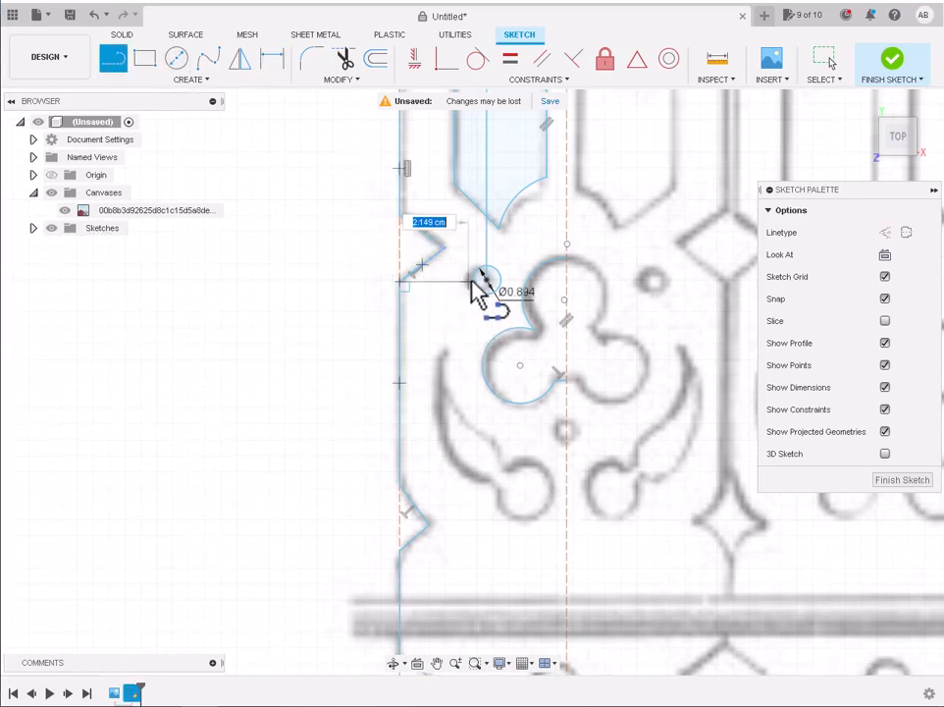
Draw a horizontal line about 0.81 cm long from the lower circle's right edge to the trefoil's upper arc
click(501, 281)
scroll(530, 292, up, 5)
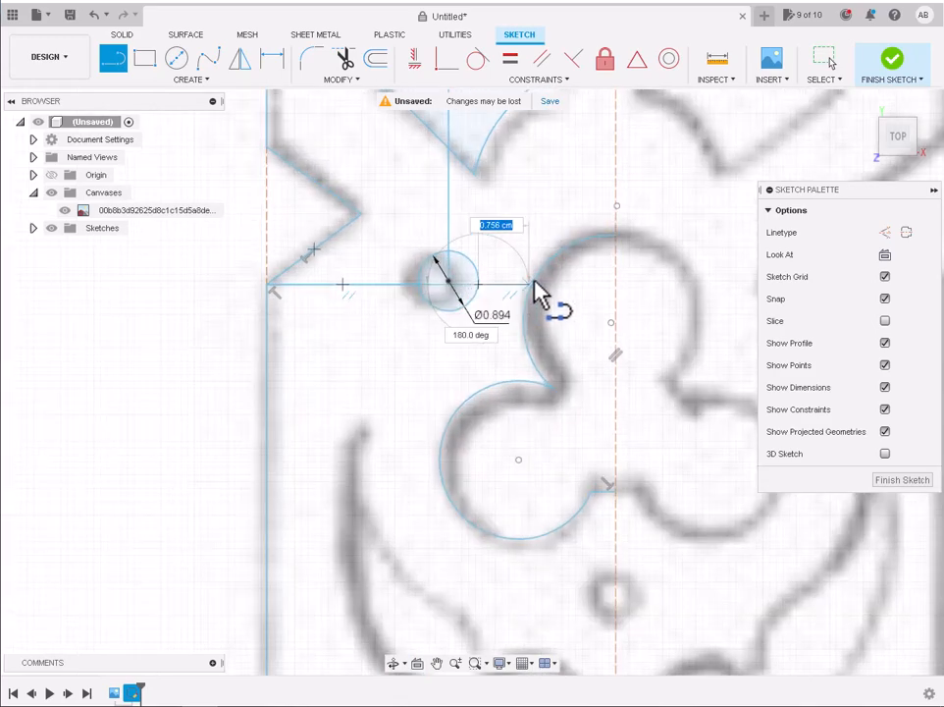
scroll(542, 298, up, 2)
scroll(538, 289, up, 4)
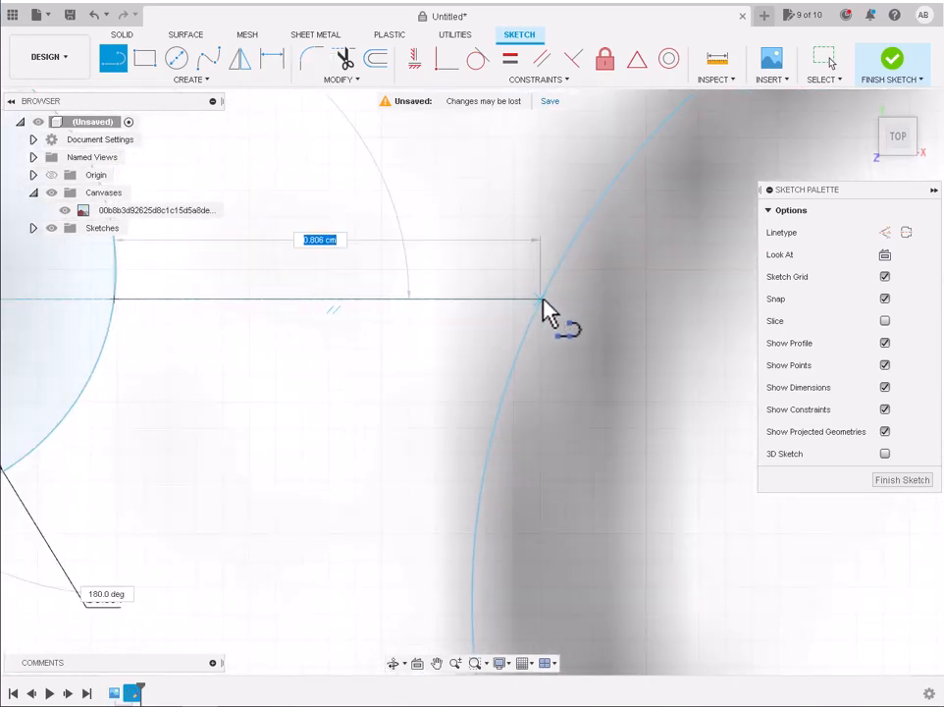
click(542, 298)
scroll(533, 293, down, 7)
key(Escape)
Try to apply a geometric constraint to the two horizontal lines beside the lower circle, and undo it
click(321, 295)
ctrl+click(476, 297)
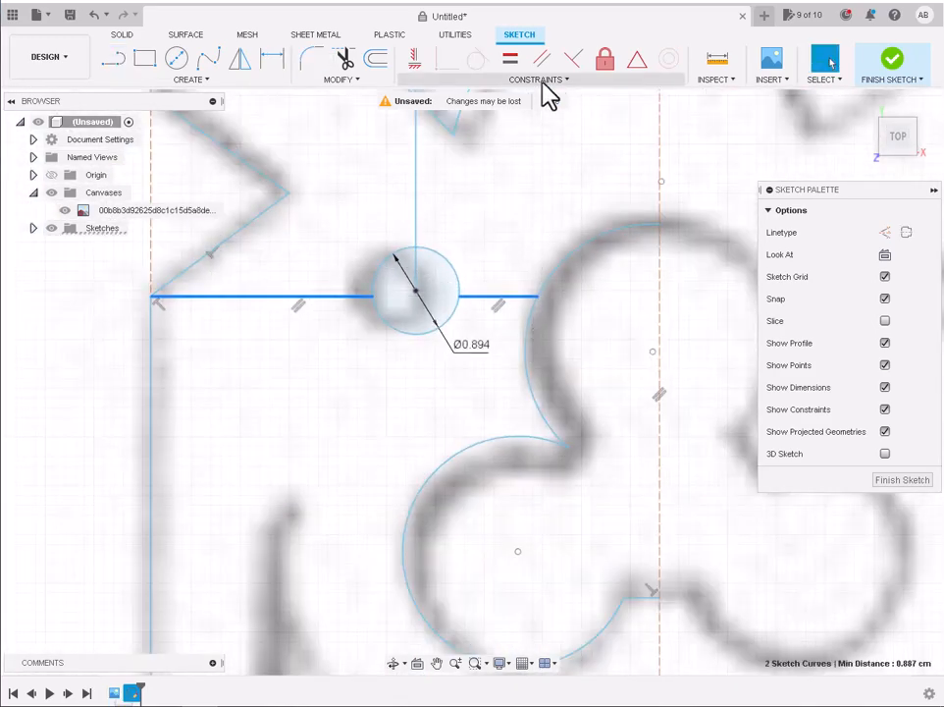
click(539, 78)
click(450, 140)
key(ctrl+z)
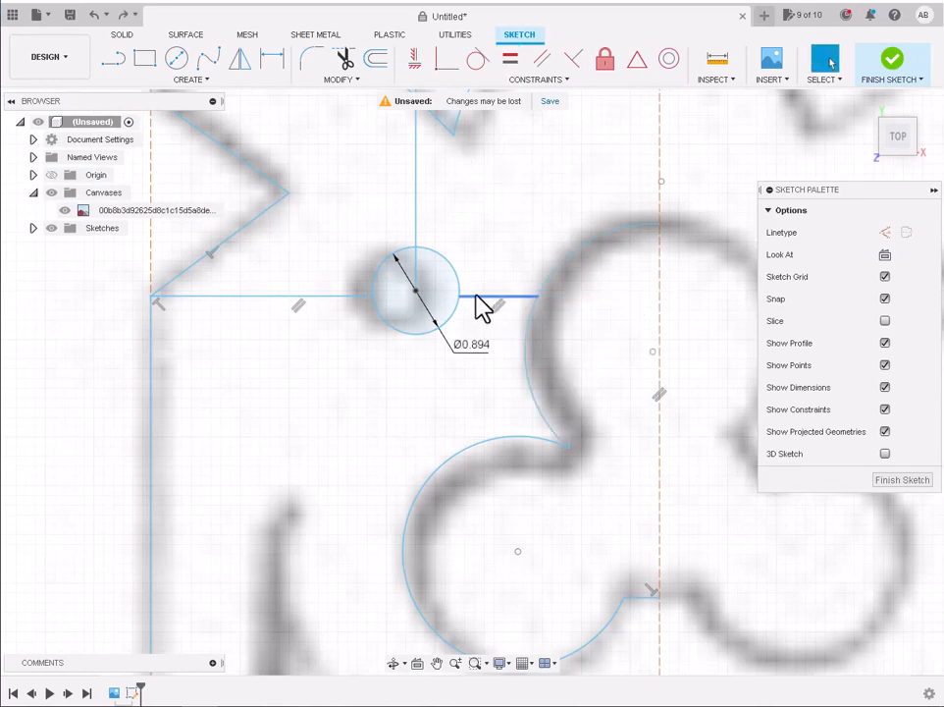
Delete the two horizontal lines on either side of the lower circle
click(476, 296)
ctrl+click(325, 296)
key(Delete)
scroll(342, 294, down, 7)
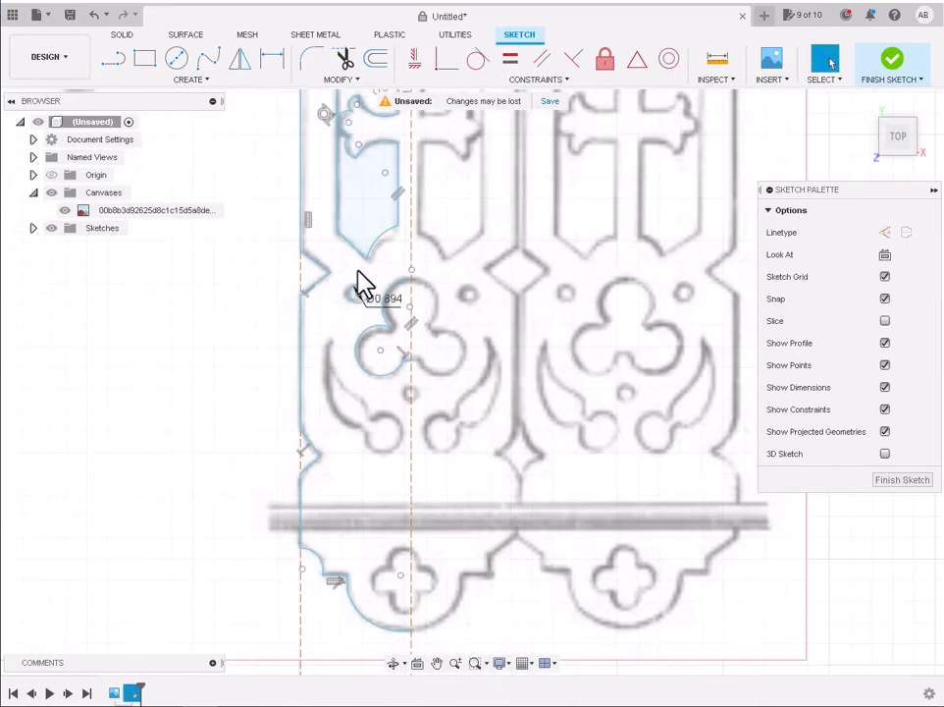
Trace the left crescent ornament below the trefoil, including its round lower end, with connected three-point arcs
scroll(393, 304, up, 5)
click(177, 79)
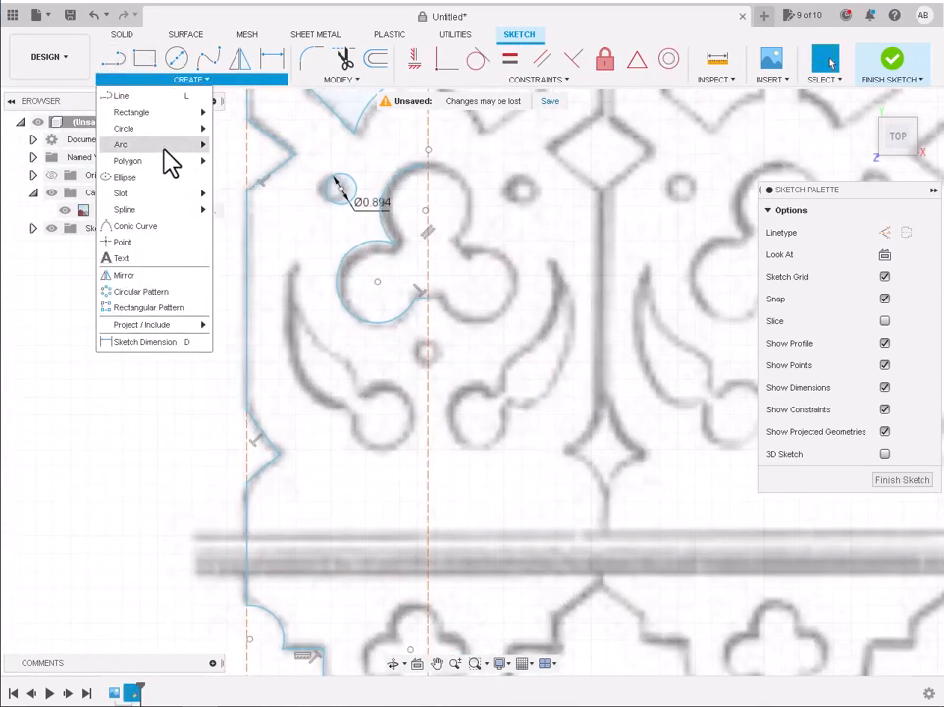
mouse_move(167, 147)
click(230, 145)
scroll(293, 279, up, 2)
click(296, 263)
click(362, 445)
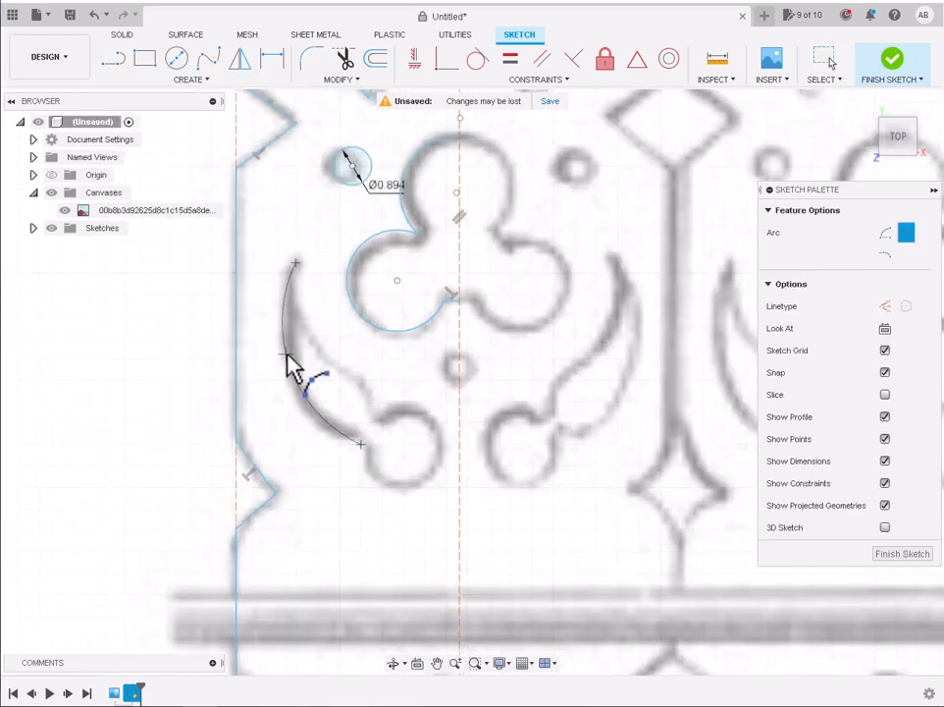
click(382, 423)
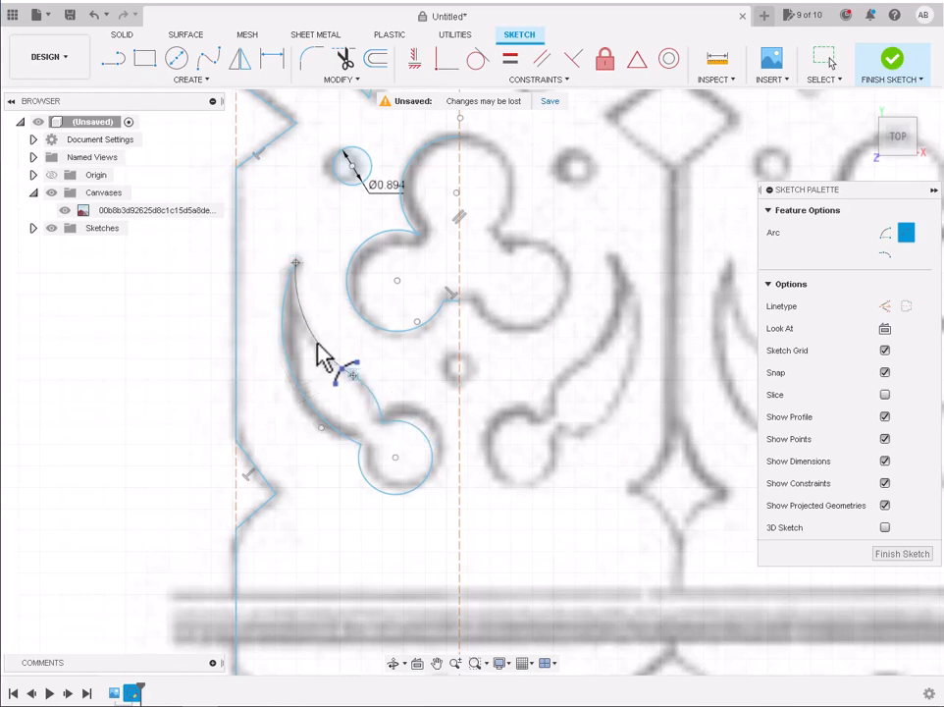
click(391, 383)
Draw a small circle centred on the centre line over the hole below the trefoil
key(c)
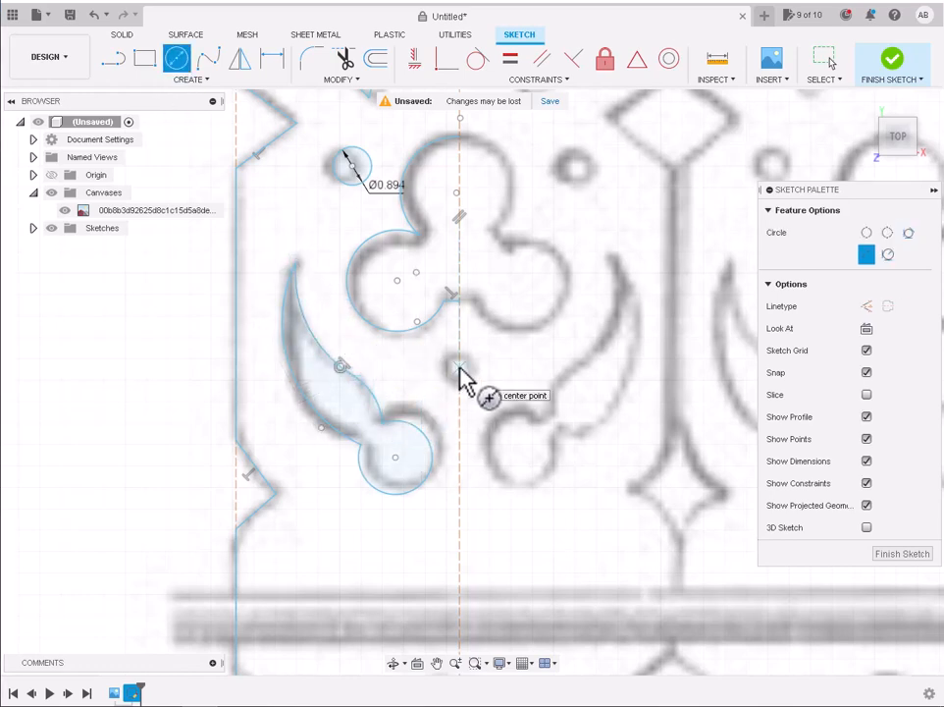
scroll(470, 389, down, 5)
scroll(469, 491, up, 3)
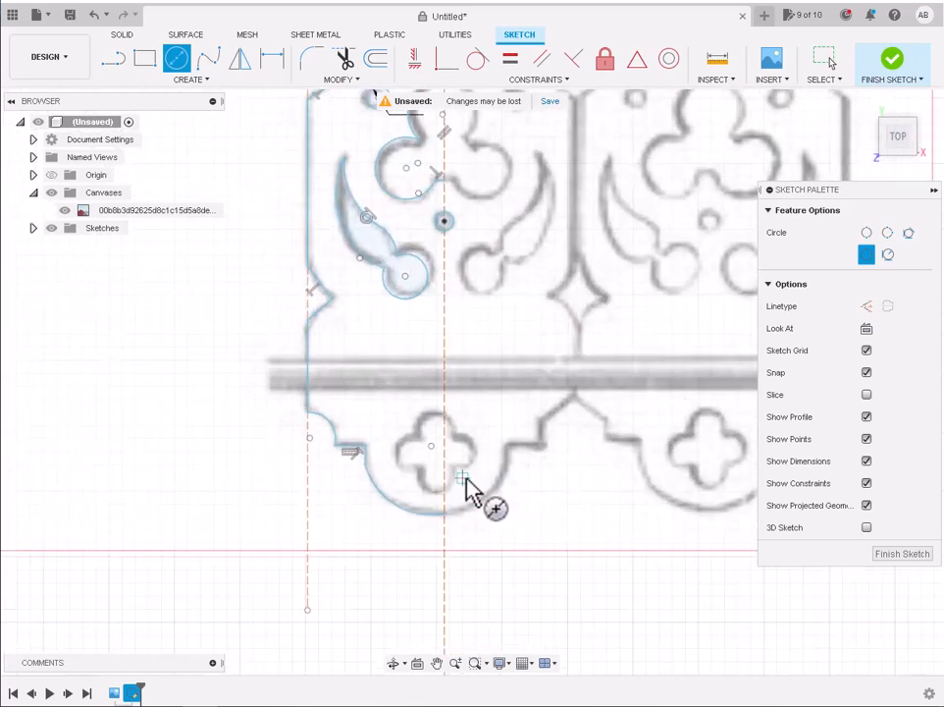
scroll(467, 478, up, 2)
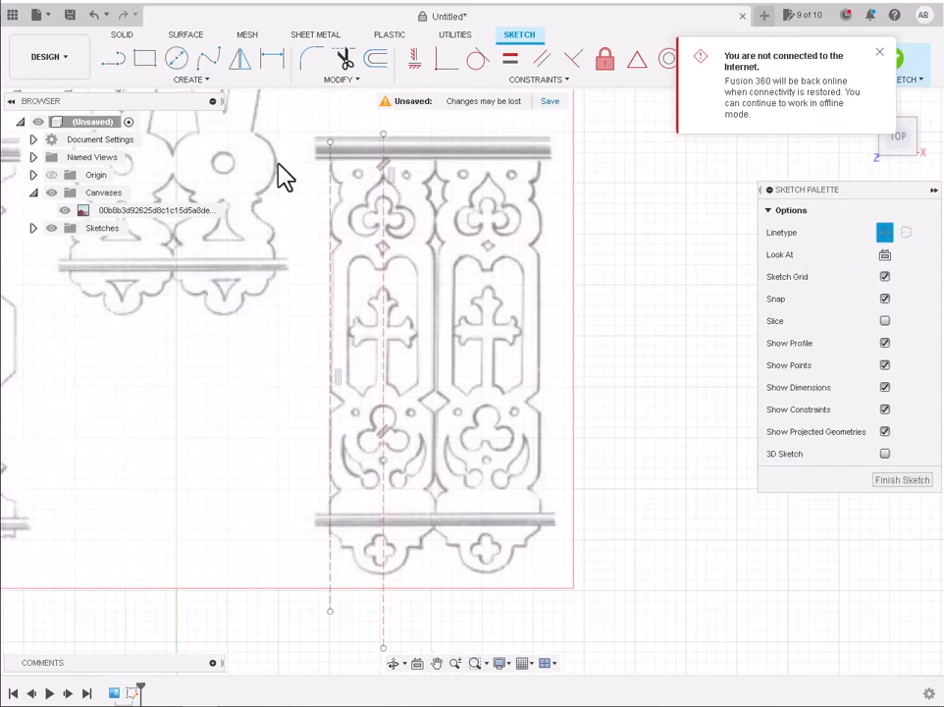
click(191, 79)
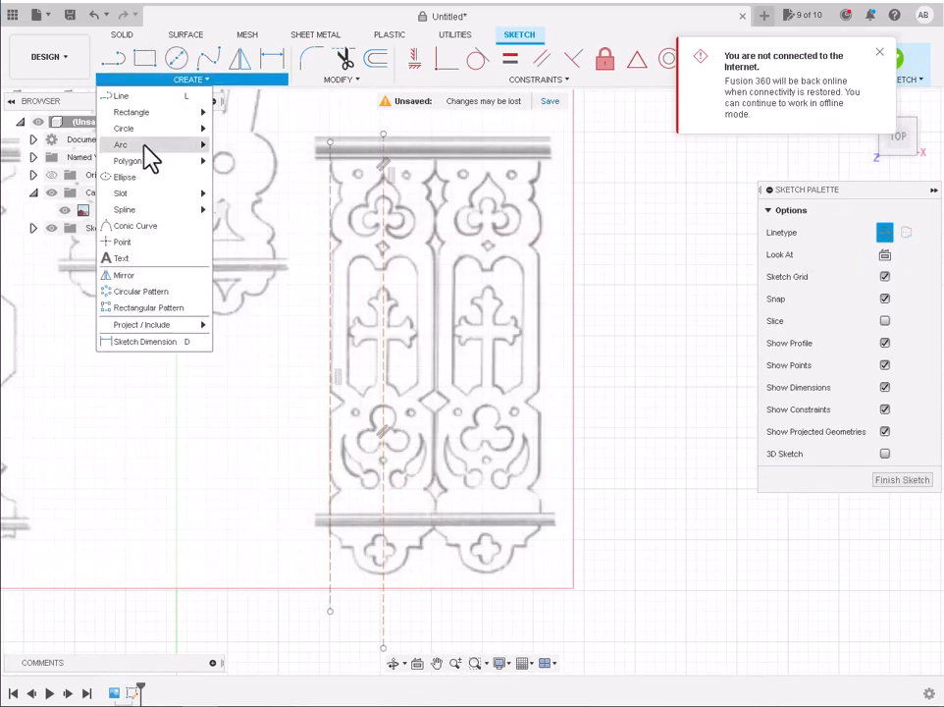
click(245, 145)
scroll(337, 158, up, 5)
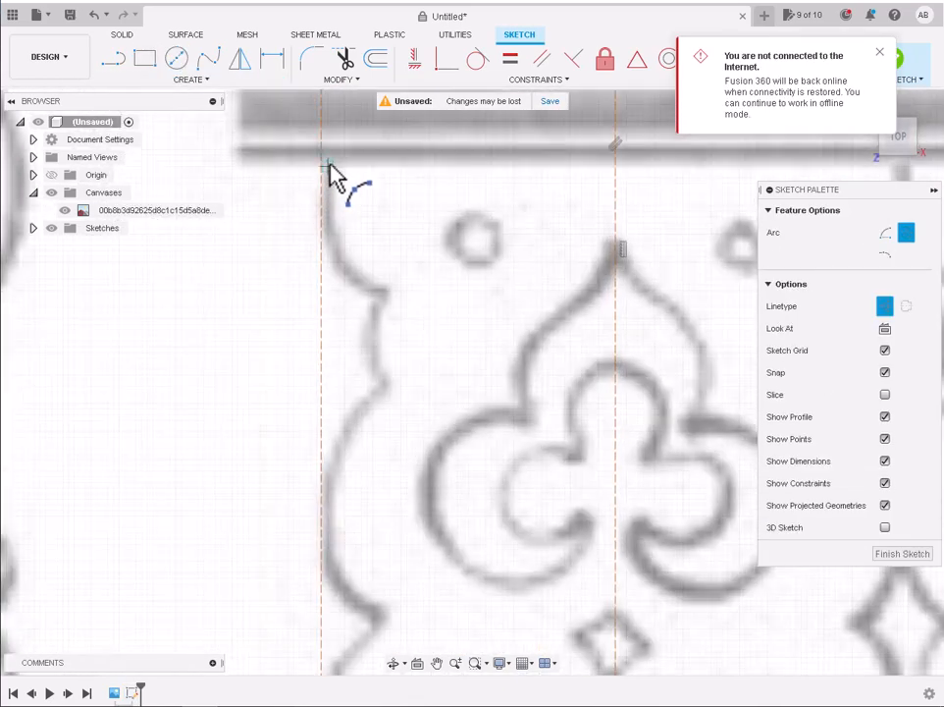
Draw a solid horizontal line along the upper rail's lower edge from the centre line to the left construction line
click(615, 150)
key(Escape)
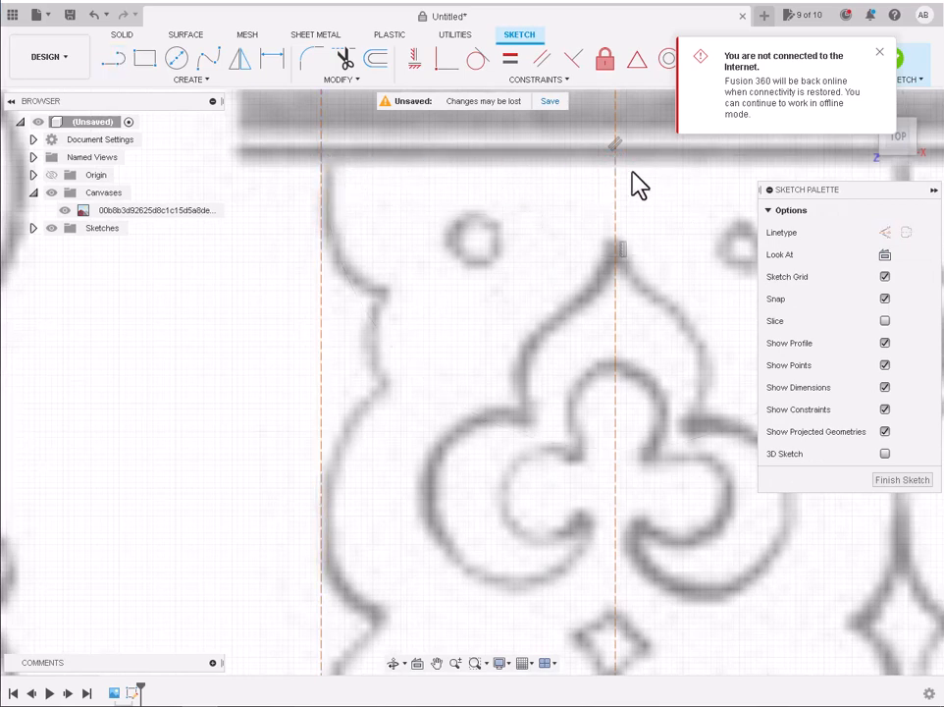
click(322, 152)
click(187, 81)
mouse_move(157, 145)
click(246, 144)
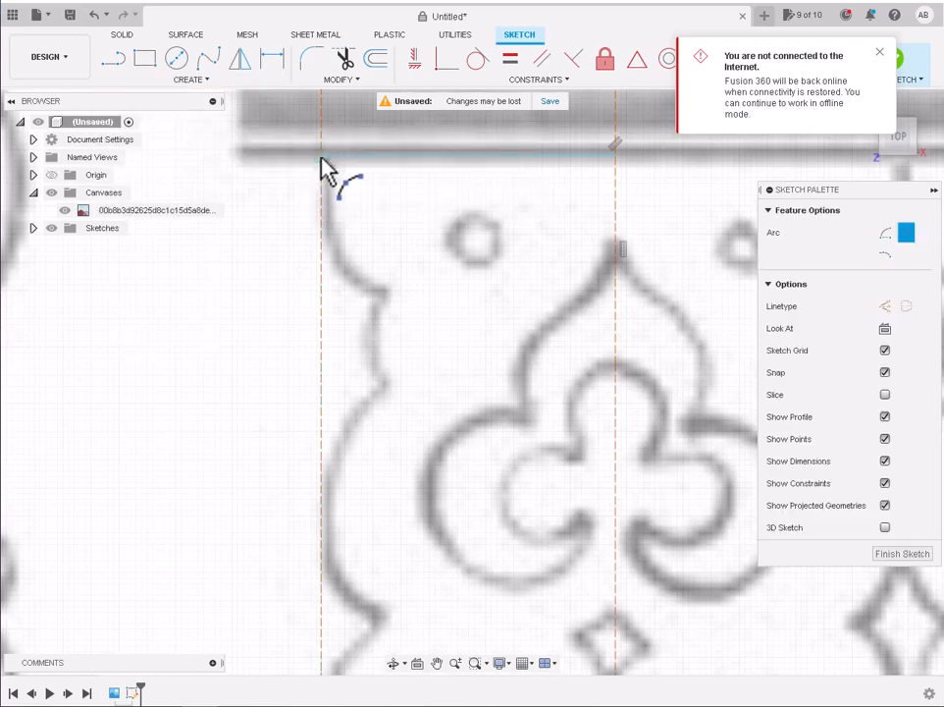
click(322, 155)
click(384, 291)
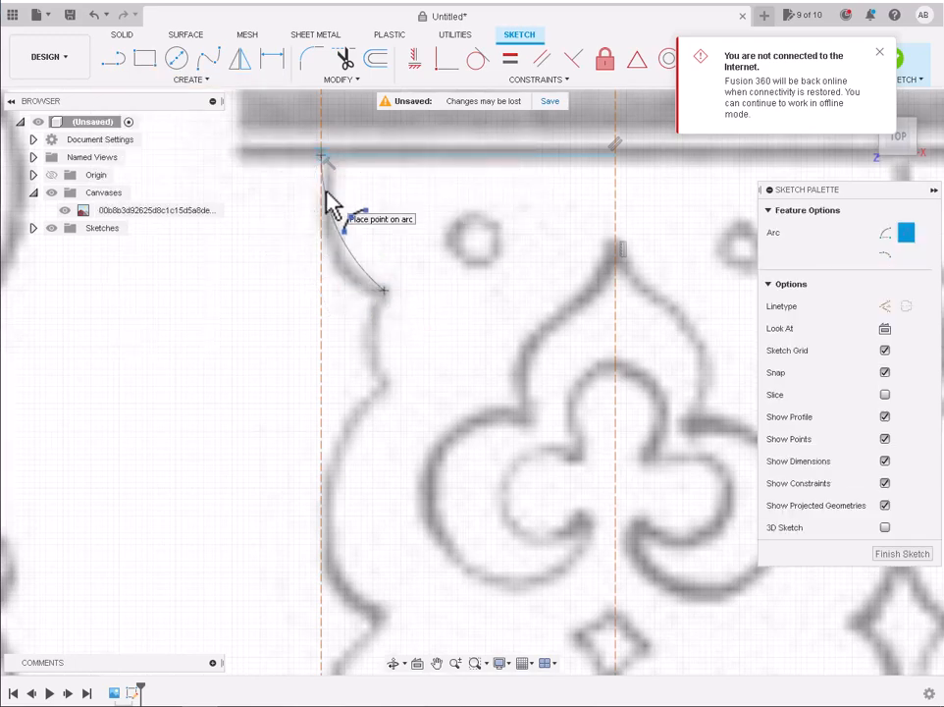
Draw a short vertical line down from the upper rail line's left end, followed by a three-point arc to the outline's first cusp
key(l)
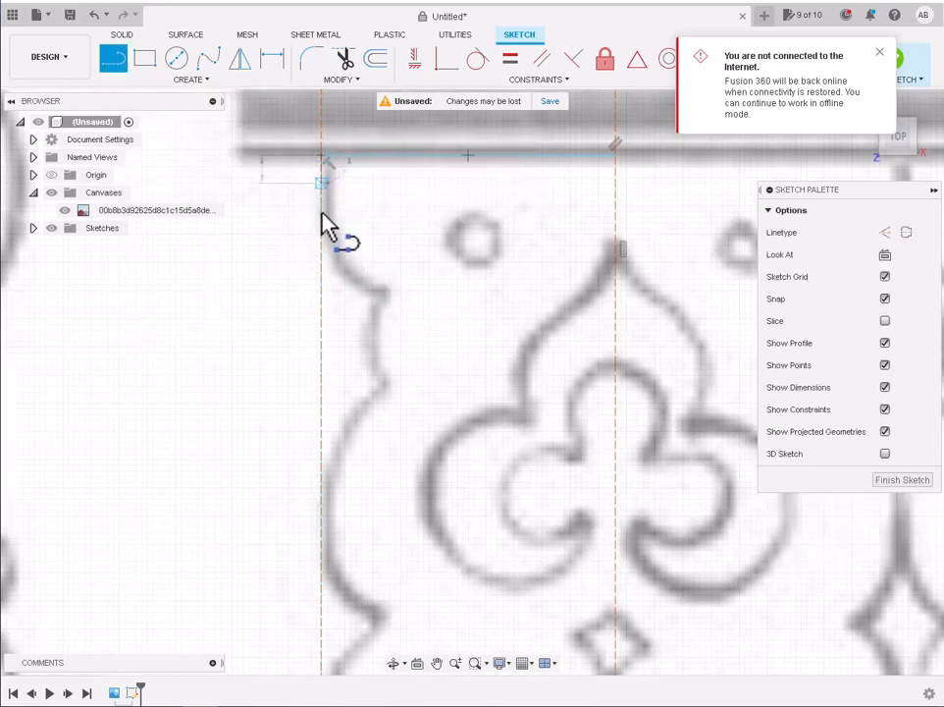
click(321, 231)
click(157, 80)
mouse_move(157, 146)
click(243, 148)
click(321, 233)
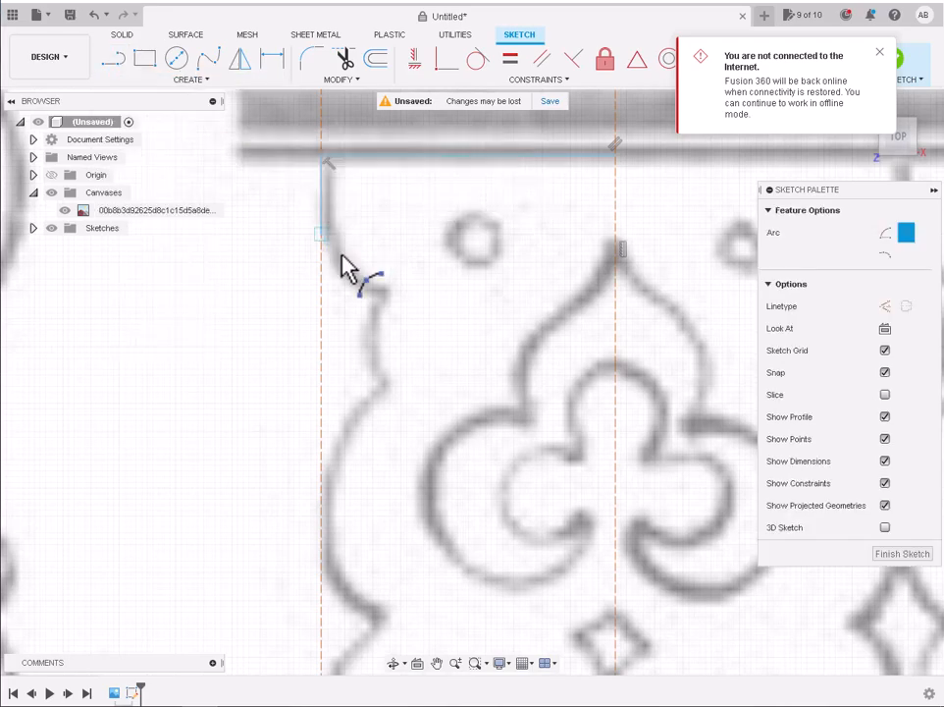
click(384, 295)
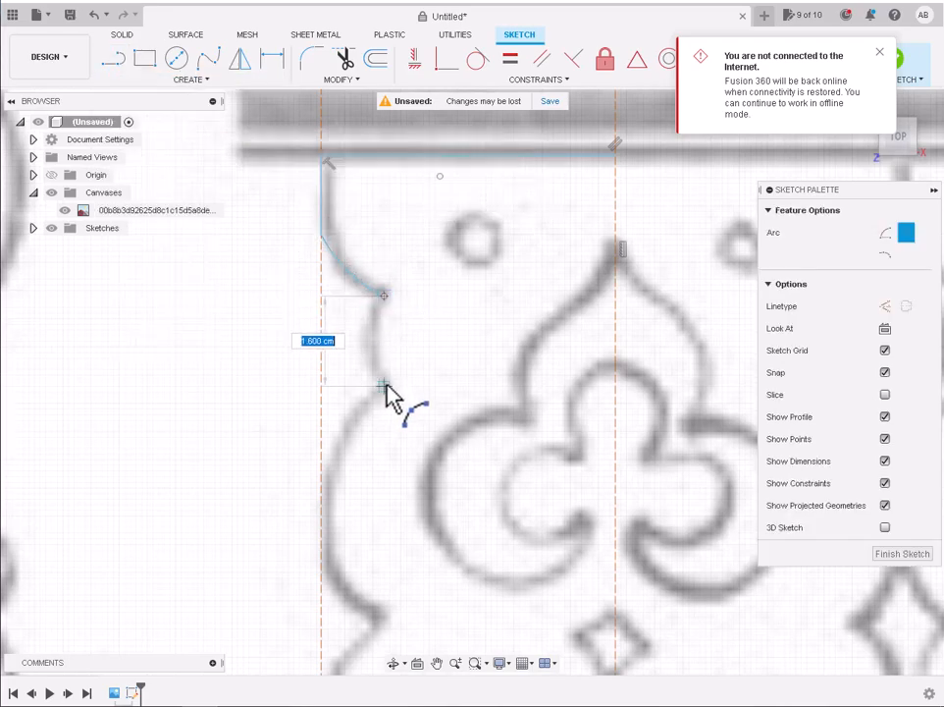
Trace the small scallop, about 1.6 cm tall, and the larger scallop below it with two three-point arcs along the left outline
click(368, 352)
scroll(375, 354, down, 3)
scroll(387, 331, up, 2)
click(381, 315)
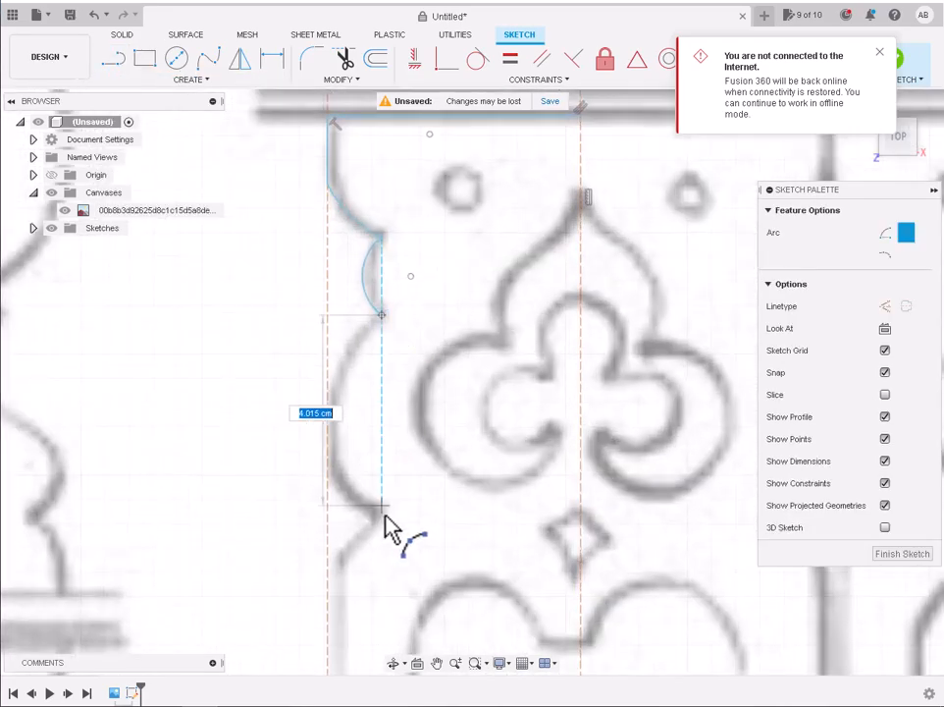
click(381, 516)
click(336, 438)
Draw a diagonal line from the larger scallop's lower cusp back to the left construction line
scroll(339, 447, down, 3)
key(l)
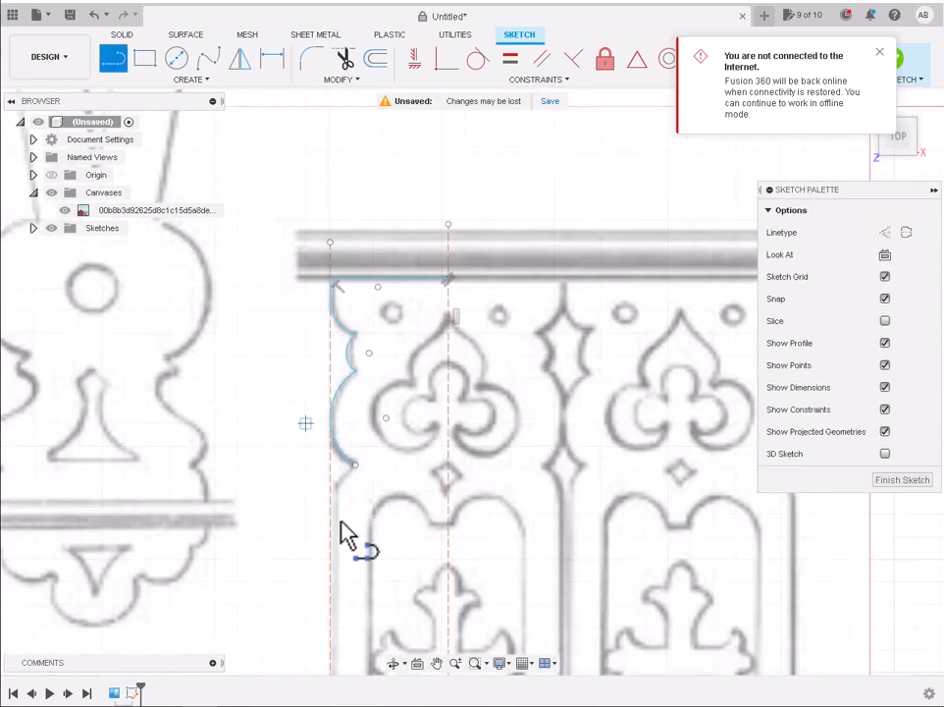
scroll(346, 532, up, 3)
click(377, 372)
click(314, 441)
scroll(314, 440, down, 4)
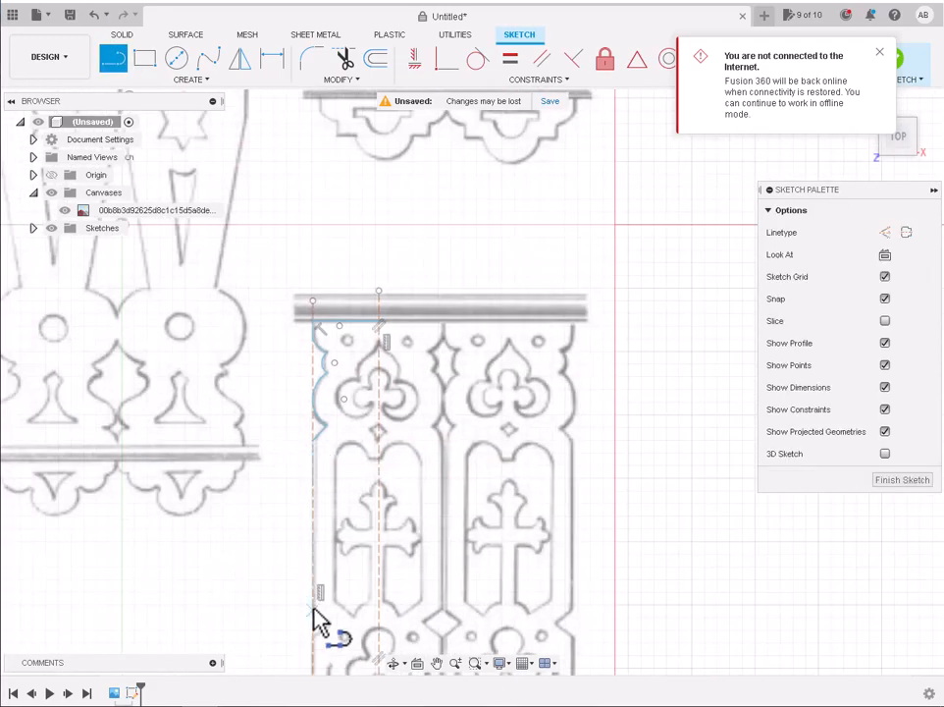
scroll(314, 620, up, 3)
scroll(381, 660, down, 6)
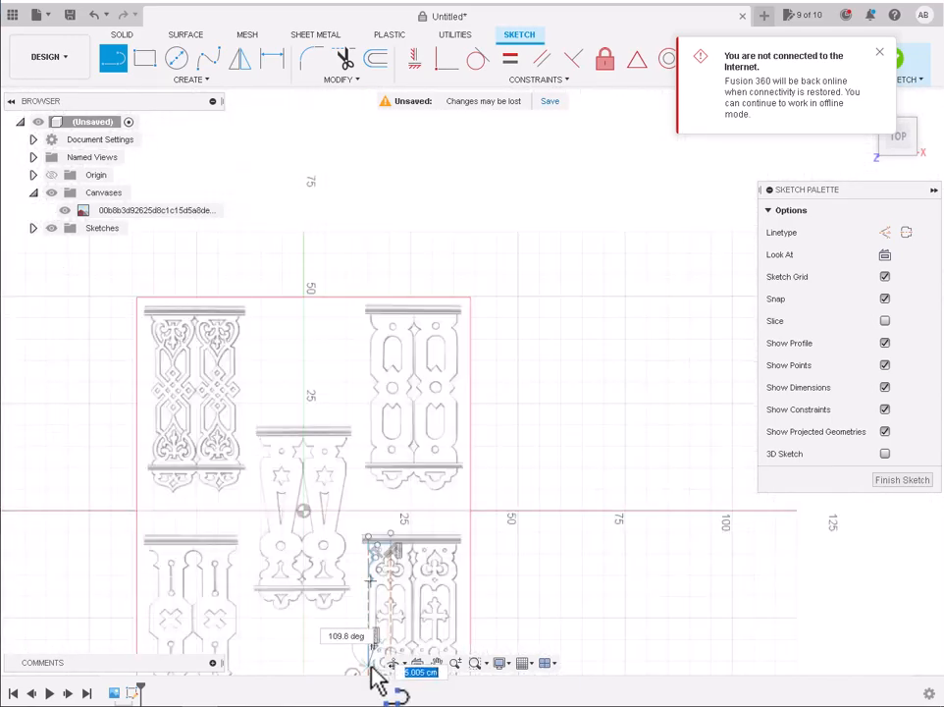
scroll(379, 678, up, 6)
key(Escape)
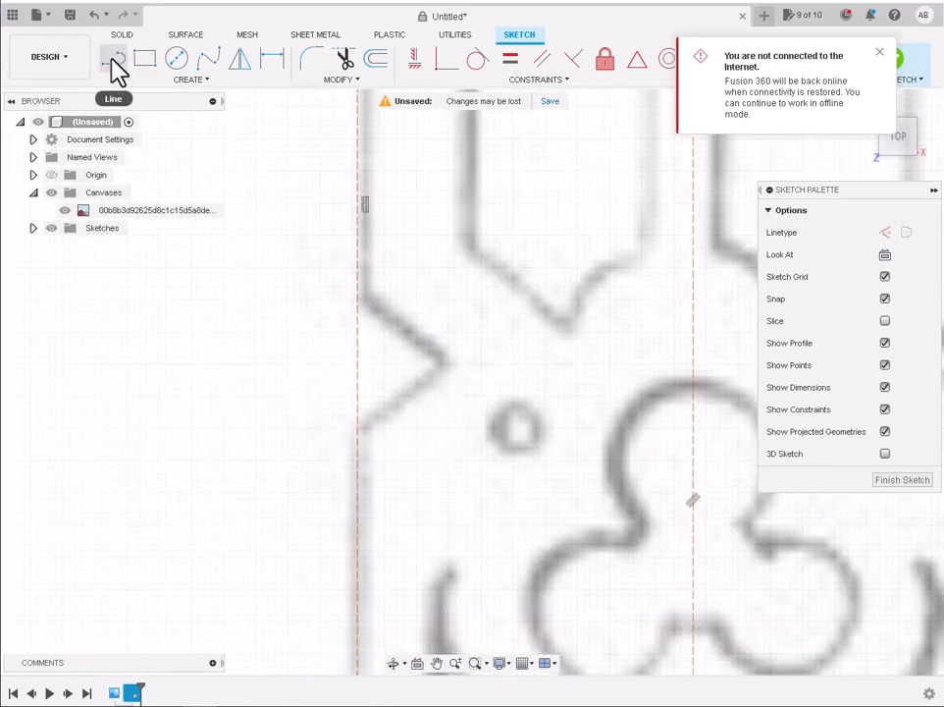
Draw a vertical line along the left construction line to the upper V-notch, and trace the notch with two diagonal lines
click(115, 61)
scroll(359, 299, down, 6)
scroll(361, 226, up, 3)
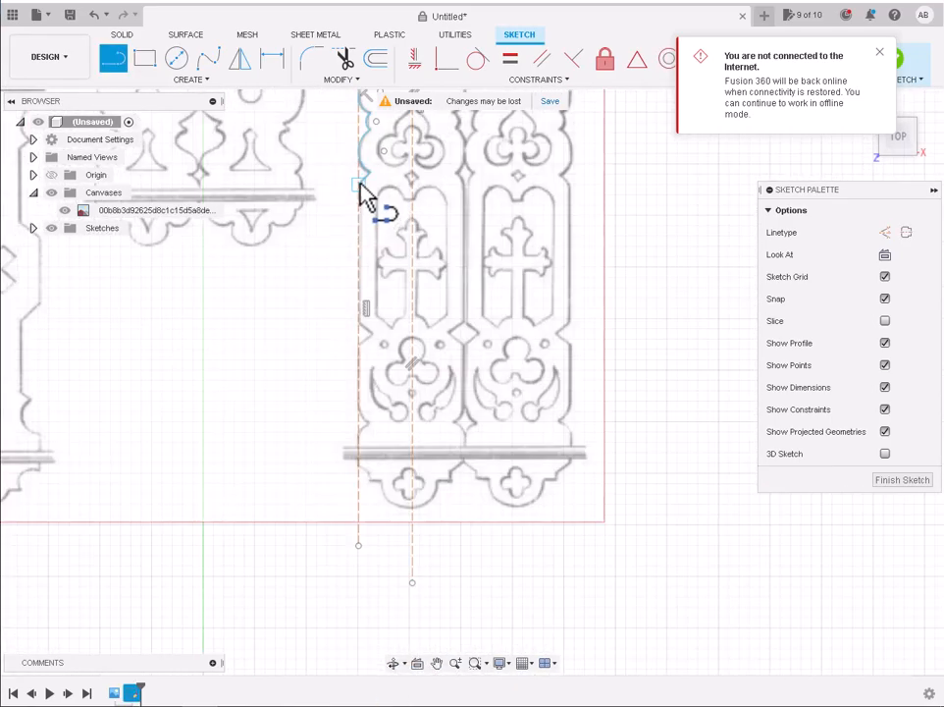
click(359, 184)
scroll(360, 324, up, 5)
click(359, 328)
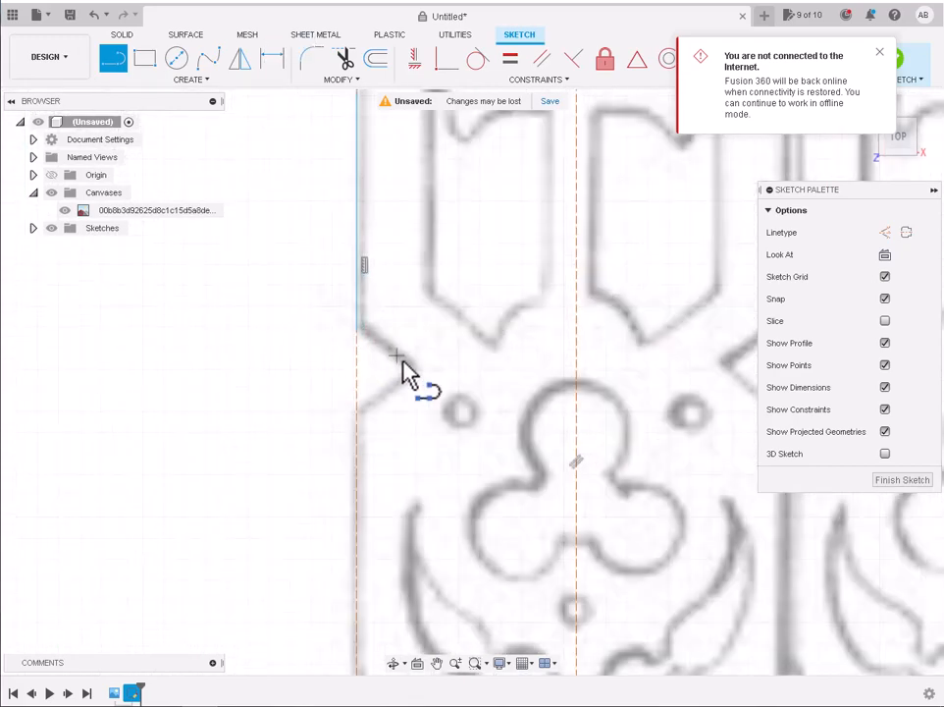
click(415, 369)
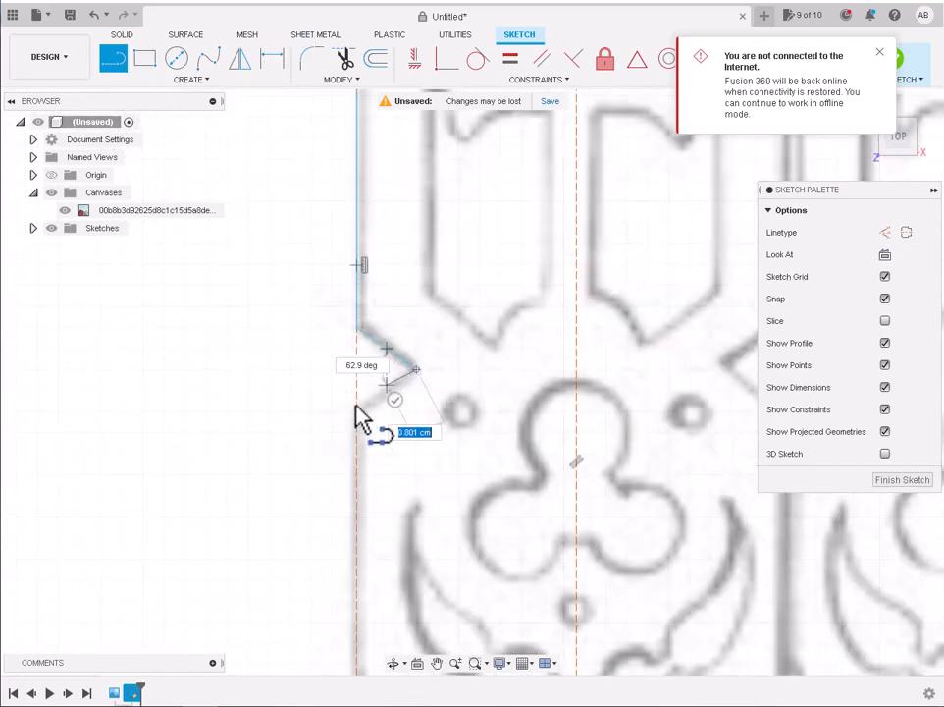
click(357, 412)
Trace the lower V-notch above the bottom rail with two diagonal lines
scroll(356, 414, down, 5)
scroll(356, 462, up, 4)
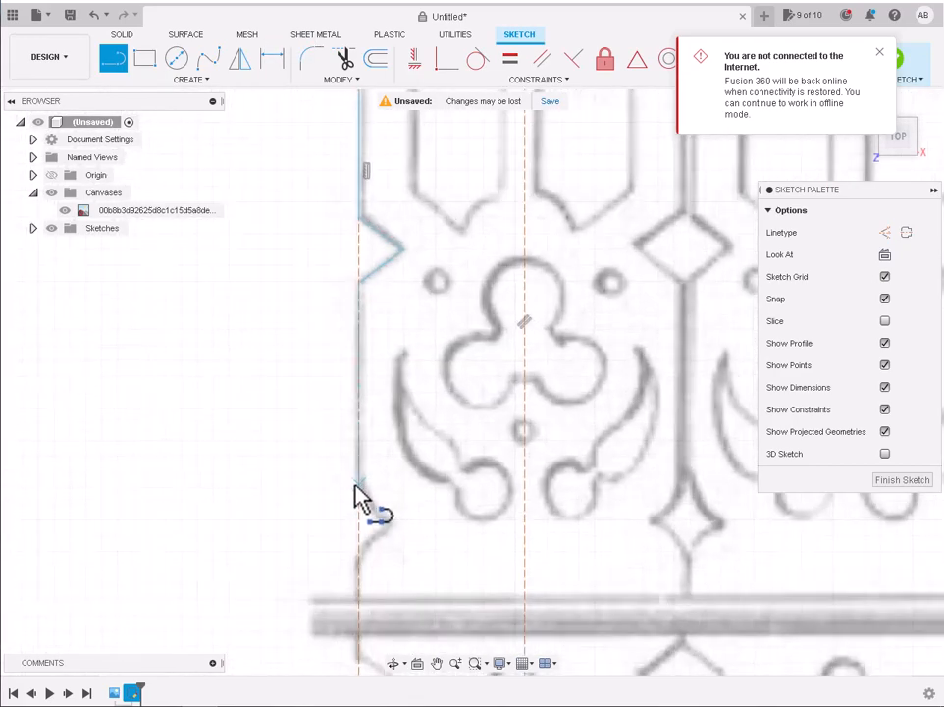
click(392, 536)
scroll(361, 565, up, 4)
click(362, 558)
scroll(363, 520, down, 5)
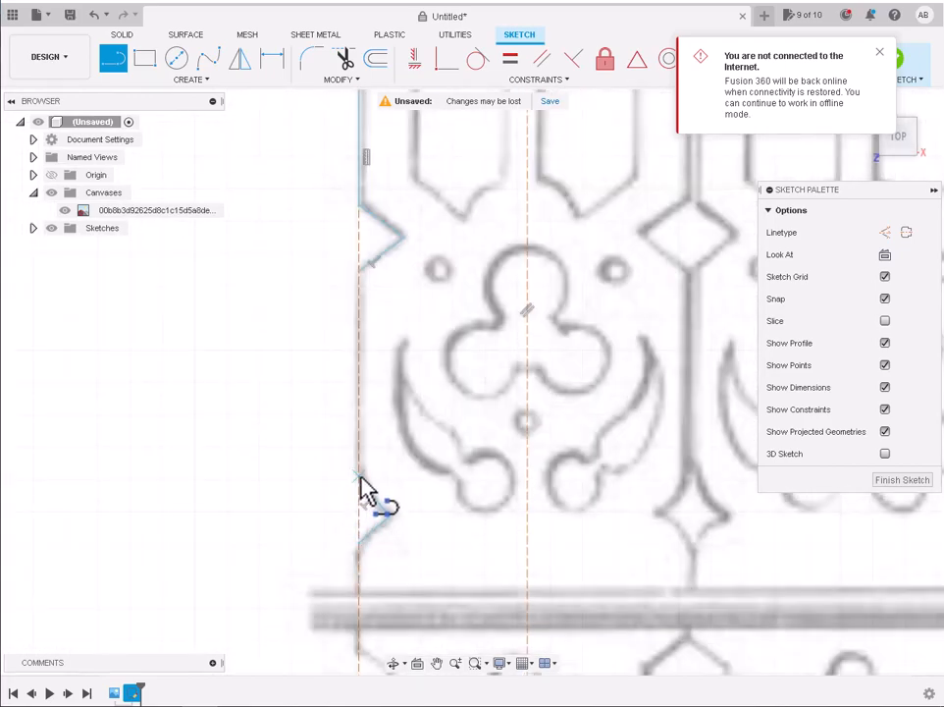
Join the two left notches with a vertical line, and extend another from the lower notch to just below the bottom rail
click(364, 276)
scroll(386, 396, down, 3)
scroll(376, 435, up, 5)
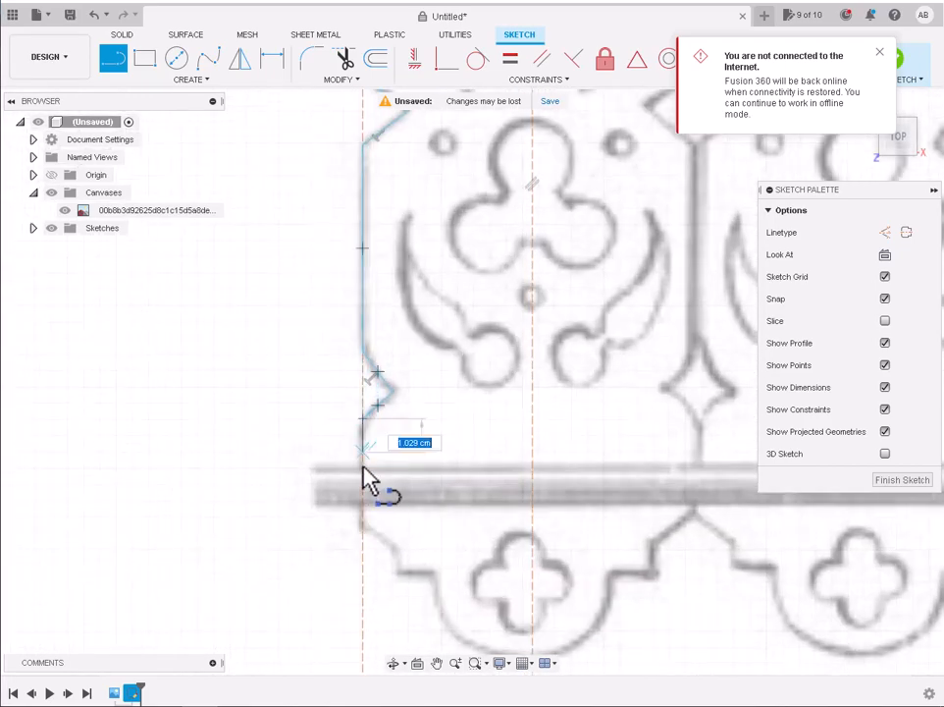
click(364, 531)
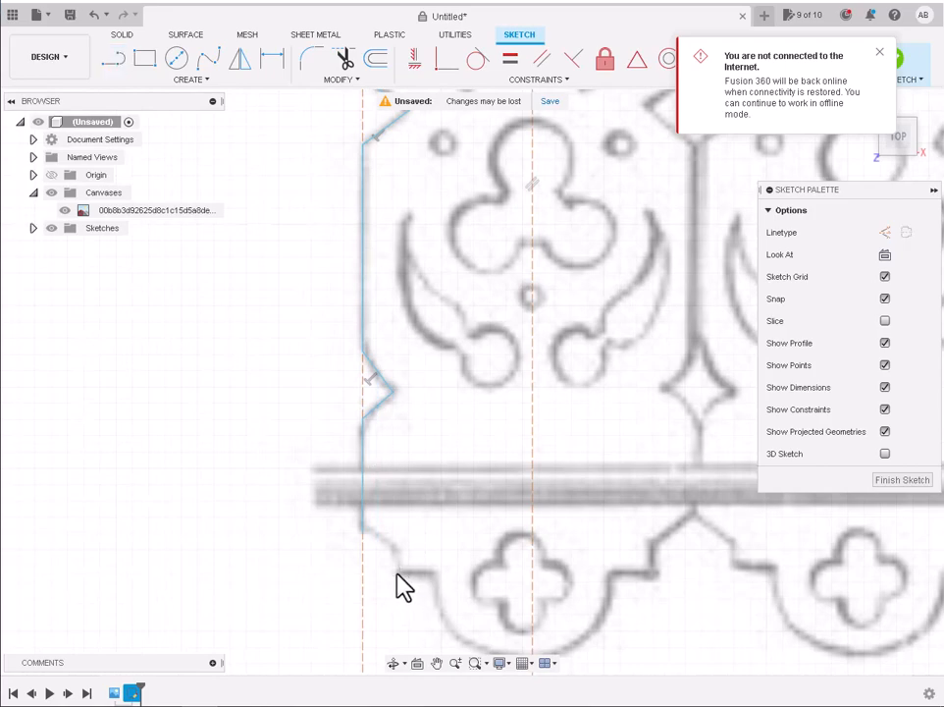
Draw the short horizontal line and short vertical line of the outline's step beside the quatrefoil below the bottom rail
key(l)
scroll(433, 606, up, 2)
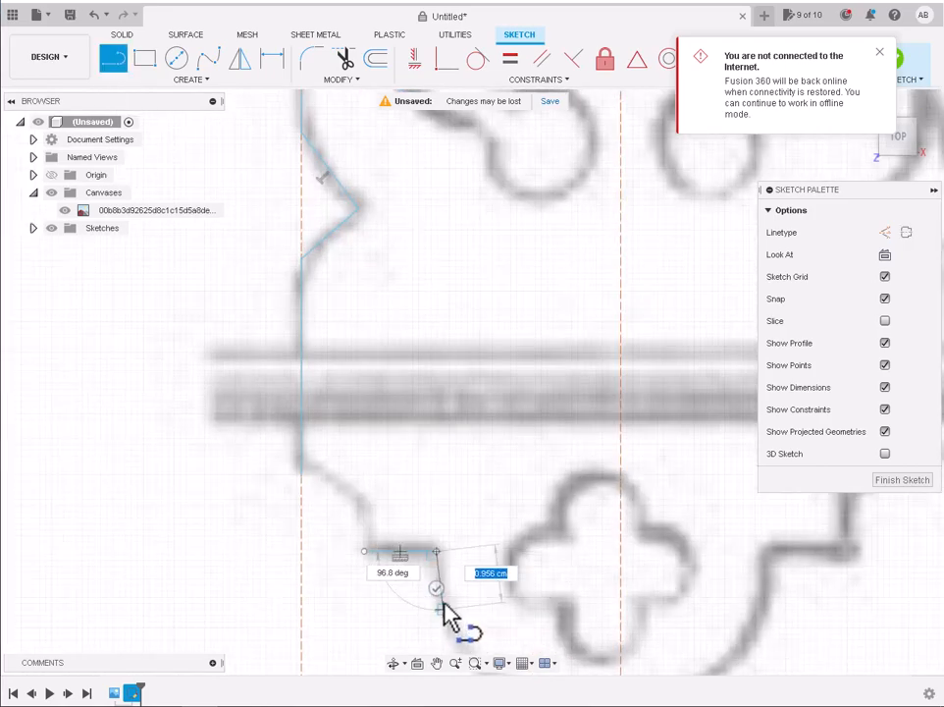
scroll(447, 615, down, 4)
scroll(447, 624, up, 5)
scroll(451, 590, down, 1)
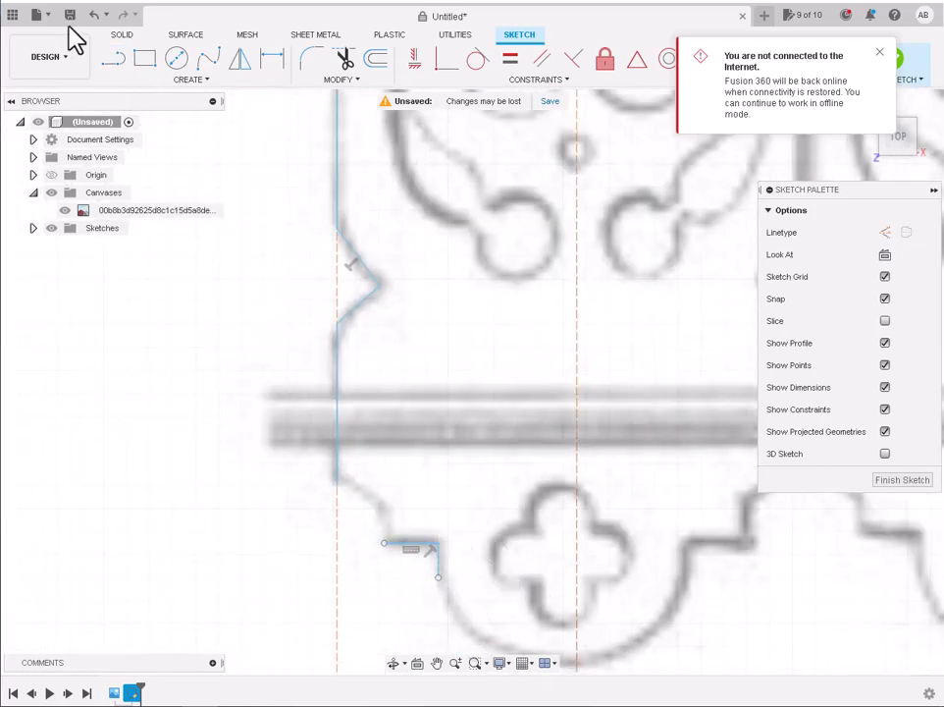
Trace the rounded shoulder below the bottom rail with a three-point arc from the left vertical line to the horizontal step line
scroll(601, 643, down, 6)
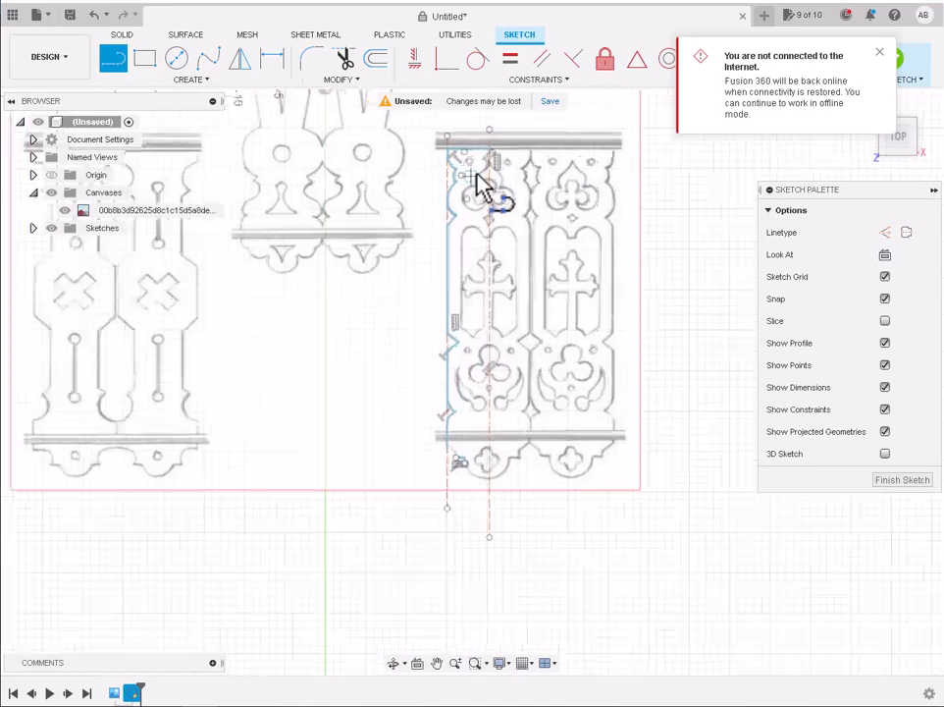
scroll(476, 175, up, 5)
click(191, 80)
mouse_move(157, 146)
click(245, 147)
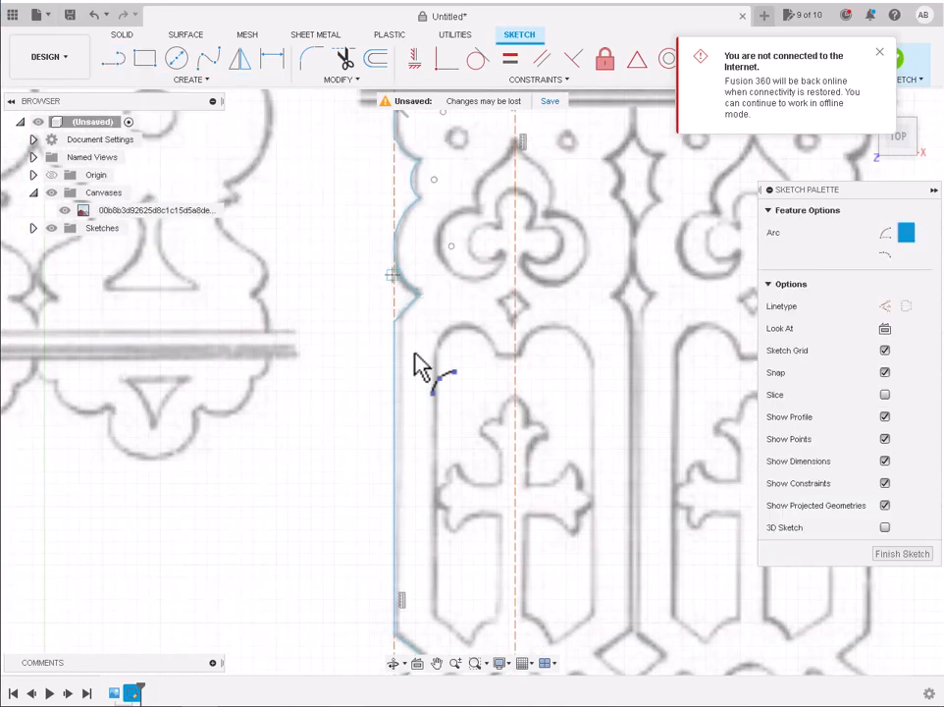
scroll(432, 422, down, 4)
scroll(447, 589, up, 6)
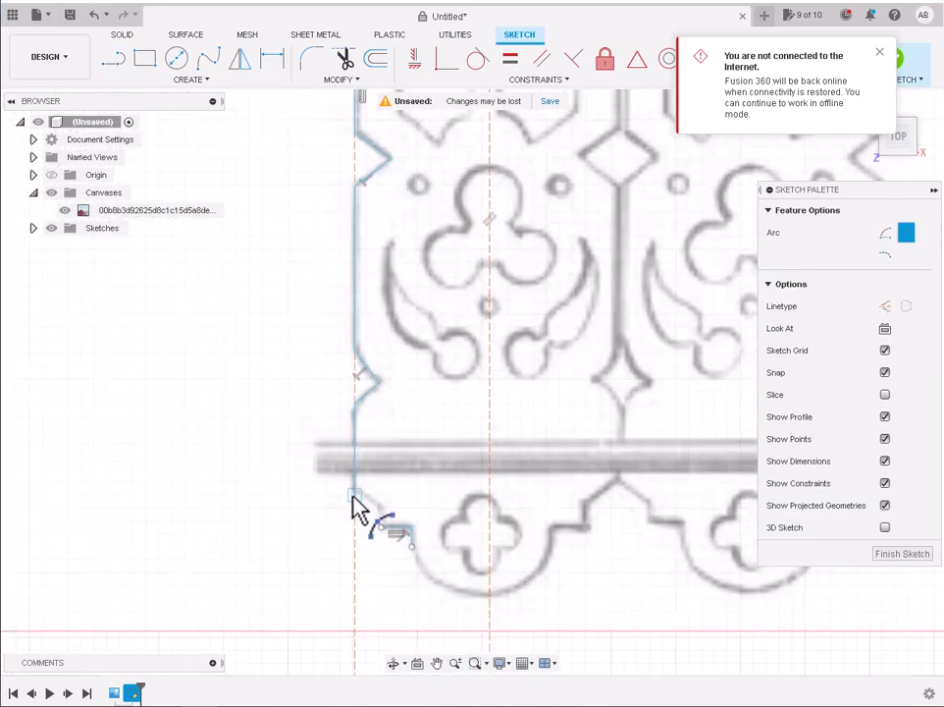
scroll(355, 496, up, 3)
click(355, 495)
click(410, 562)
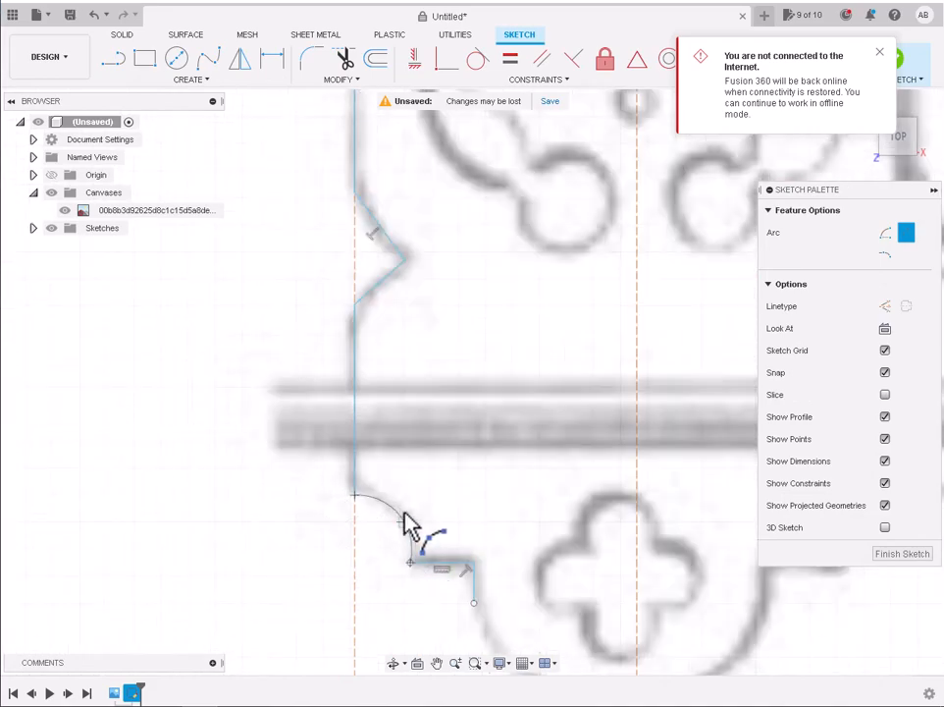
click(400, 513)
Trace the left half of the bottom lobe around the quatrefoil with a three-point arc to the centre line, about 3.6 cm between its ends
scroll(401, 514, down, 4)
scroll(469, 621, up, 2)
click(422, 531)
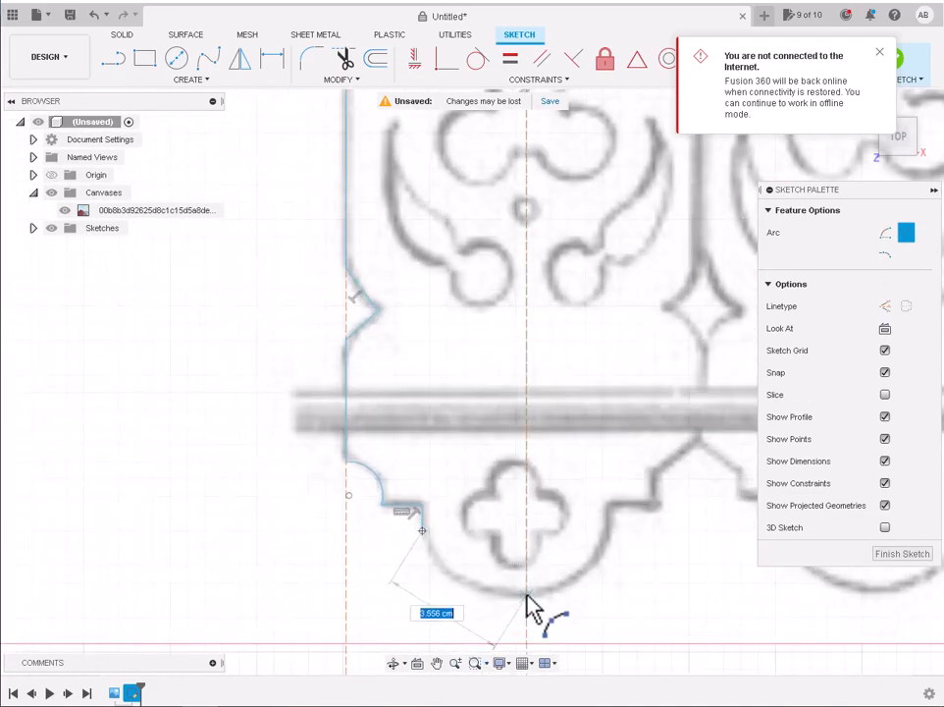
click(526, 595)
click(460, 589)
Trace the upper ornament's S-curved left edge with two three-point arcs from its tip on the centre line to the start of the side lobe
scroll(461, 592, down, 2)
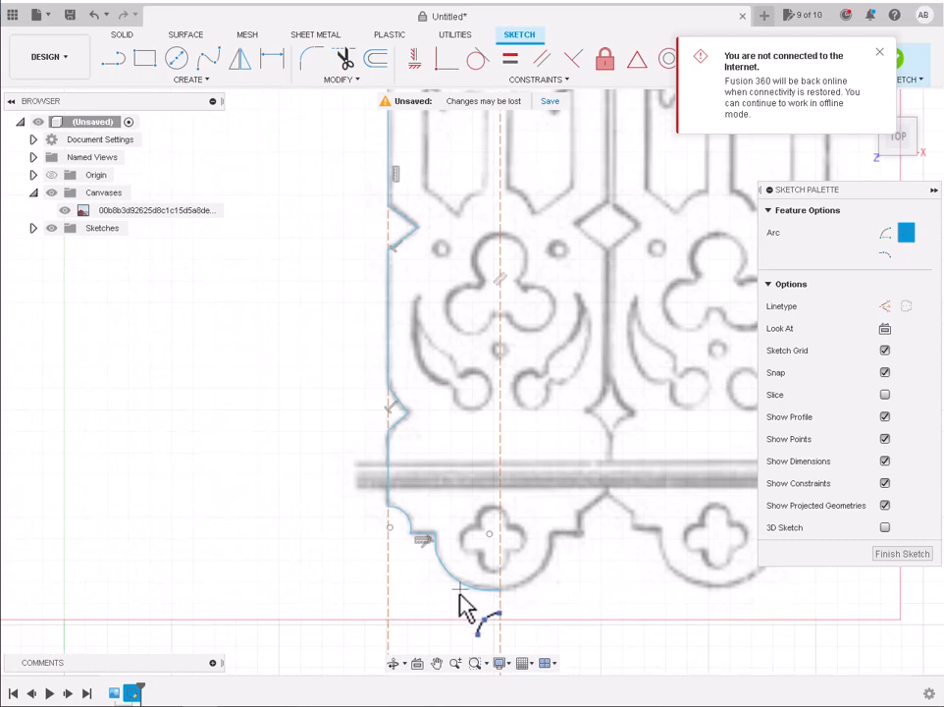
scroll(462, 607, down, 4)
scroll(478, 228, up, 5)
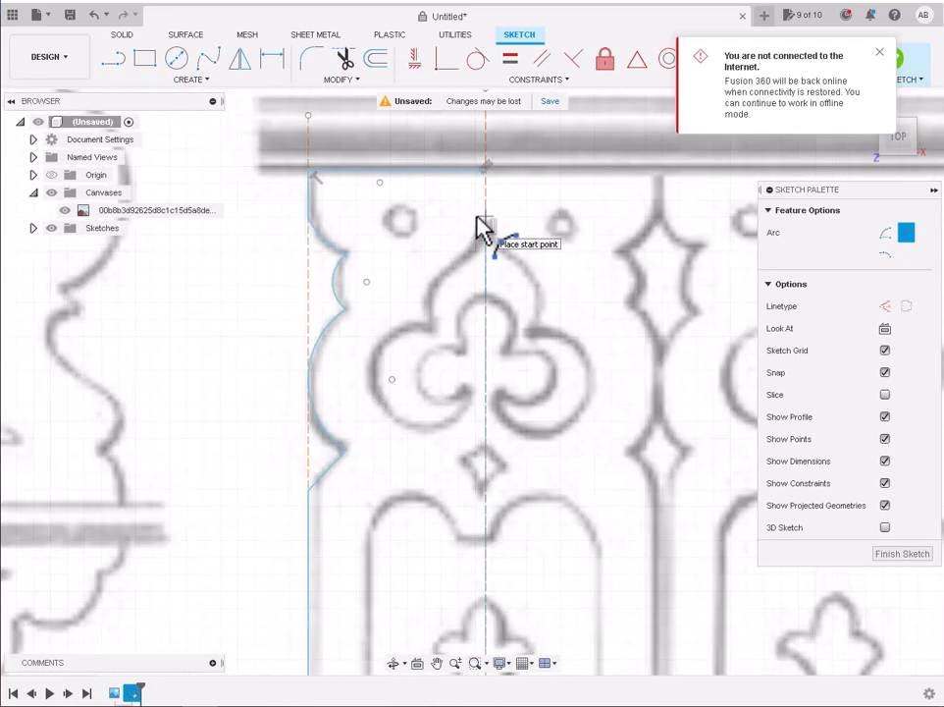
click(481, 230)
scroll(443, 270, up, 2)
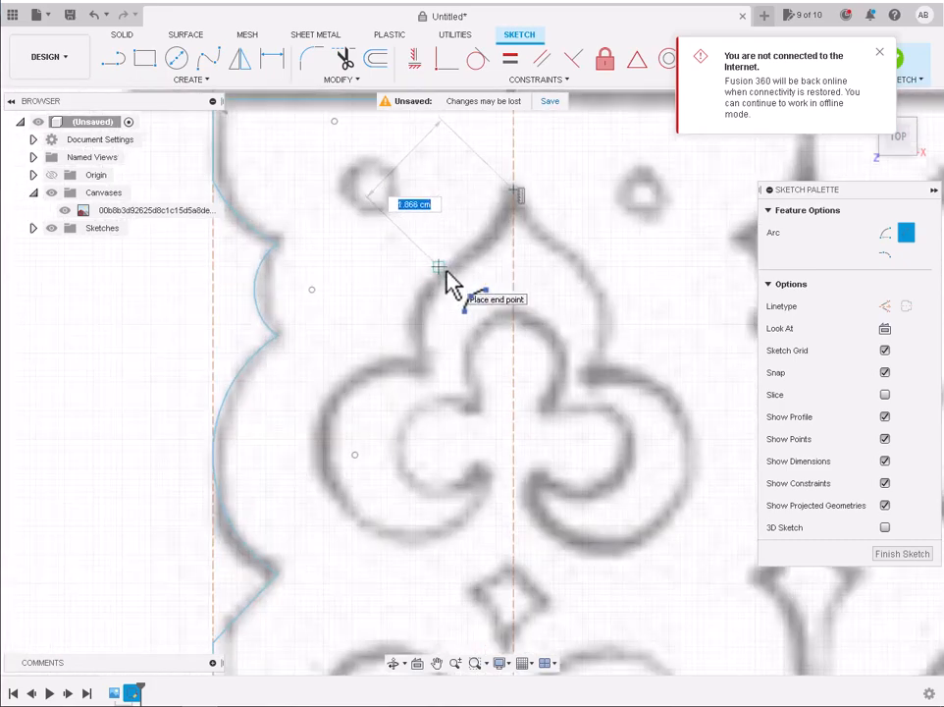
click(439, 283)
click(496, 250)
click(439, 283)
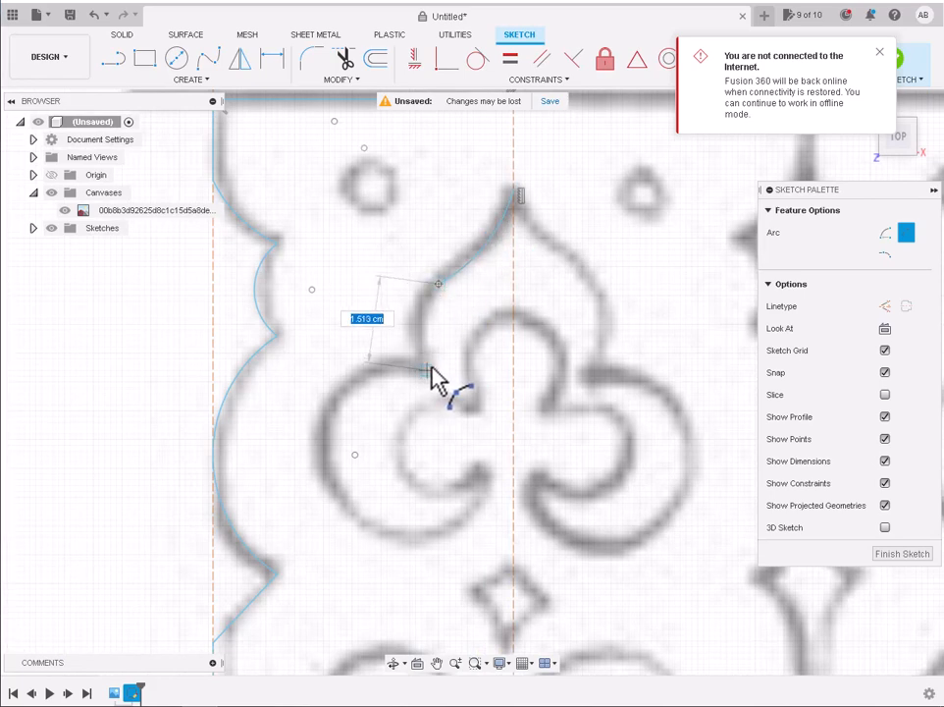
click(423, 363)
Trace the large outer side lobe of the upper ornament with a three-point arc ending at the crescent's inner tip
click(422, 366)
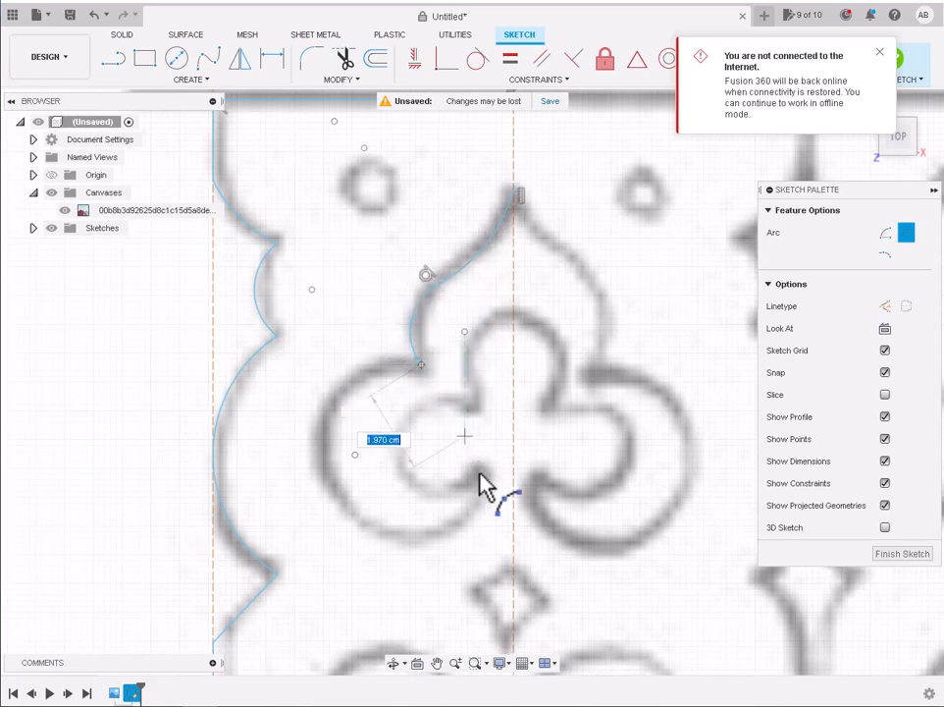
click(485, 477)
click(342, 510)
Trace the upper trefoil's inner left lobe, about 1.2 cm between its ends, and its half top lobe to the centre line with three-point arcs
click(485, 477)
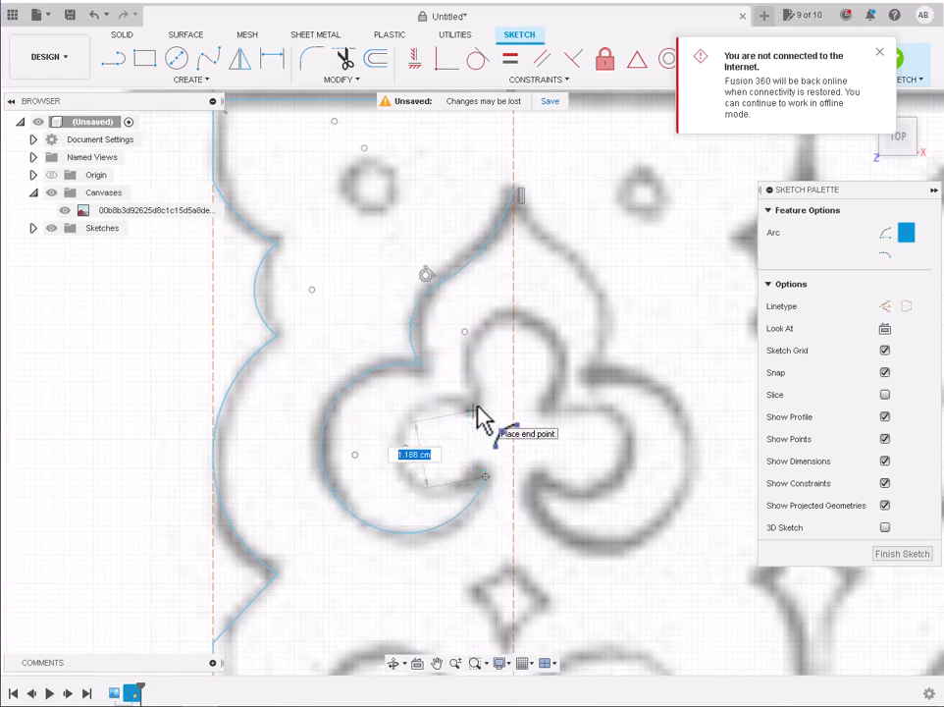
click(472, 409)
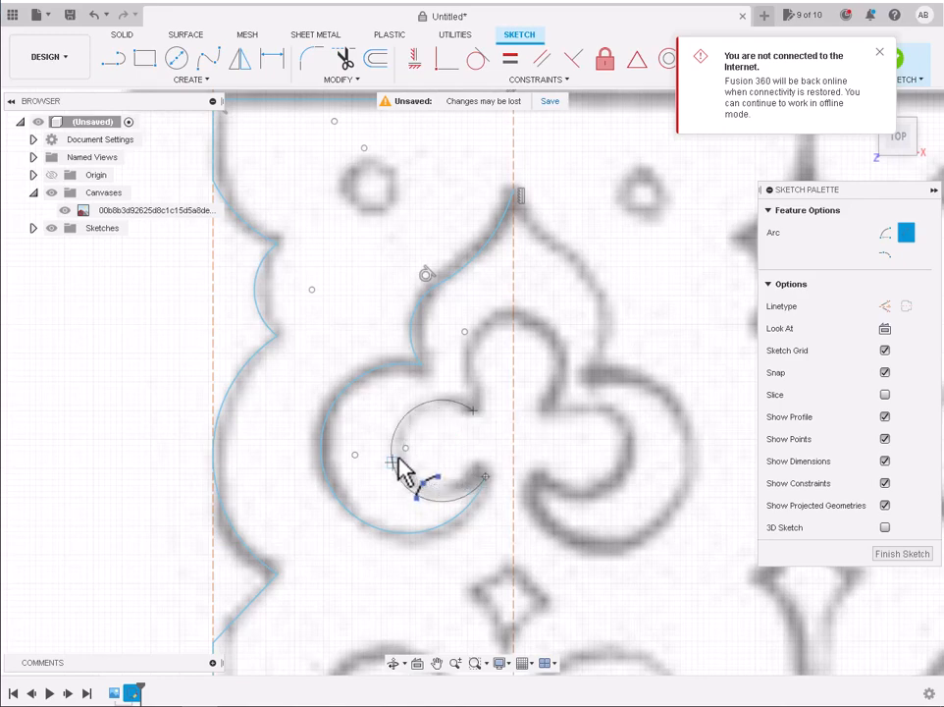
click(472, 411)
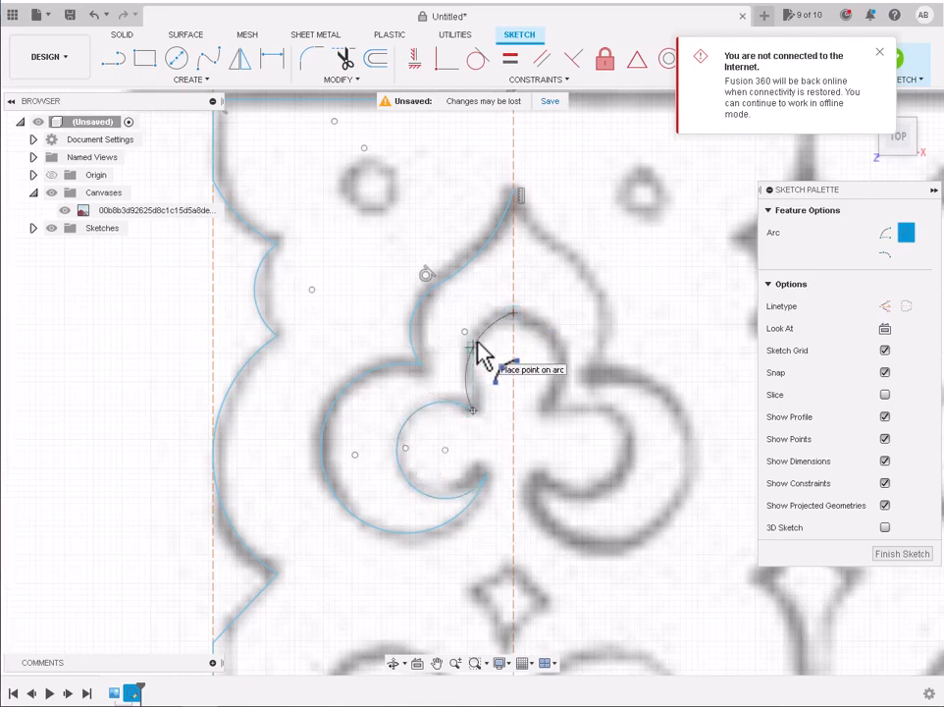
Trace the arched top of the window opening around the cross with a three-point arc about 2.8 cm wide
scroll(489, 380, down, 10)
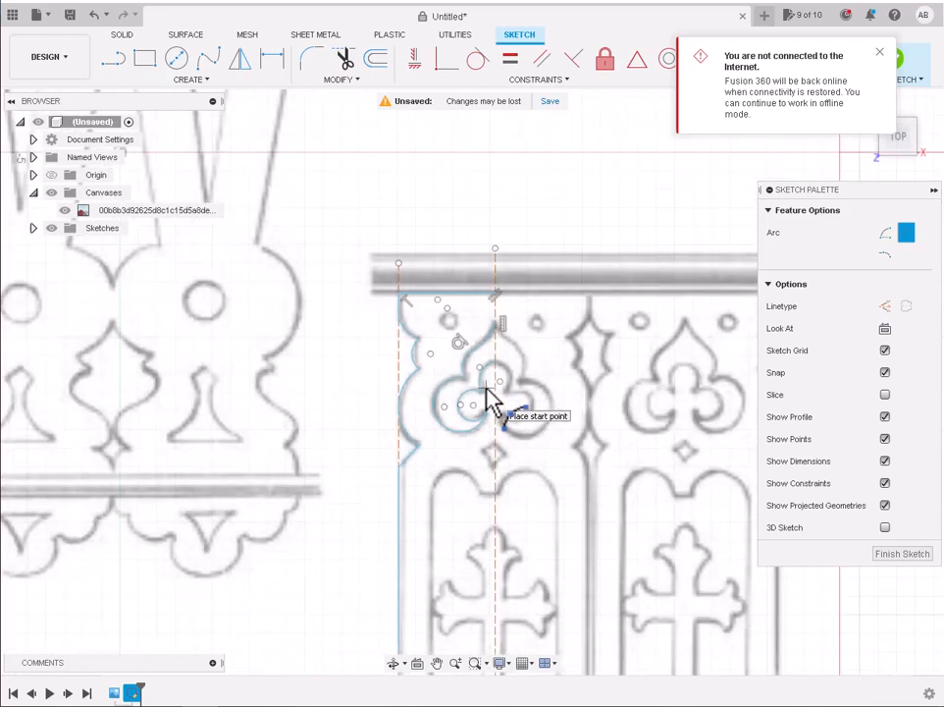
scroll(493, 528, up, 4)
scroll(448, 356, up, 3)
click(492, 321)
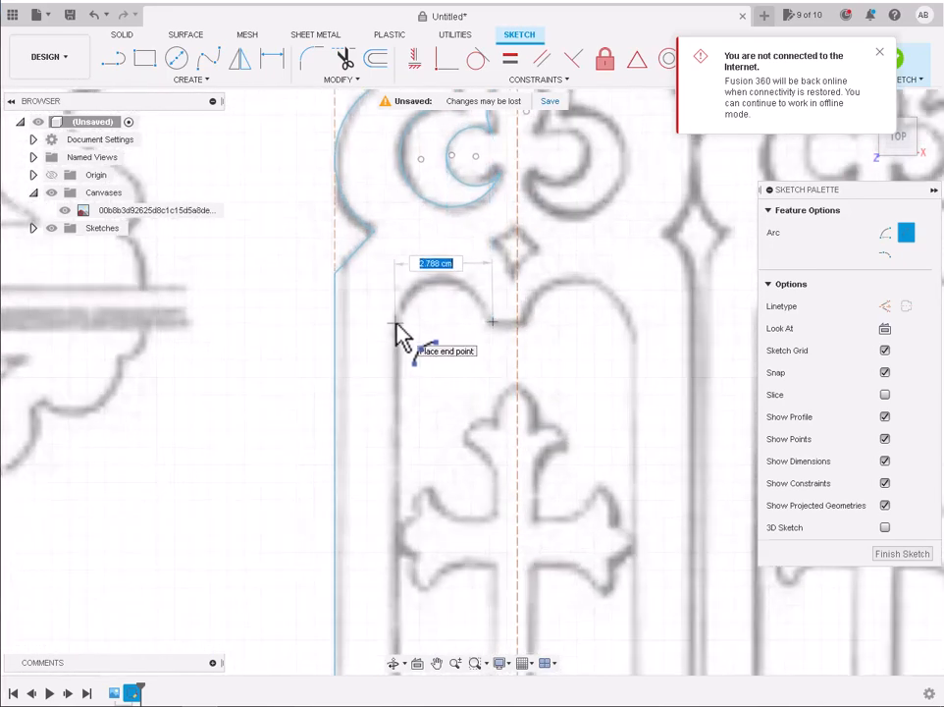
click(395, 323)
Draw the short horizontal line from the arch to the centre line, then the opening's vertical left side and the diagonal line to its lower point
key(l)
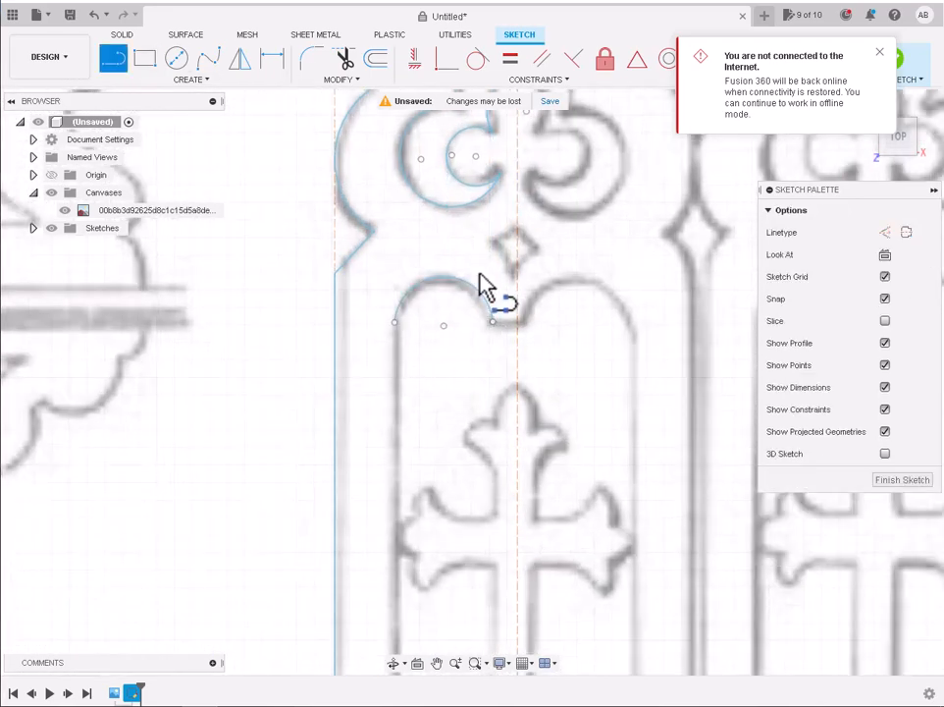
click(492, 321)
click(395, 323)
scroll(395, 323, down, 5)
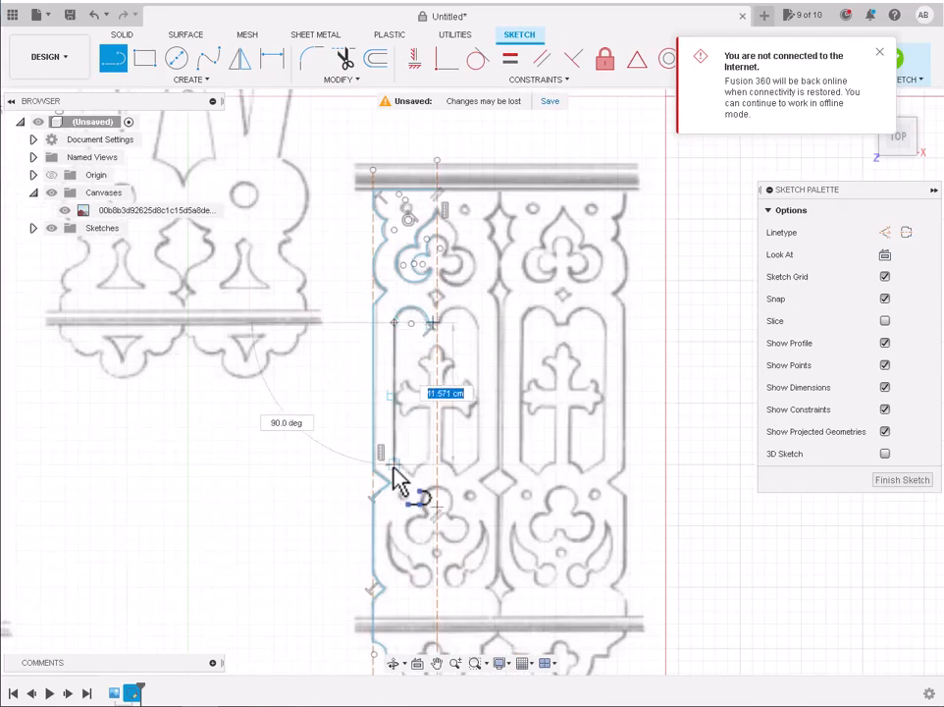
scroll(394, 464, up, 5)
click(397, 446)
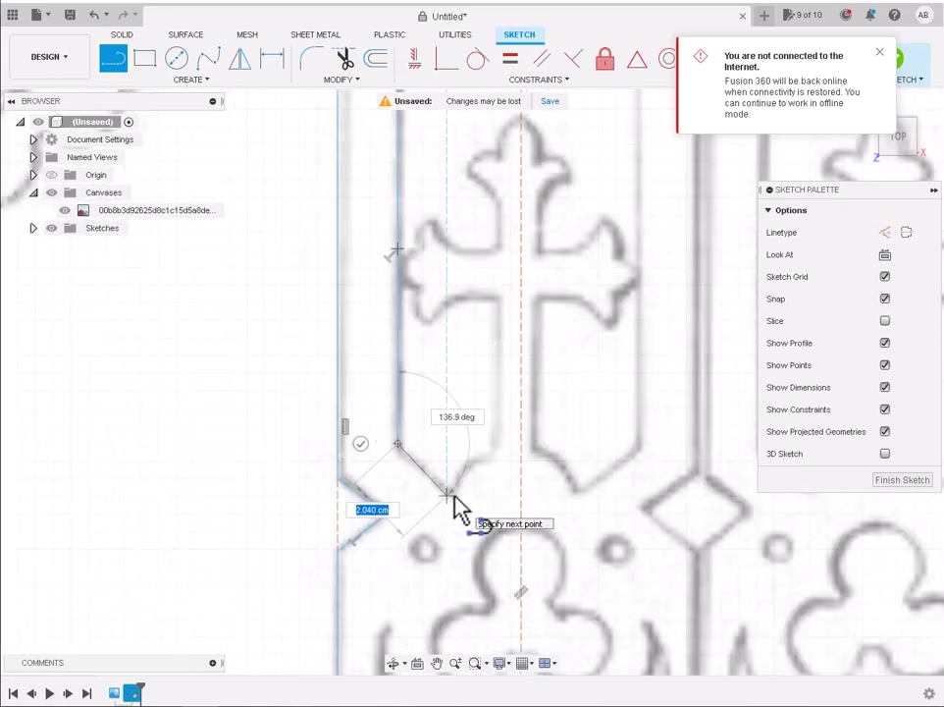
click(455, 506)
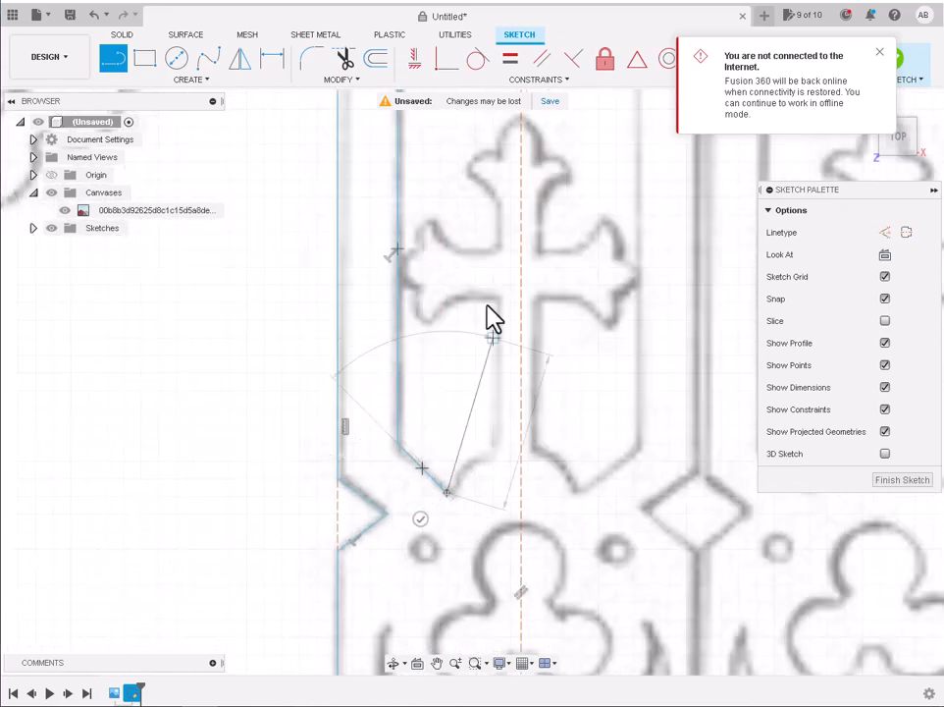
key(Escape)
Draw two vertical lines along the cross's left edge, a short one above the arm and one about 3.9 cm long below it
click(501, 205)
click(500, 249)
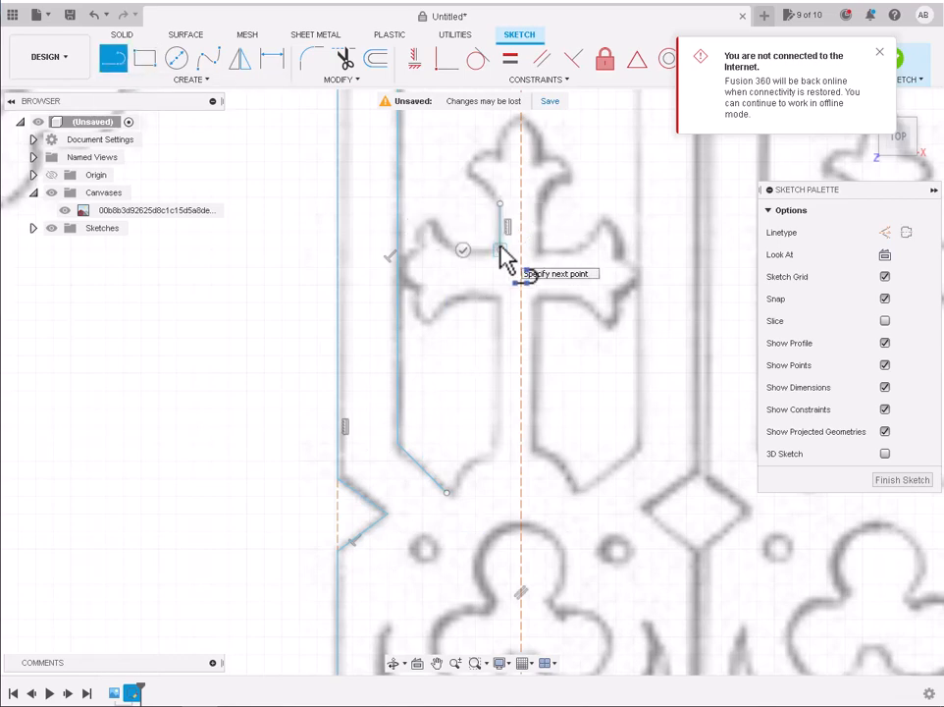
key(Escape)
click(115, 60)
click(500, 298)
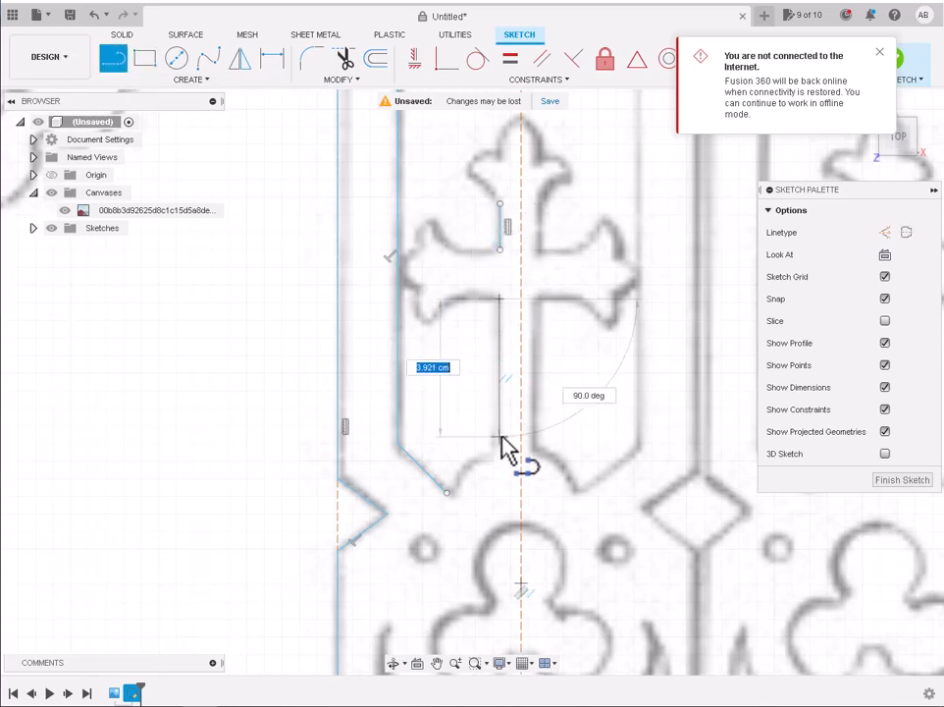
click(500, 435)
key(Escape)
Trace the curved lower edge of the window opening and the underside of the cross's left arm with three-point arcs
click(188, 79)
mouse_move(138, 144)
click(240, 178)
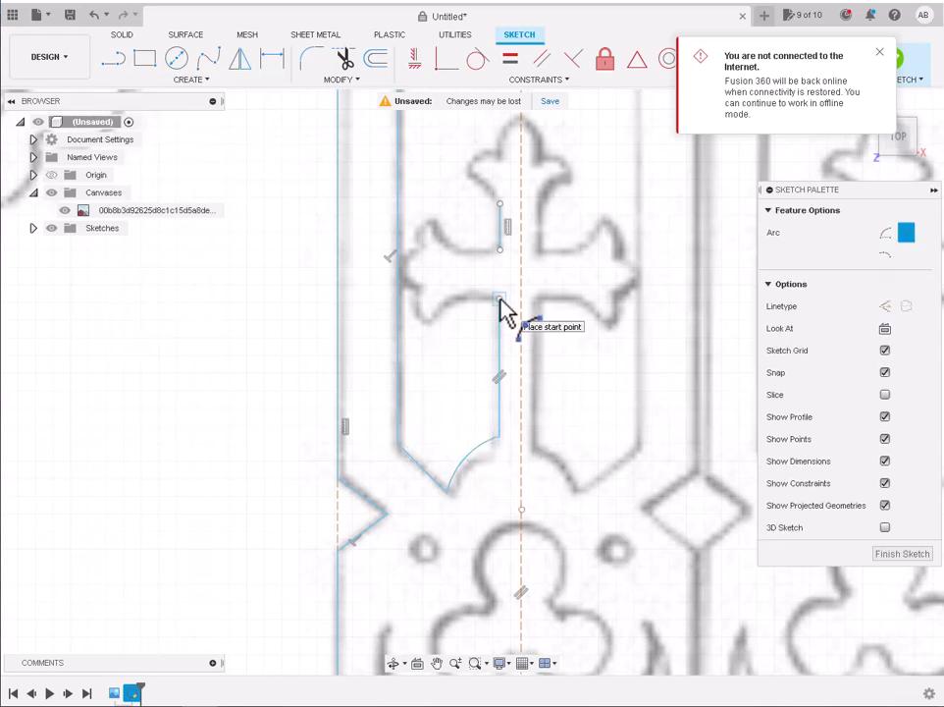
click(500, 299)
scroll(432, 332, up, 4)
click(432, 325)
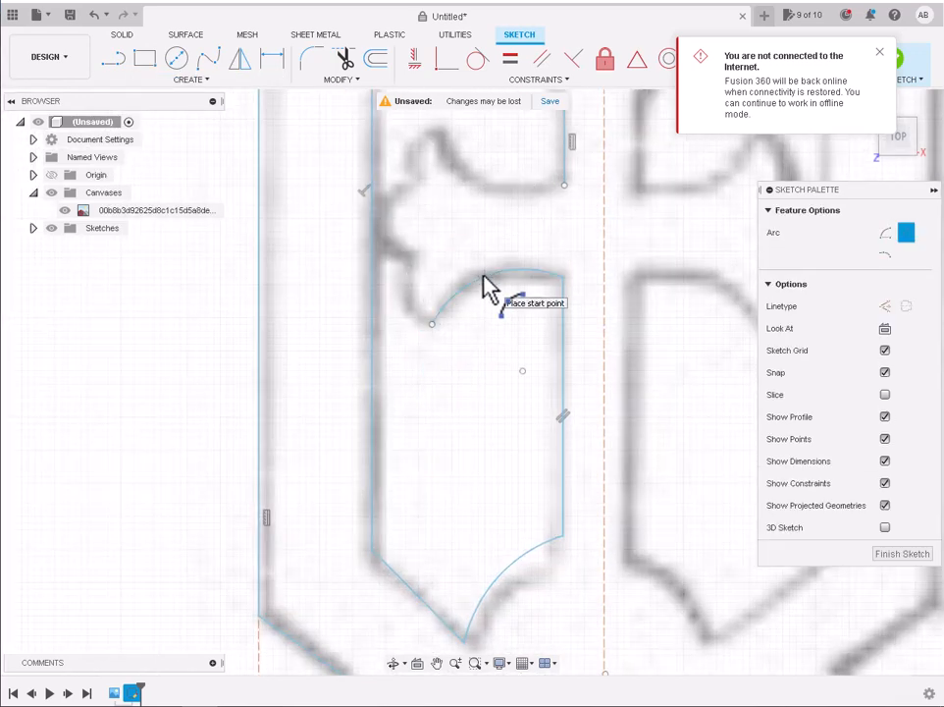
Trace the lower and middle lobes at the end of the cross's left arm with three-point arcs
click(432, 324)
click(399, 291)
scroll(405, 291, down, 3)
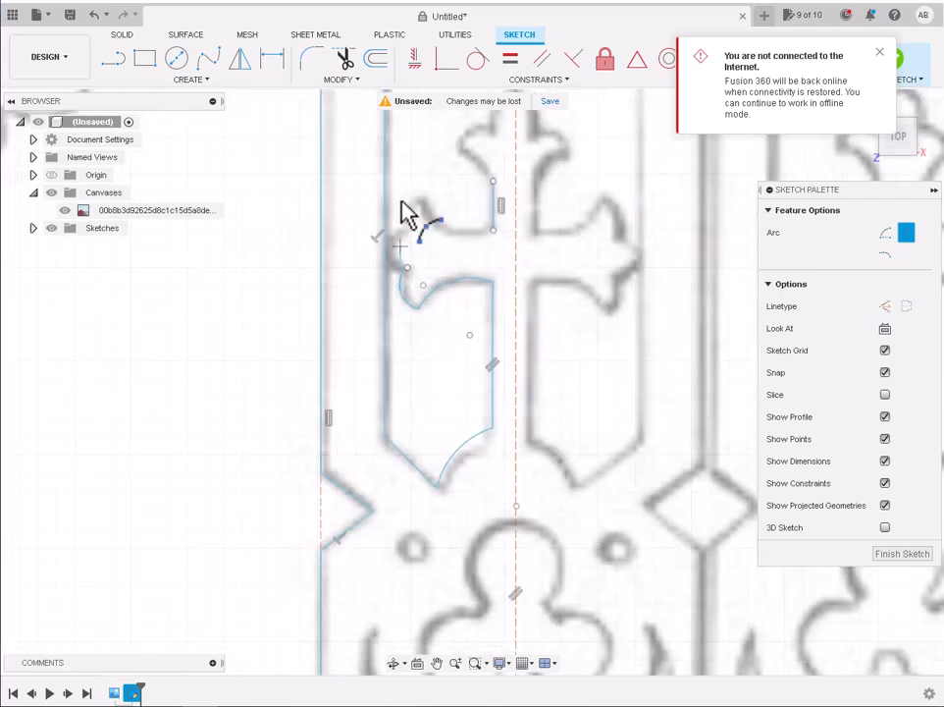
scroll(407, 221, up, 3)
click(412, 316)
click(419, 247)
click(374, 280)
Trace the arm's upper lobe and its curved upper edge to the short vertical line with three-point arcs
scroll(374, 282, down, 3)
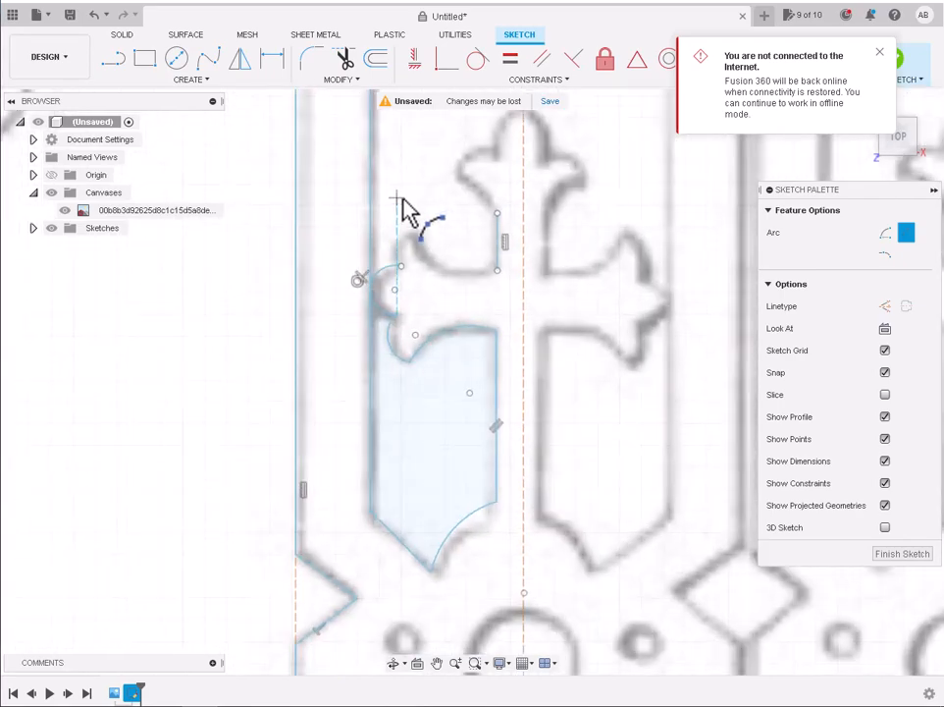
scroll(402, 200, up, 4)
click(400, 312)
click(423, 261)
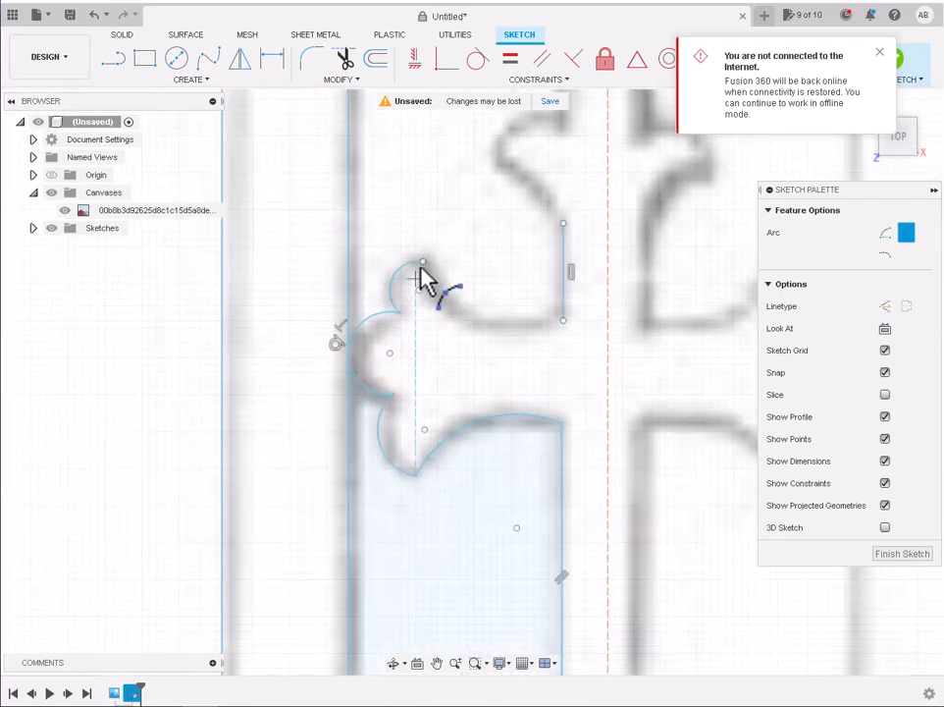
click(563, 320)
scroll(466, 324, down, 2)
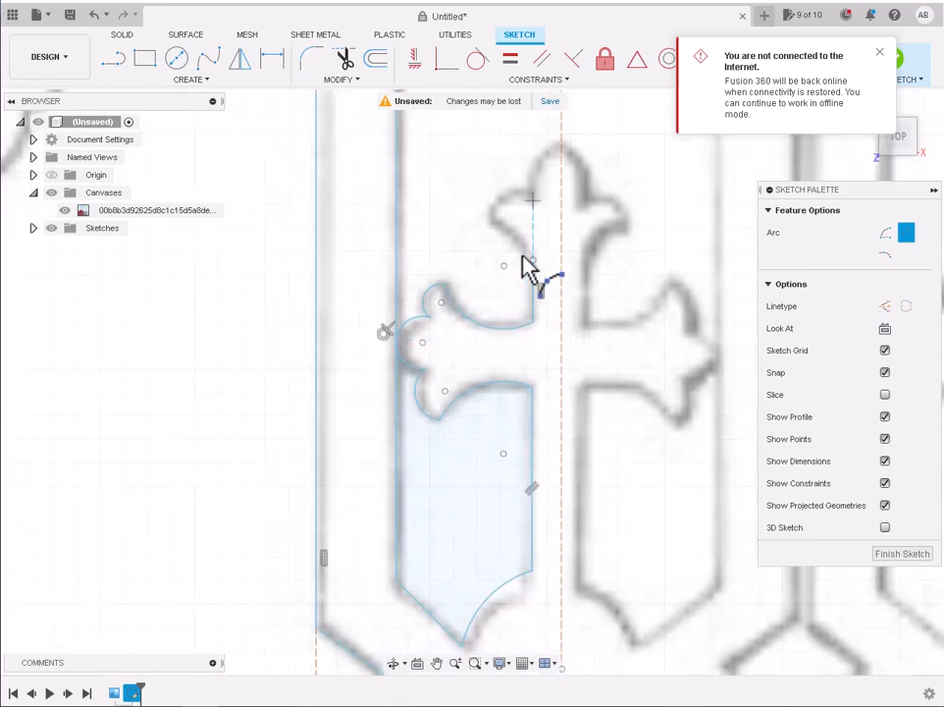
click(532, 261)
scroll(515, 241, up, 2)
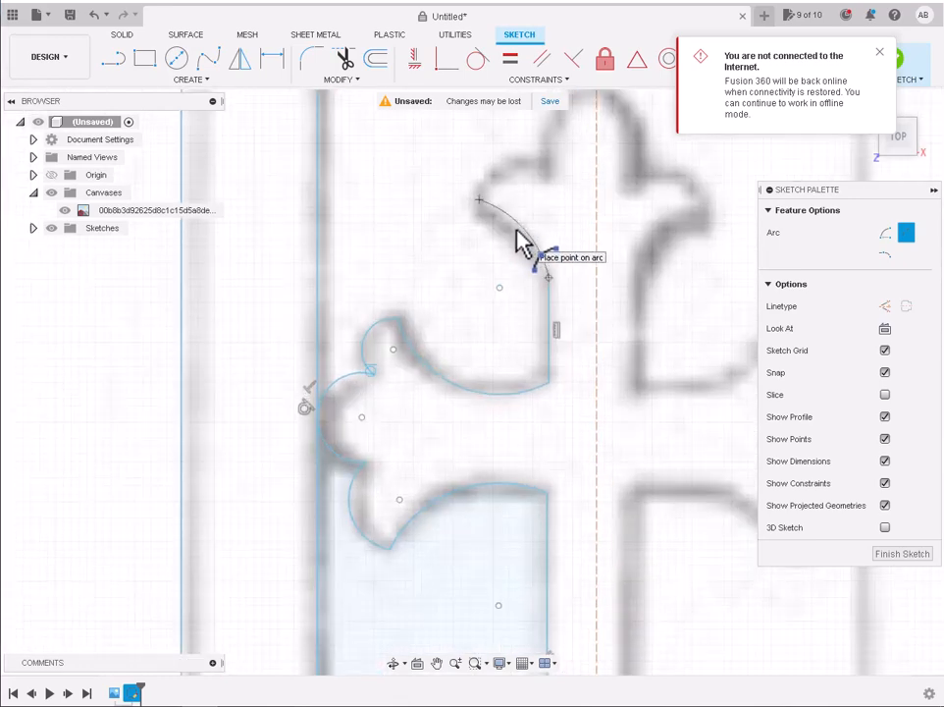
key(Escape)
Trace the left half of the cross's head with three three-point arcs, from the short vertical line to the tip on the centre line
click(192, 78)
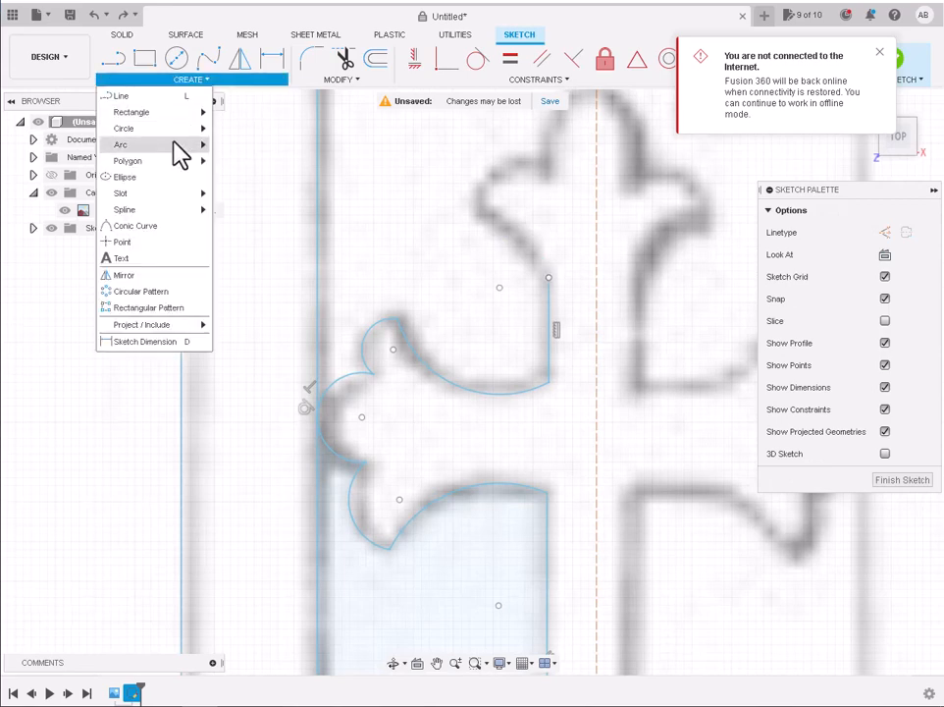
click(251, 147)
click(546, 276)
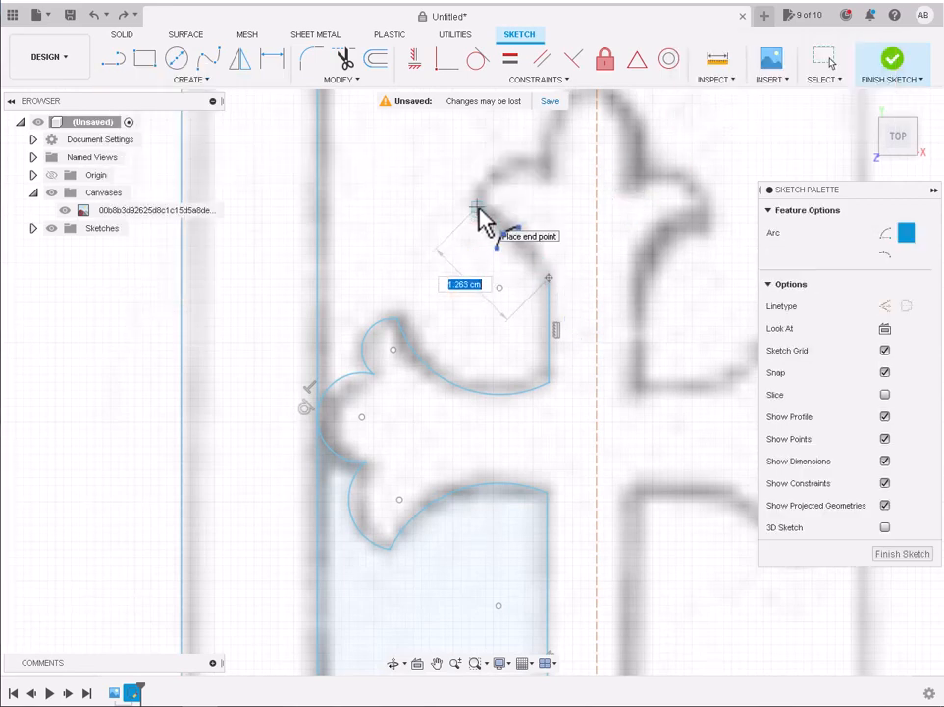
click(477, 215)
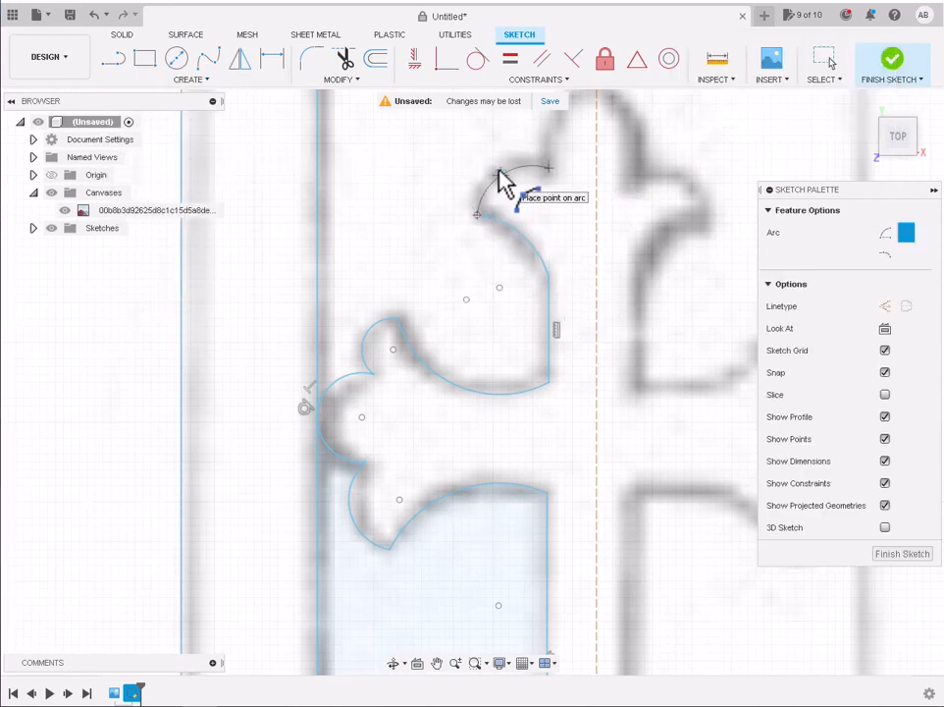
scroll(498, 180, down, 3)
scroll(476, 316, up, 5)
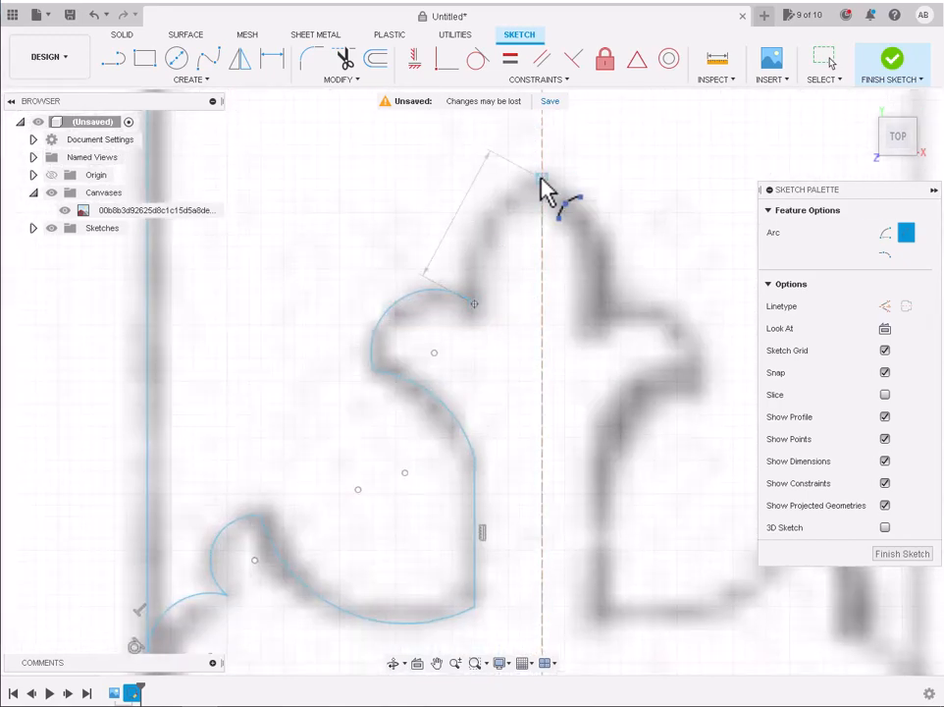
click(488, 233)
Trace the left half of the trefoil with two three-point arcs and join it to the centre line with a short line
scroll(491, 235, down, 4)
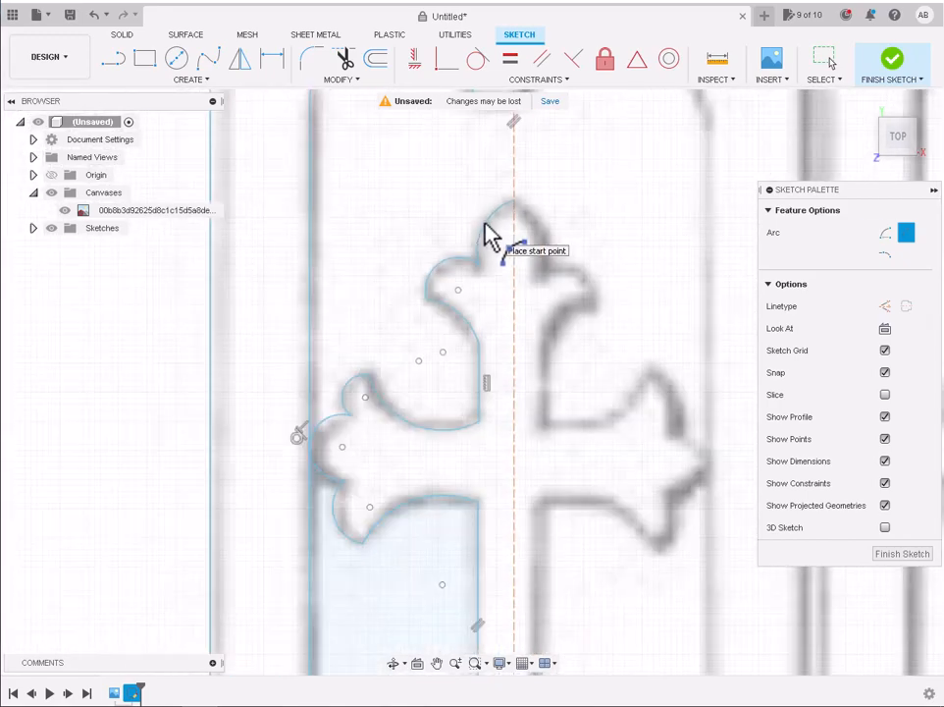
scroll(488, 255, down, 5)
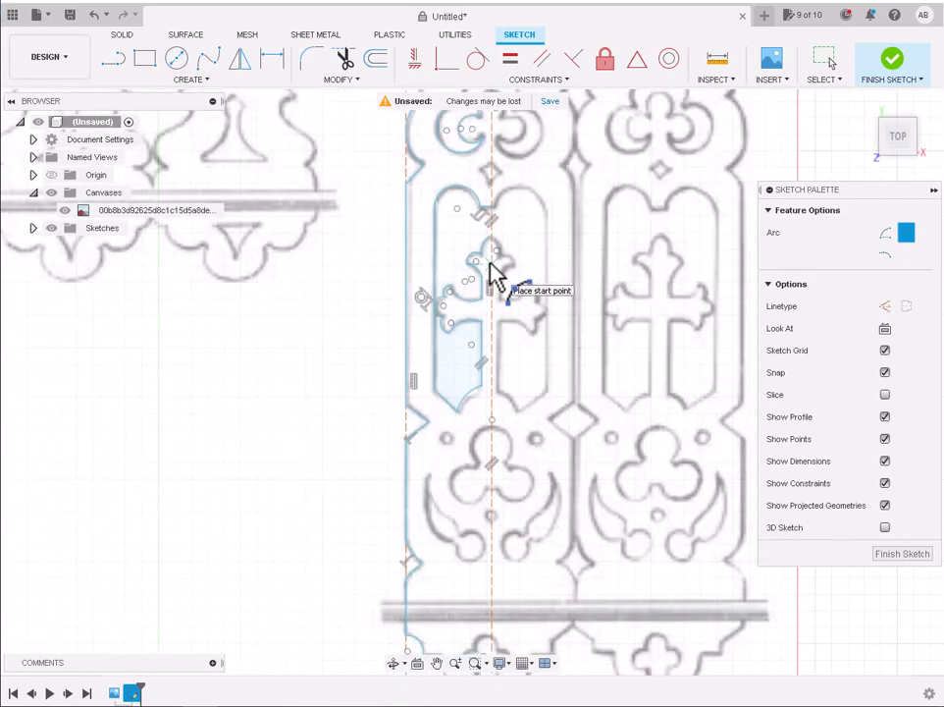
scroll(496, 422, up, 5)
scroll(488, 414, up, 2)
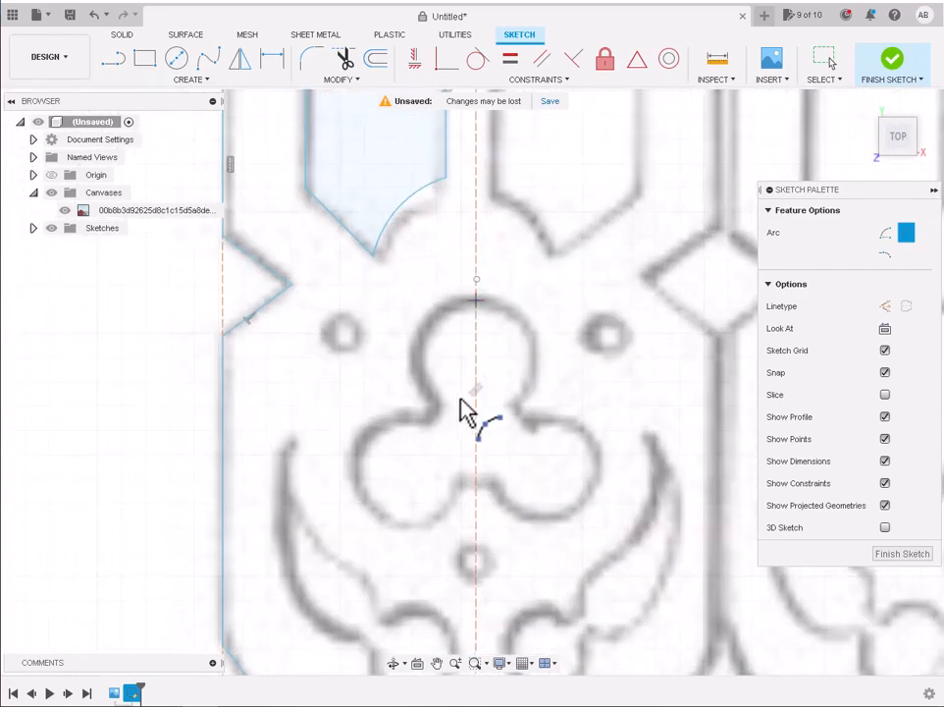
click(431, 411)
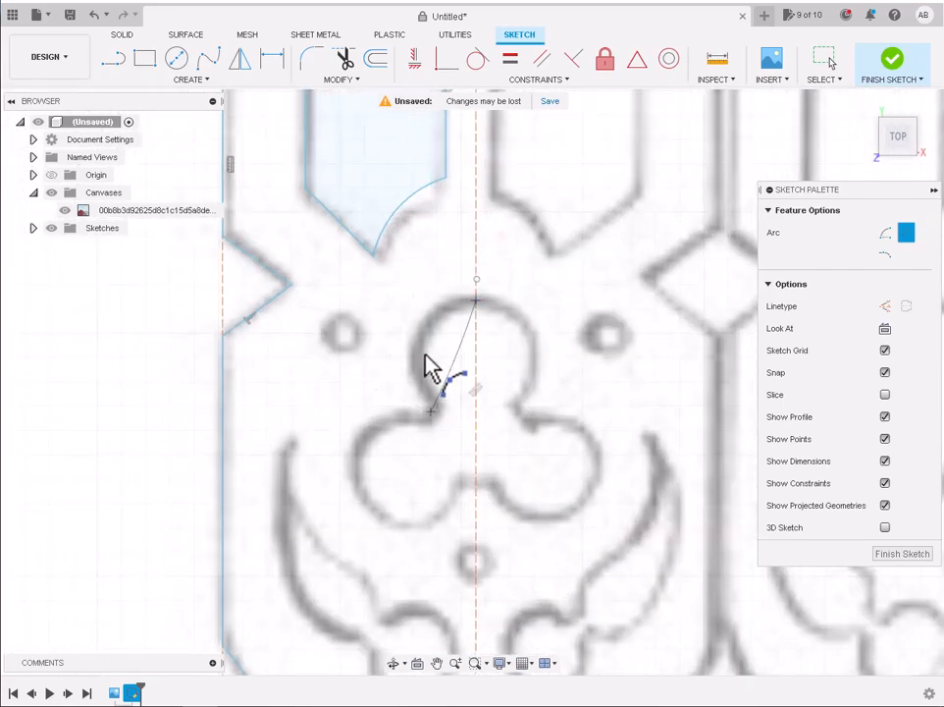
click(458, 486)
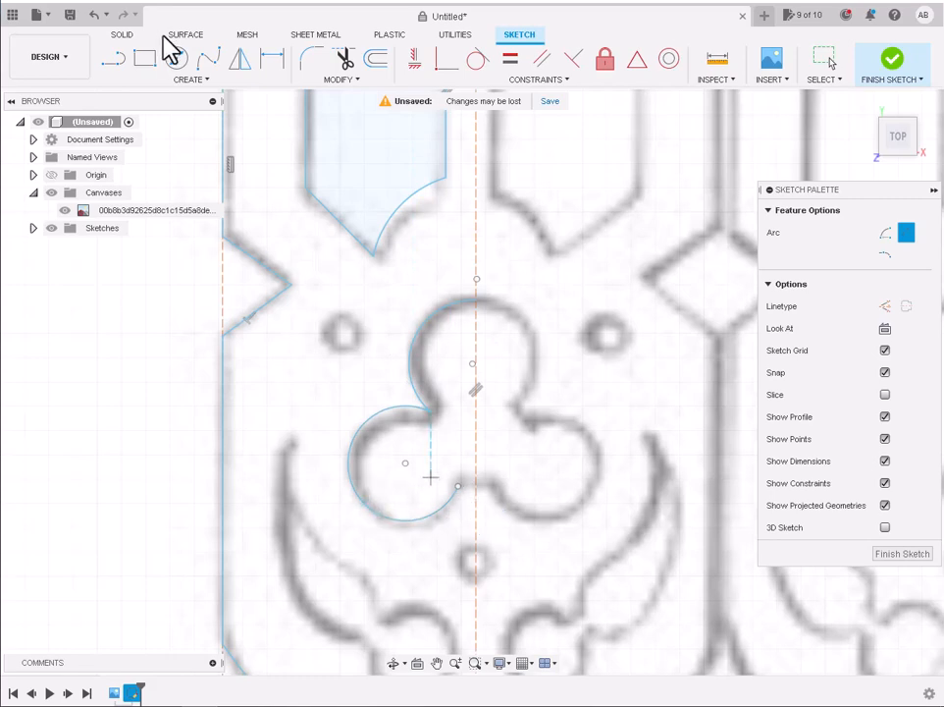
key(l)
click(477, 486)
Draw a center diameter circle over the small round hole in the upper-left corner of the panel
scroll(476, 488, down, 4)
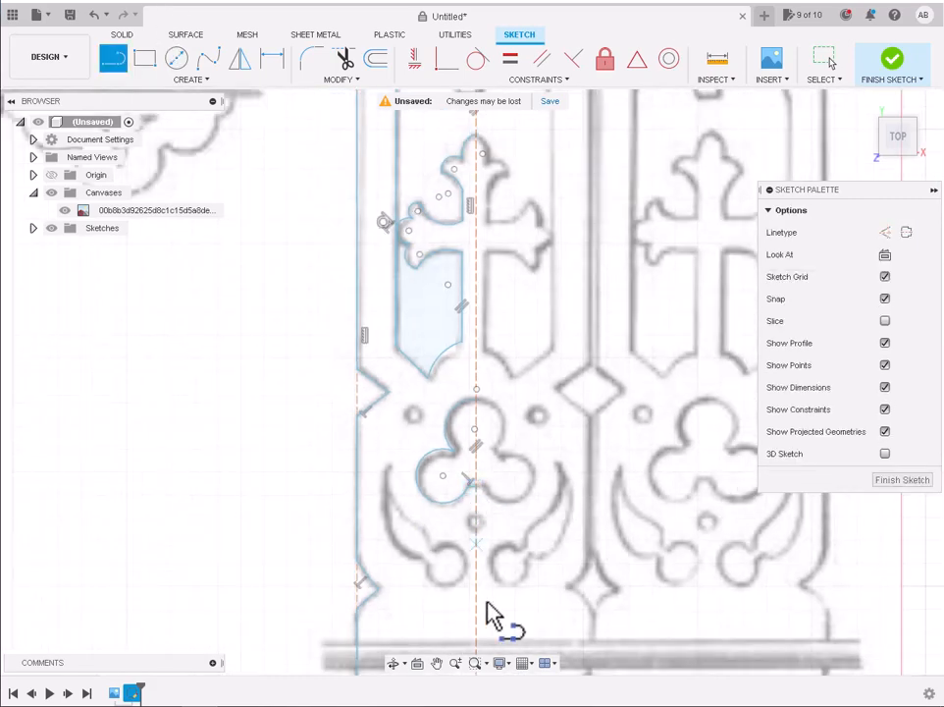
scroll(487, 602, up, 3)
scroll(489, 563, down, 4)
scroll(501, 403, down, 3)
scroll(501, 211, up, 3)
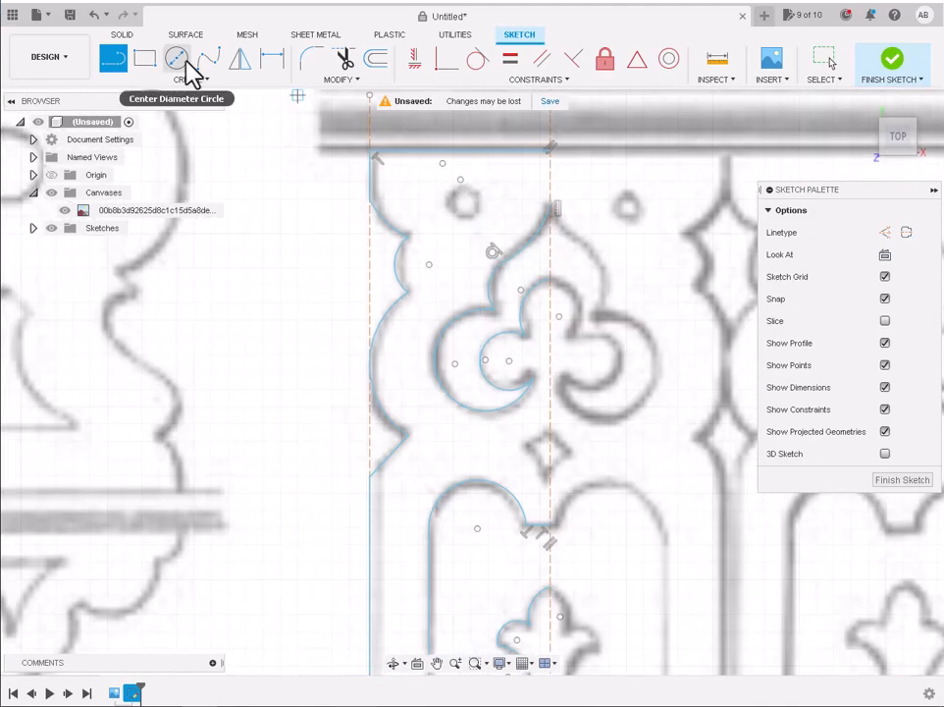
click(177, 58)
scroll(469, 211, up, 4)
click(462, 207)
scroll(489, 250, down, 4)
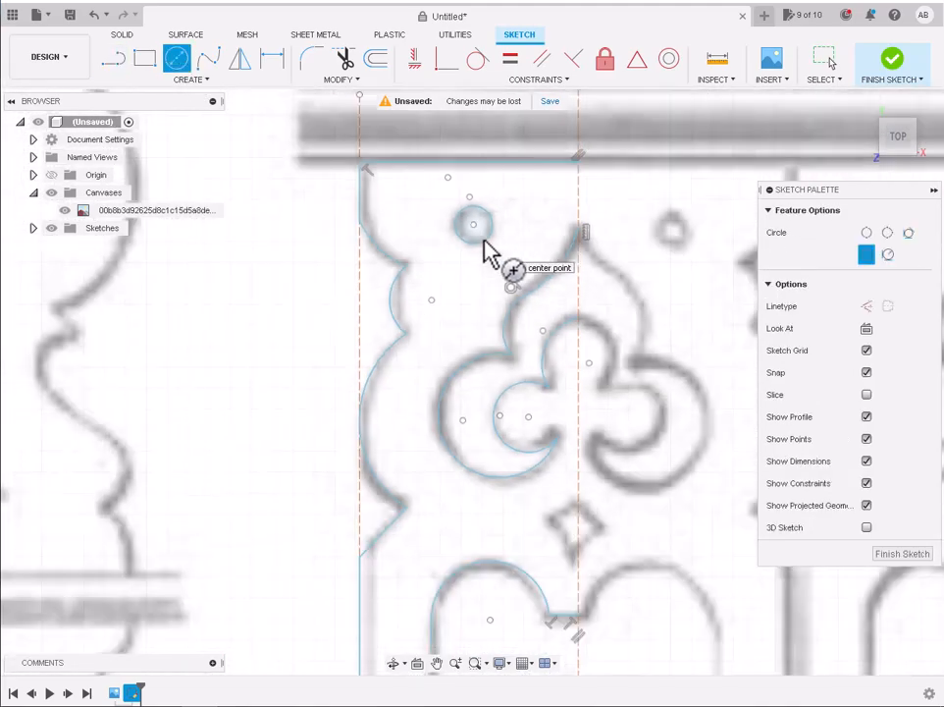
Draw a line down from the upper small circle's centre to the hole beside the trefoil, 24.091 cm long at 90 degrees
scroll(498, 453, down, 3)
scroll(491, 597, down, 2)
scroll(471, 513, up, 8)
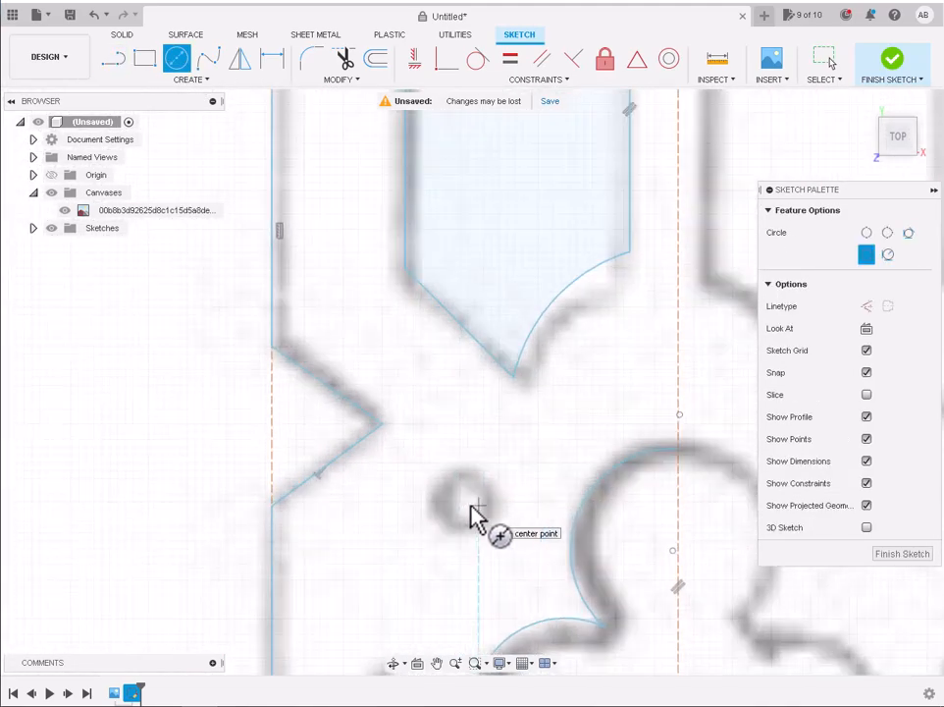
scroll(359, 246, down, 5)
key(l)
scroll(476, 197, down, 2)
scroll(475, 200, up, 5)
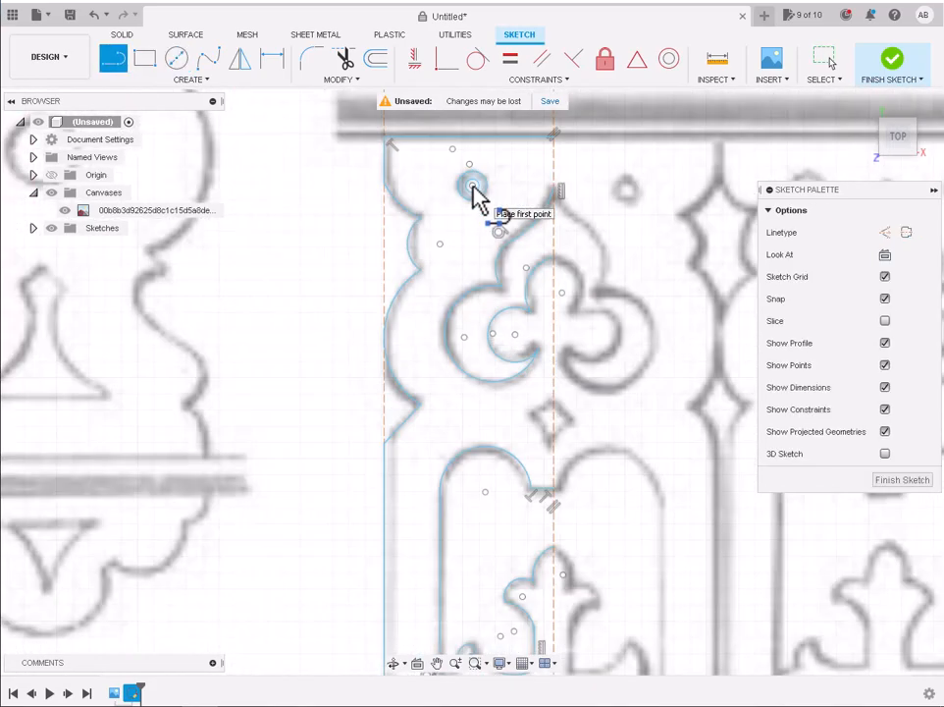
click(474, 187)
scroll(485, 573, down, 3)
scroll(481, 659, down, 2)
scroll(482, 625, up, 3)
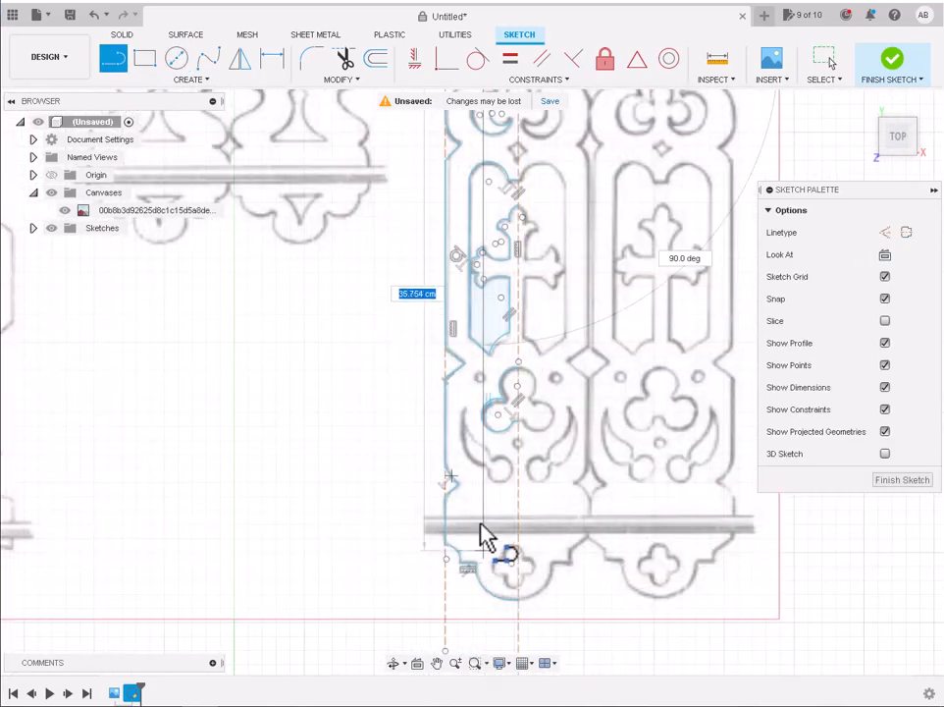
scroll(482, 402, up, 2)
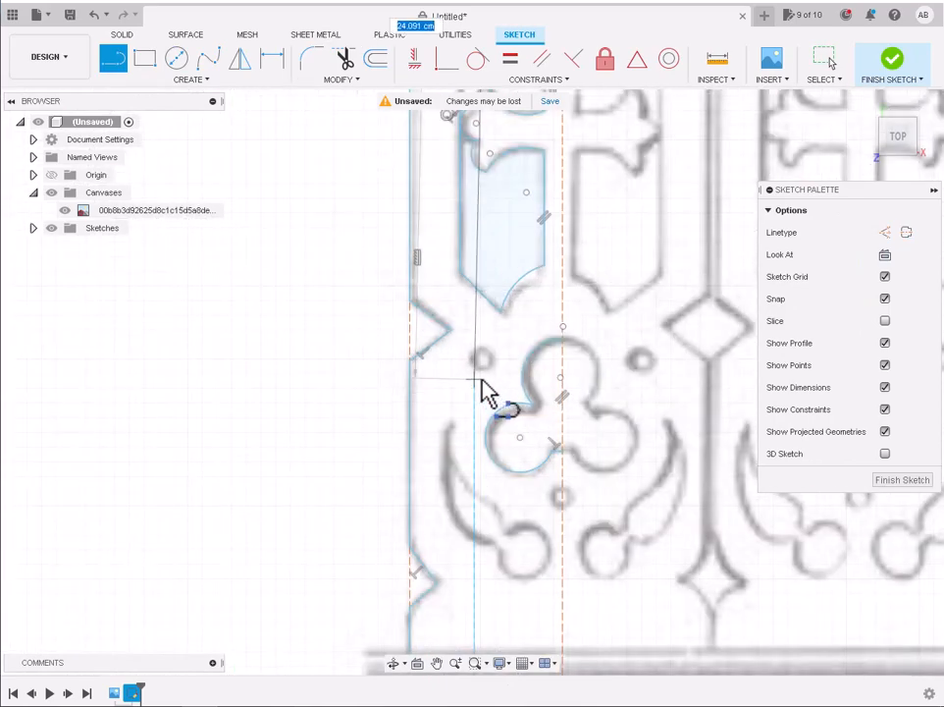
scroll(489, 393, down, 2)
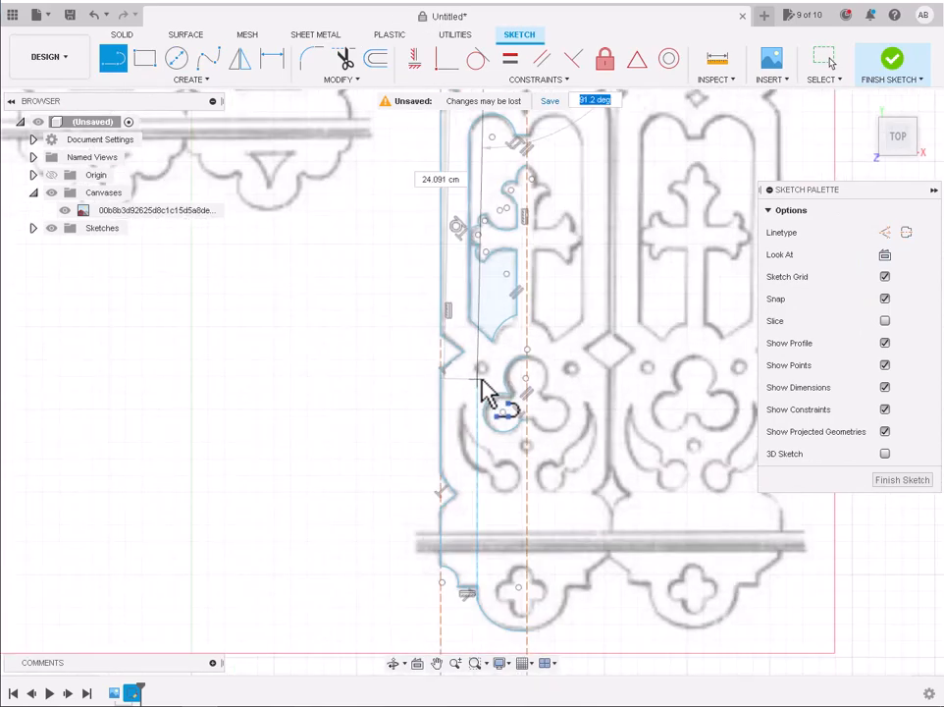
text(90)
key(Tab)
key(Return)
Align the vertical line's lower end with the small hole beside the trefoil and draw a circle centred on that end
scroll(488, 391, up, 2)
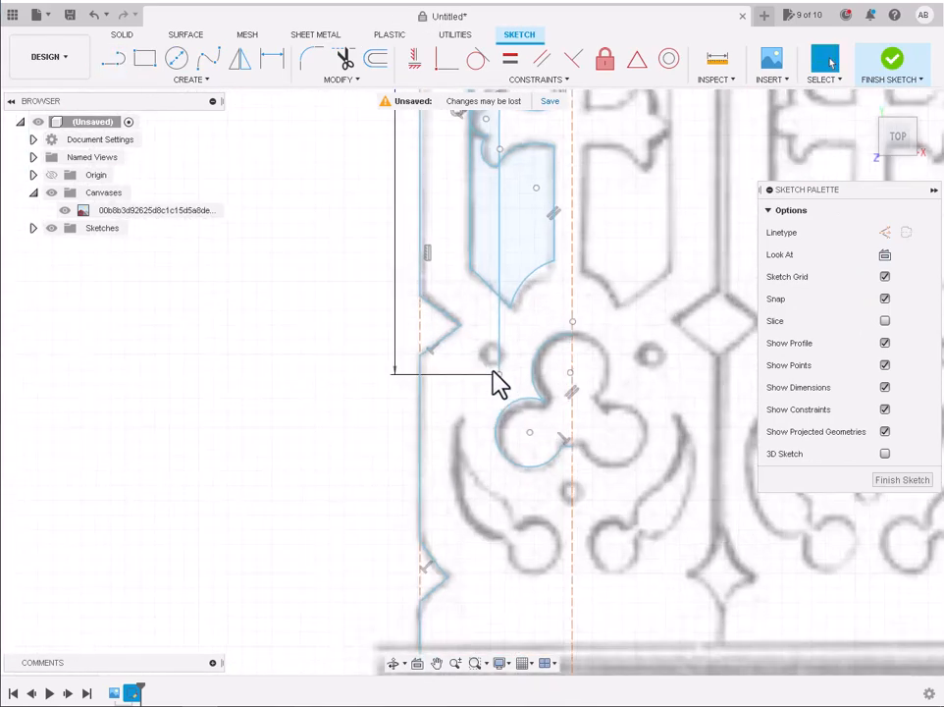
click(177, 58)
click(498, 355)
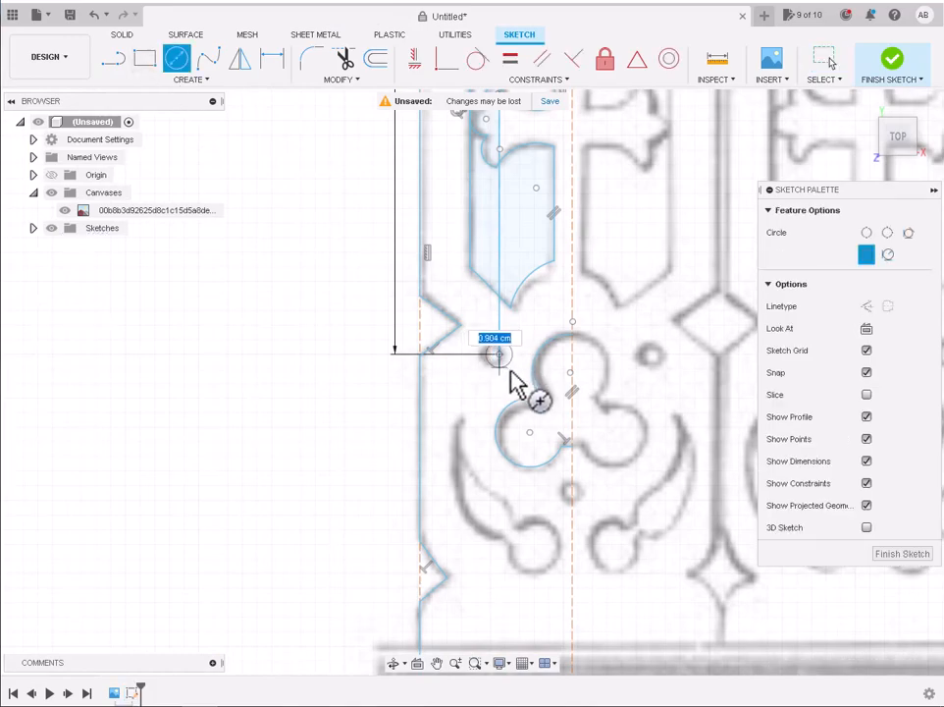
Dimension the lower small circle to the upper circle's diameter, 0.894 cm, and delete the vertical line's length dimension
scroll(512, 383, down, 3)
scroll(512, 217, up, 5)
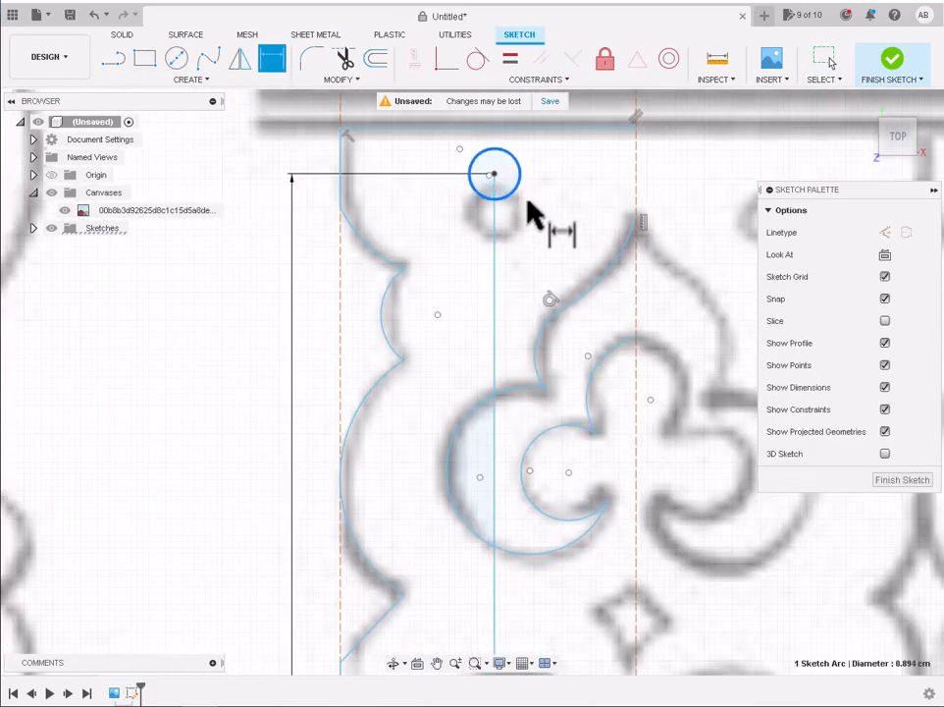
scroll(531, 221, down, 3)
scroll(544, 459, up, 3)
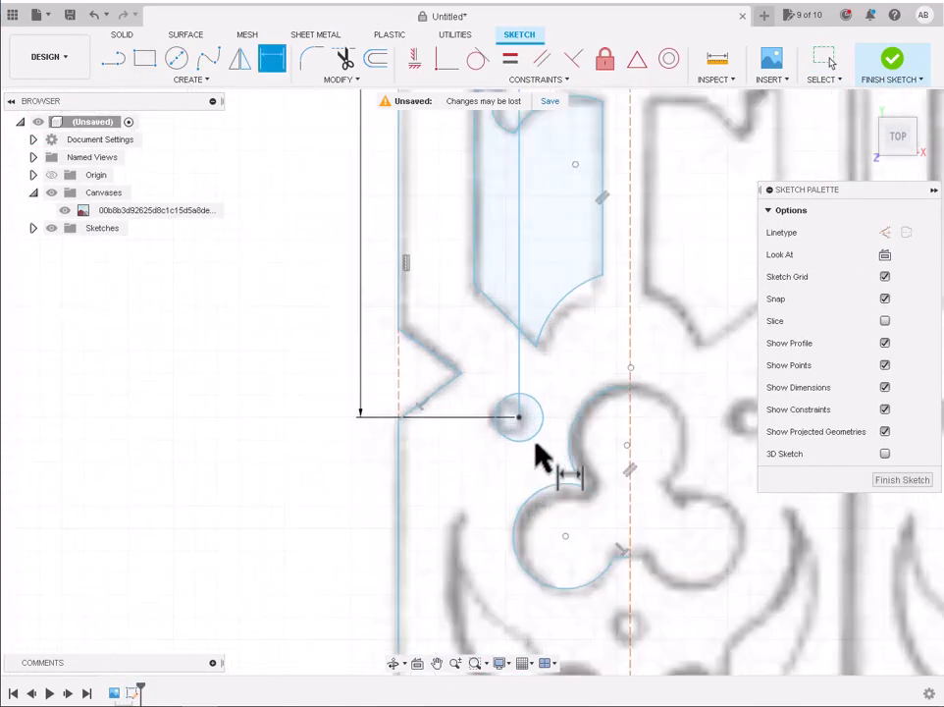
key(Return)
key(d)
scroll(544, 460, down, 4)
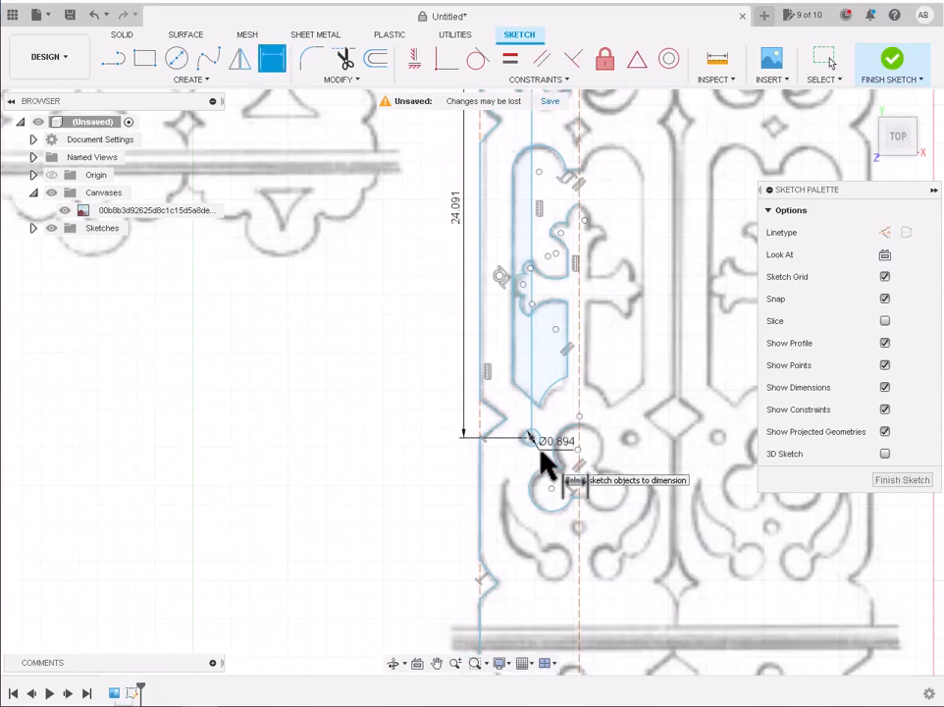
scroll(550, 491, up, 4)
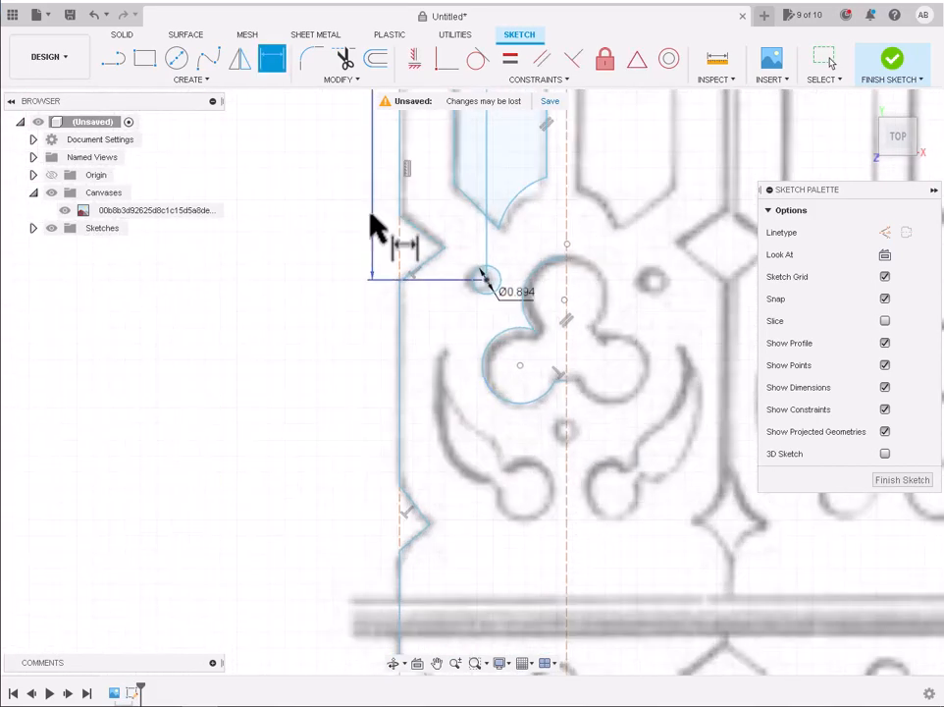
Draw two horizontal lines, from the outline's corner to the lower small circle and from the circle to the trefoil's arc
click(113, 58)
click(471, 282)
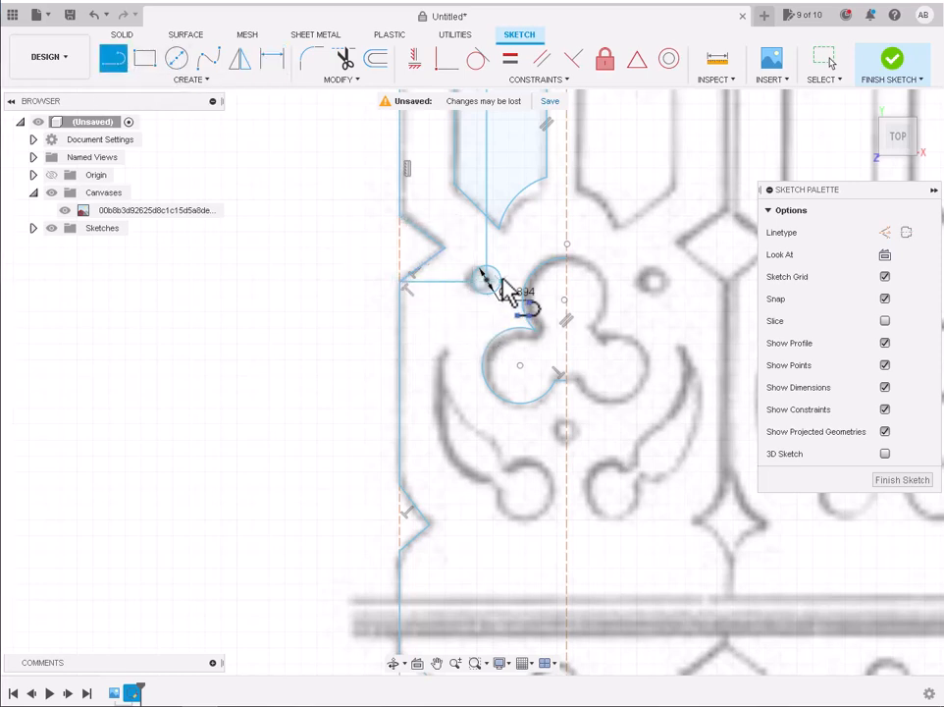
scroll(530, 297, up, 4)
scroll(535, 294, up, 3)
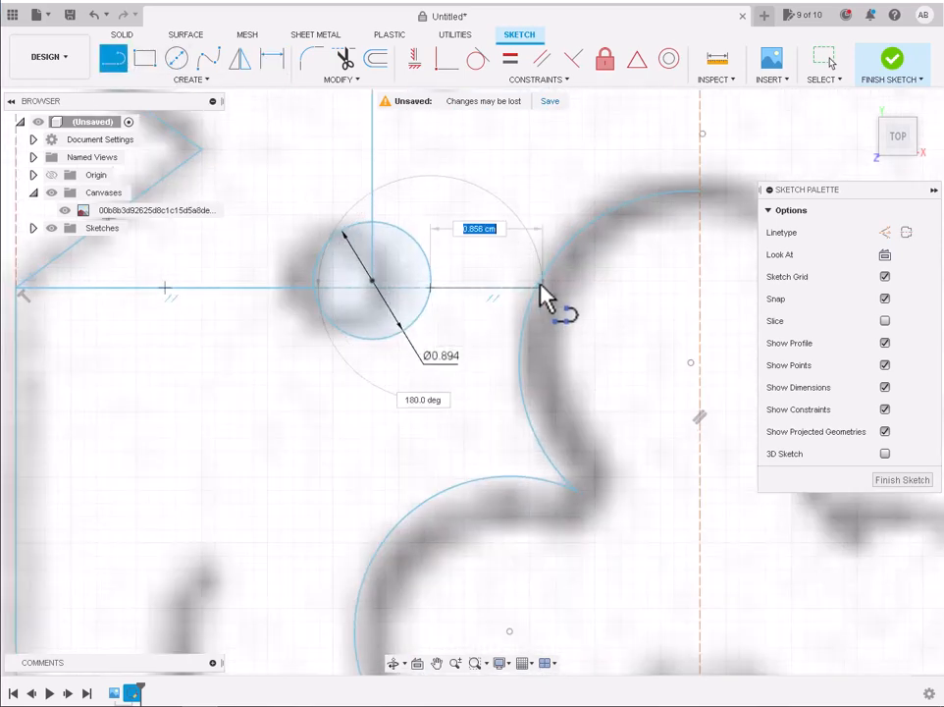
scroll(540, 297, up, 3)
click(540, 294)
Try to centre the lower small circle by applying an Equal constraint to the two horizontal lines
scroll(542, 300, down, 4)
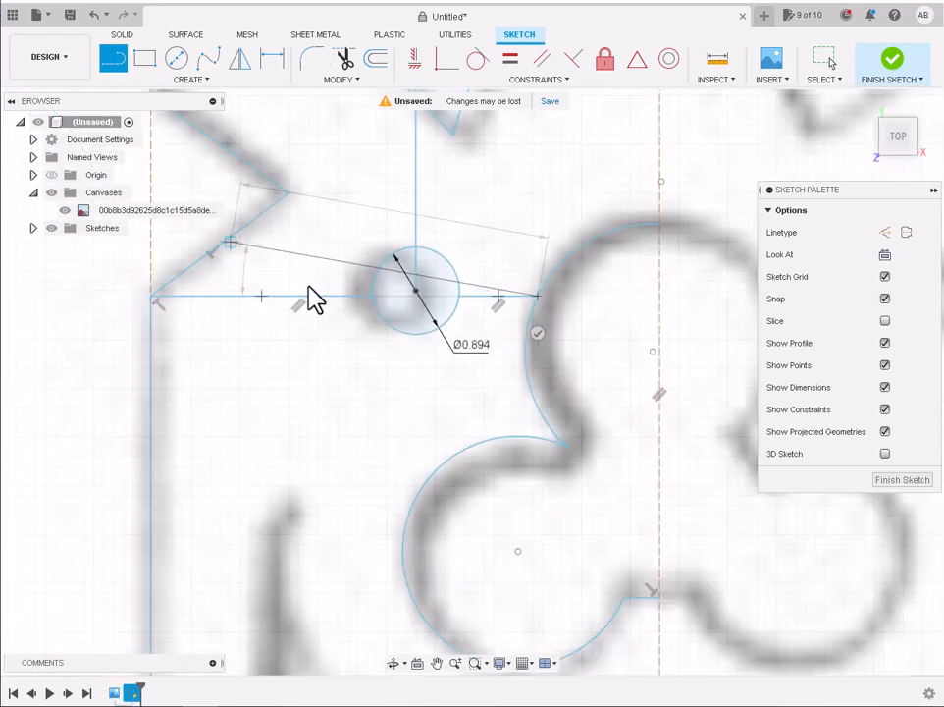
key(Escape)
click(322, 297)
click(538, 78)
click(422, 146)
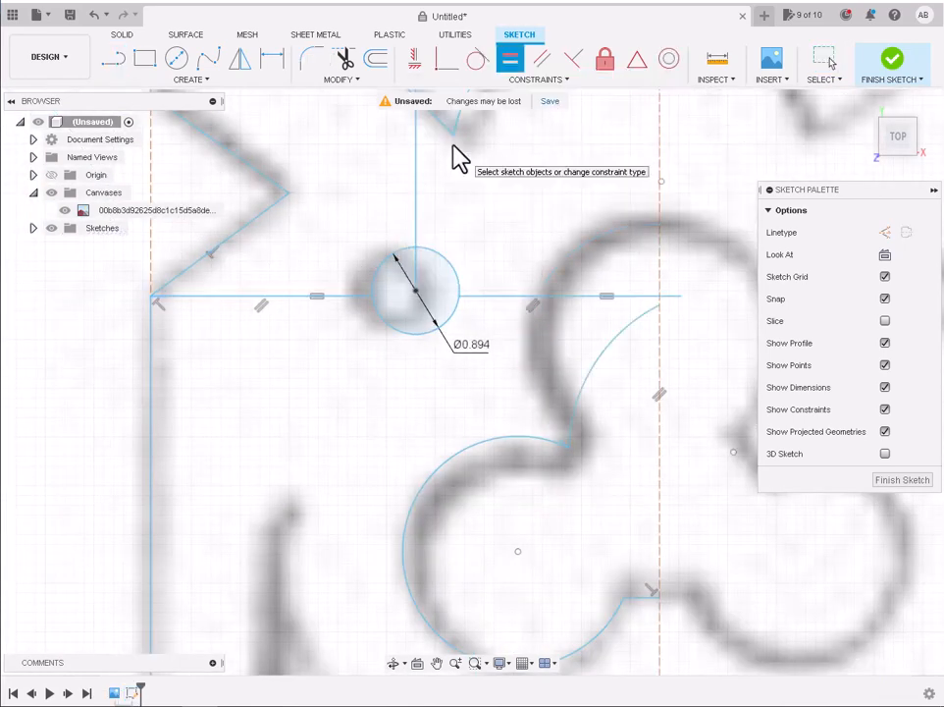
Undo the Equal constraint and delete the two horizontal lines beside the lower small circle
click(475, 301)
ctrl+click(325, 298)
key(Delete)
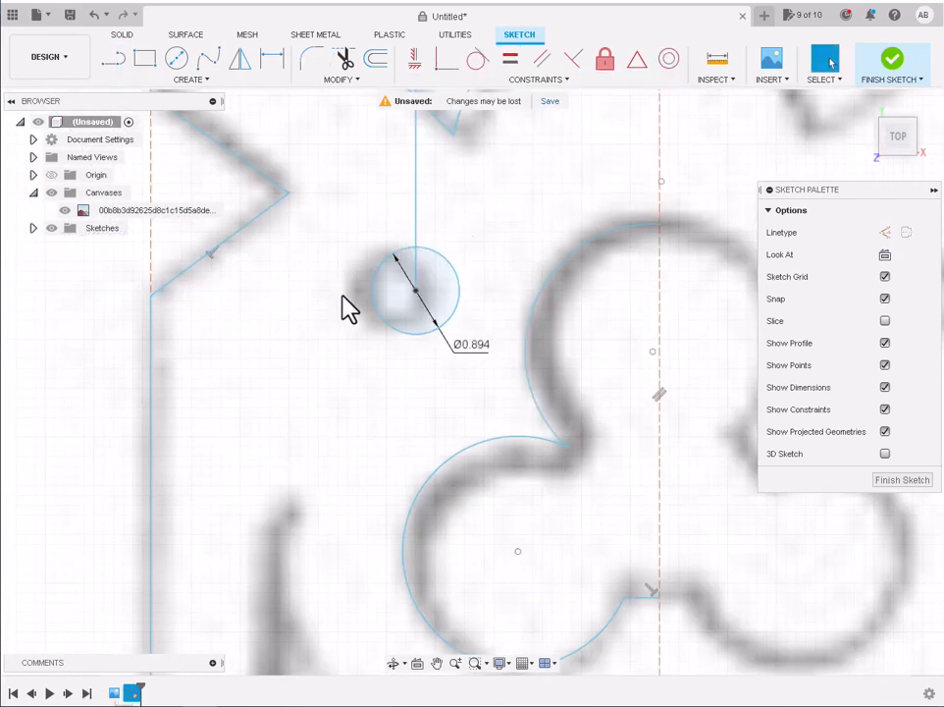
Delete the vertical line that links the centres of the two small circles
scroll(341, 295, down, 6)
double_click(358, 272)
scroll(373, 314, down, 2)
Trace the outer edge of the horn shape below the trefoil and its round lower end with three-point arcs
scroll(298, 362, up, 5)
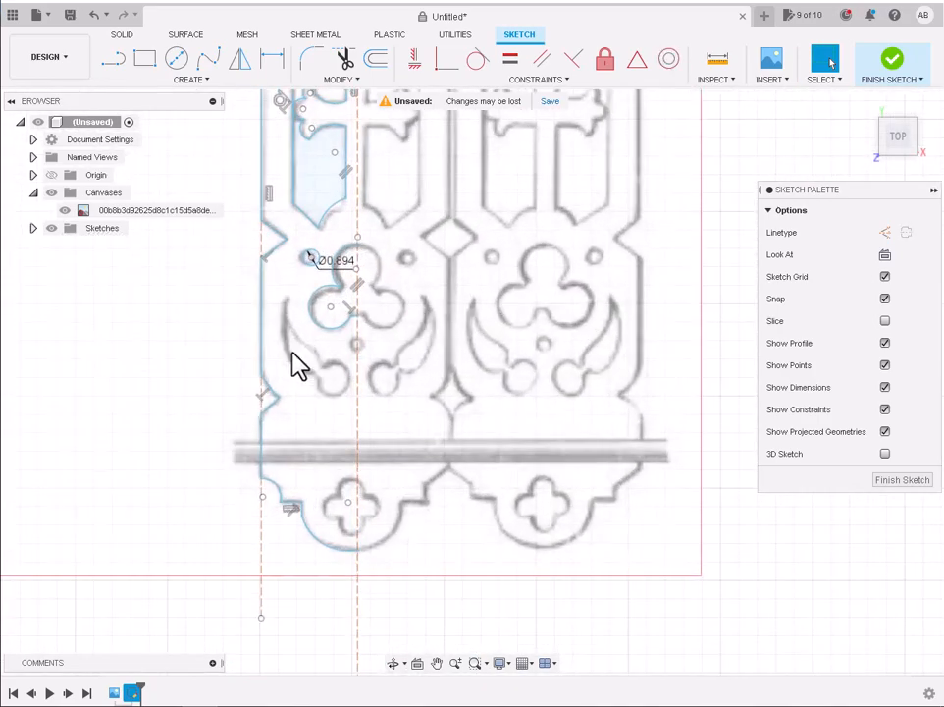
click(192, 78)
mouse_move(120, 144)
click(236, 145)
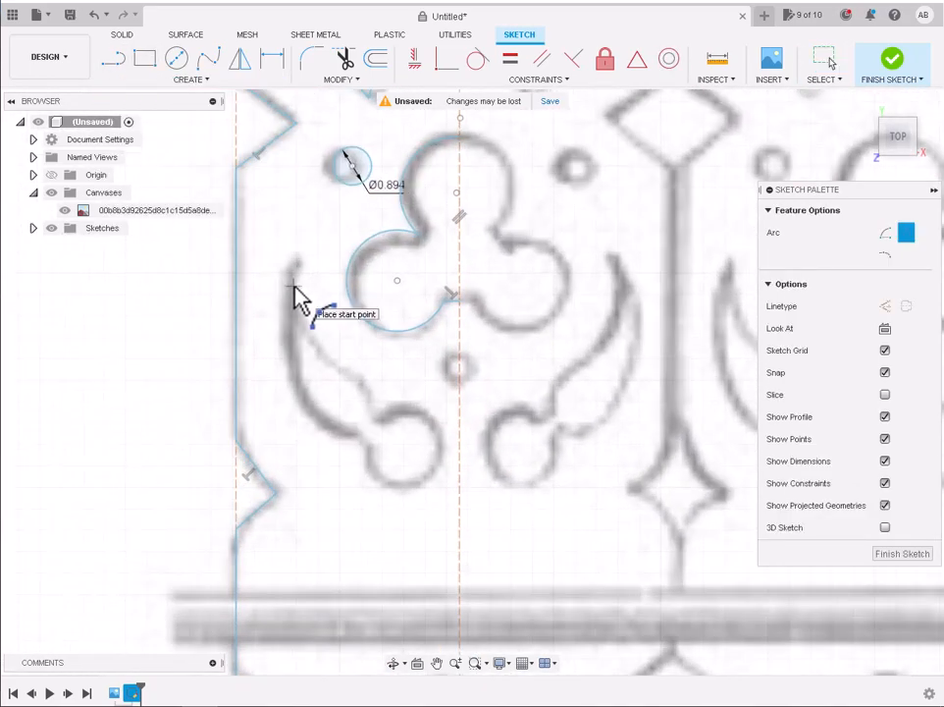
click(294, 262)
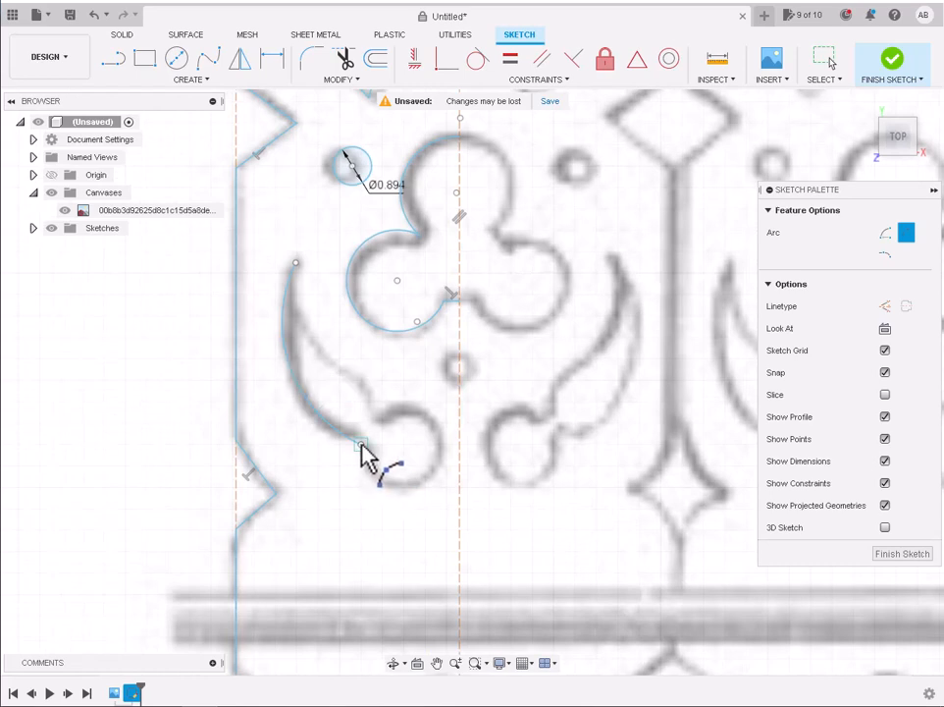
click(361, 445)
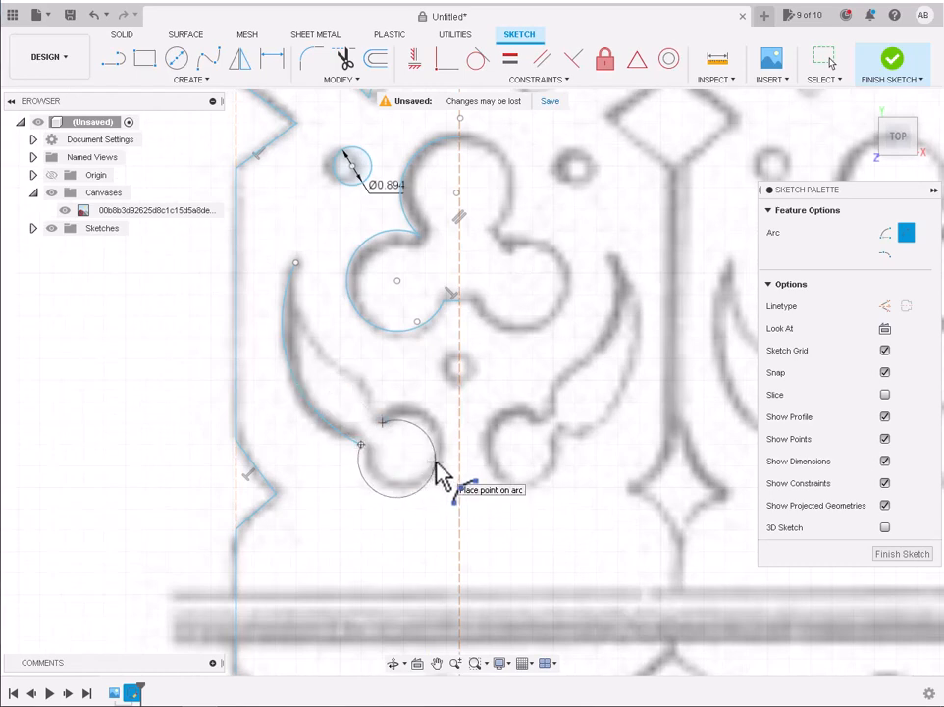
click(430, 461)
click(381, 423)
Trace the horn's inner edge with two three-point arcs from the round end back to the tip, closing the profile
click(353, 375)
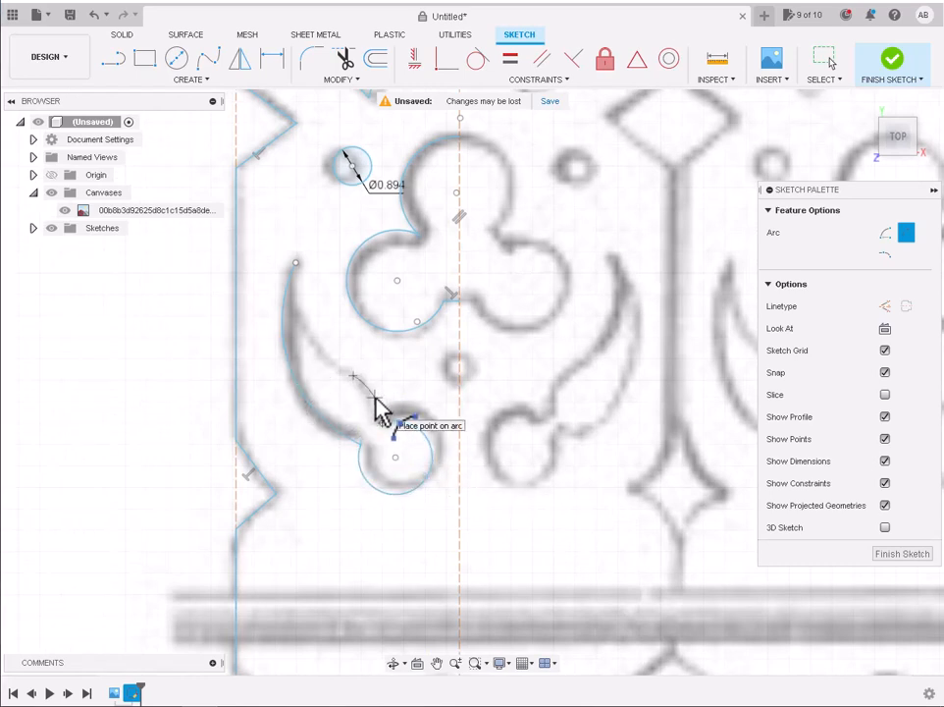
click(375, 397)
click(353, 375)
click(295, 263)
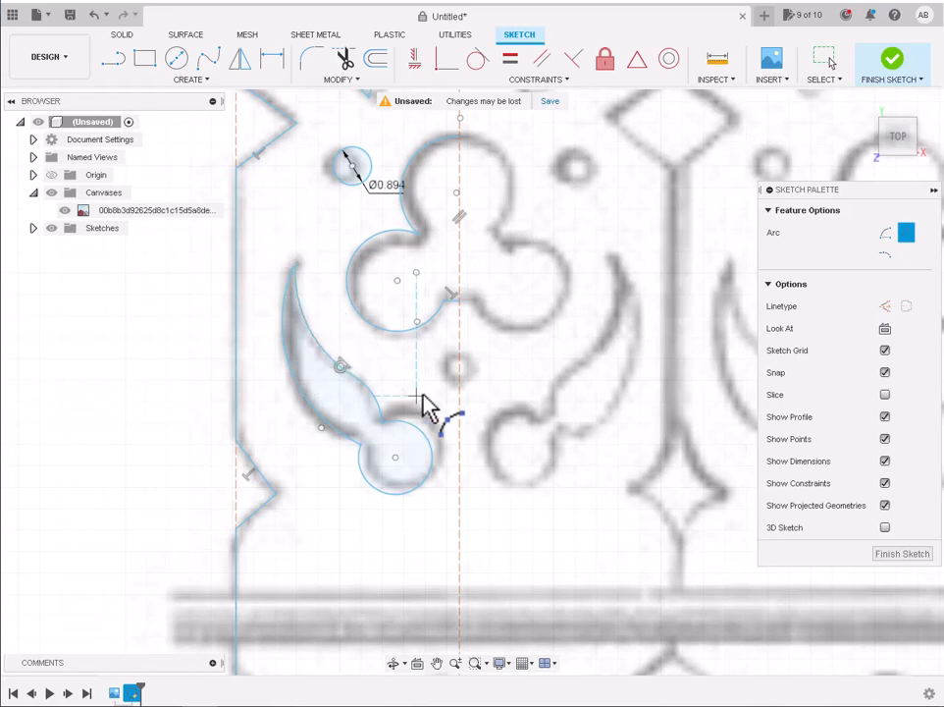
Draw a circle over the small hole on the centre line below the trefoil
key(c)
click(460, 367)
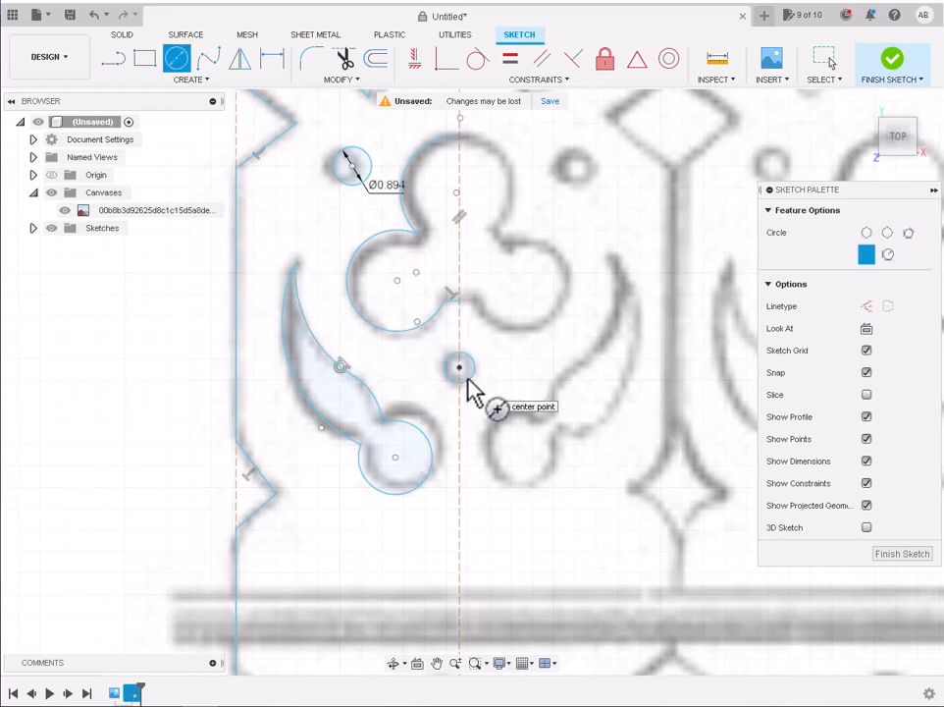
scroll(468, 380, down, 5)
scroll(480, 492, up, 5)
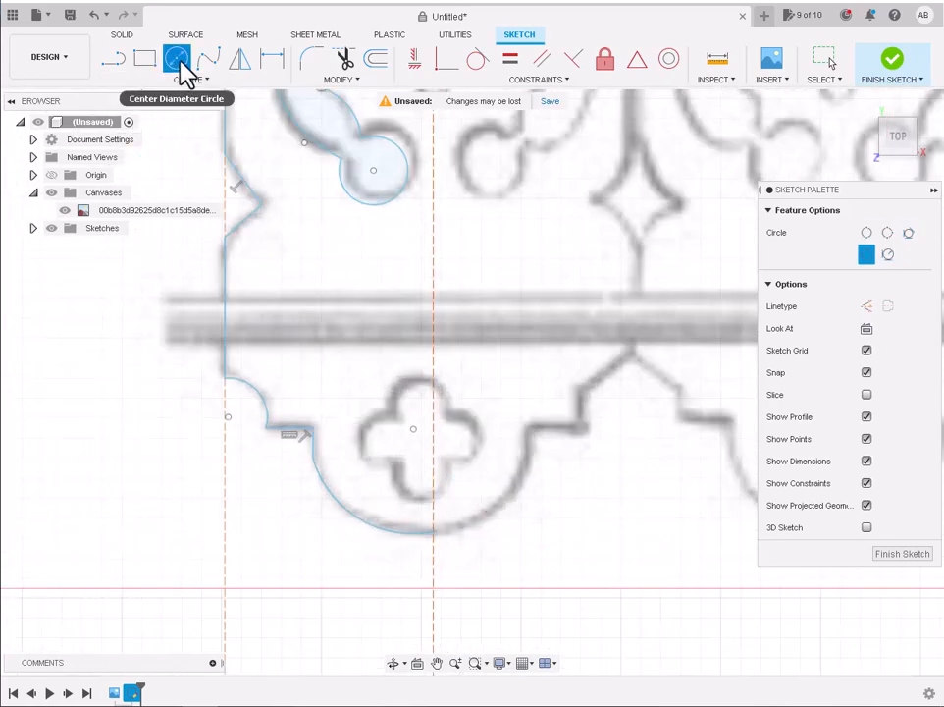